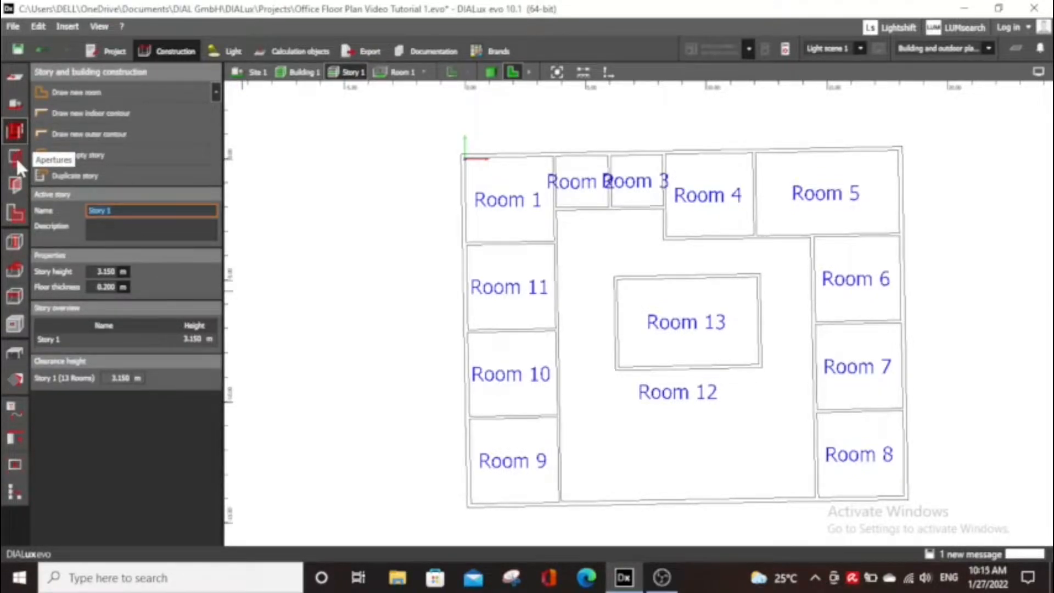
# Choose the standard window from the aperture objects as the active aperture
pyautogui.click(16, 160)
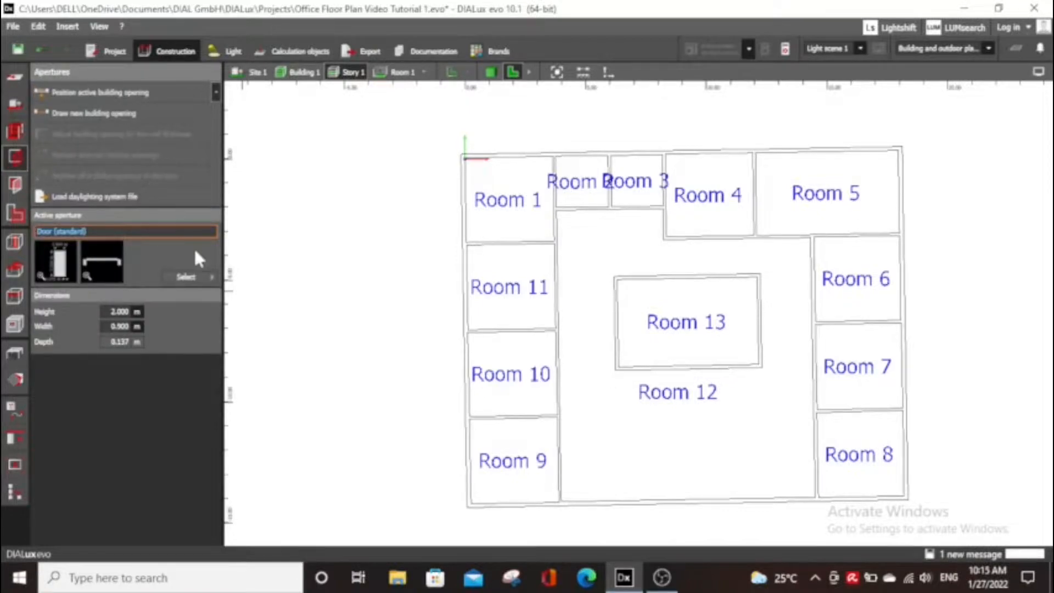
pyautogui.click(205, 277)
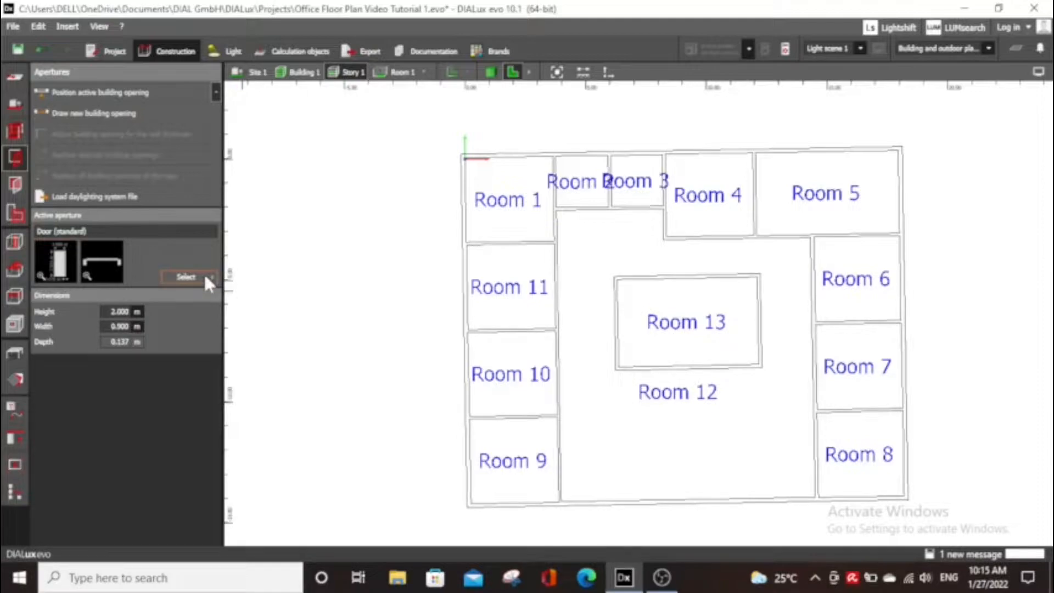
pyautogui.click(203, 276)
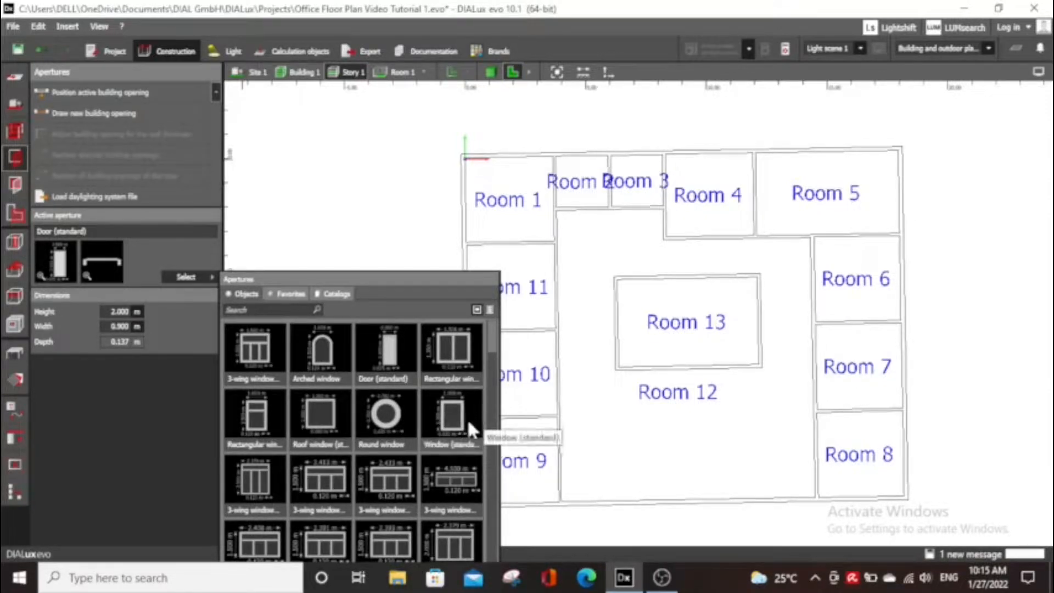
pyautogui.click(451, 420)
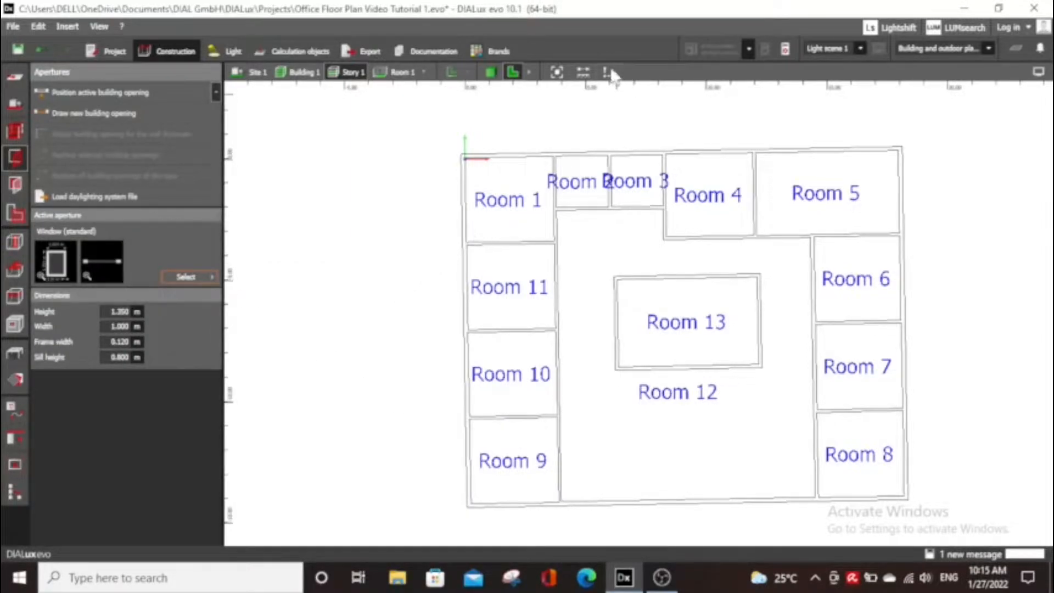
# Show the floor plan underlay and place a standard window on the outer wall of Room 11
pyautogui.click(451, 72)
pyautogui.scroll(2, 481, 346)
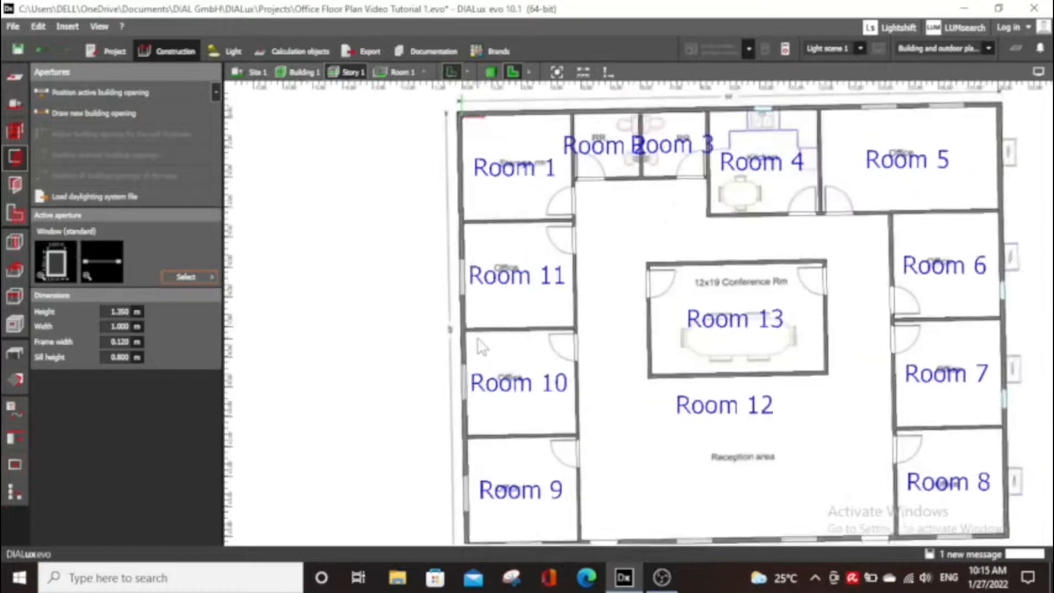
pyautogui.scroll(3, 467, 307)
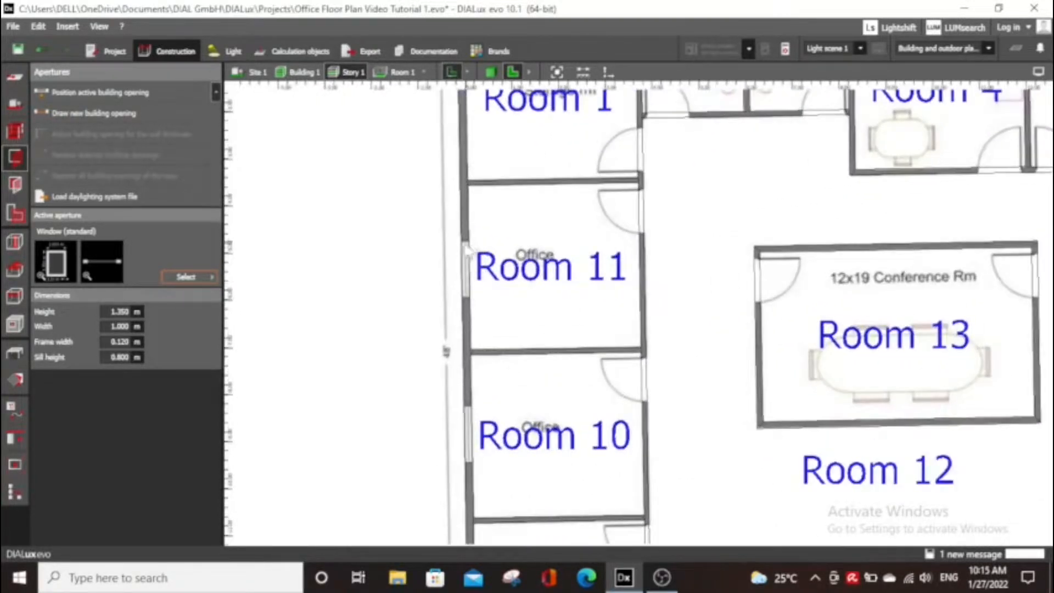
pyautogui.click(99, 93)
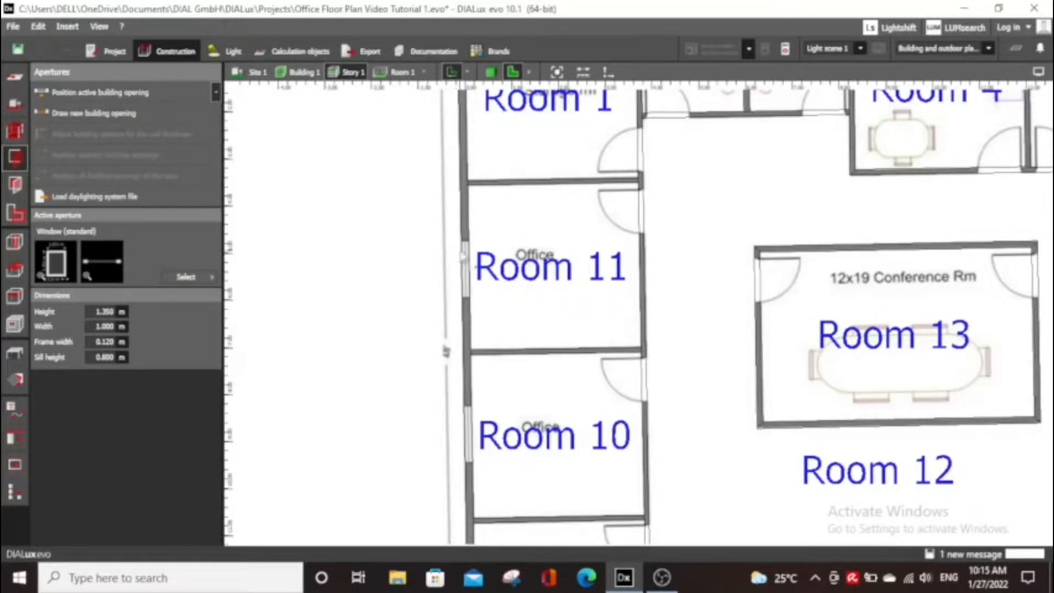
pyautogui.click(464, 243)
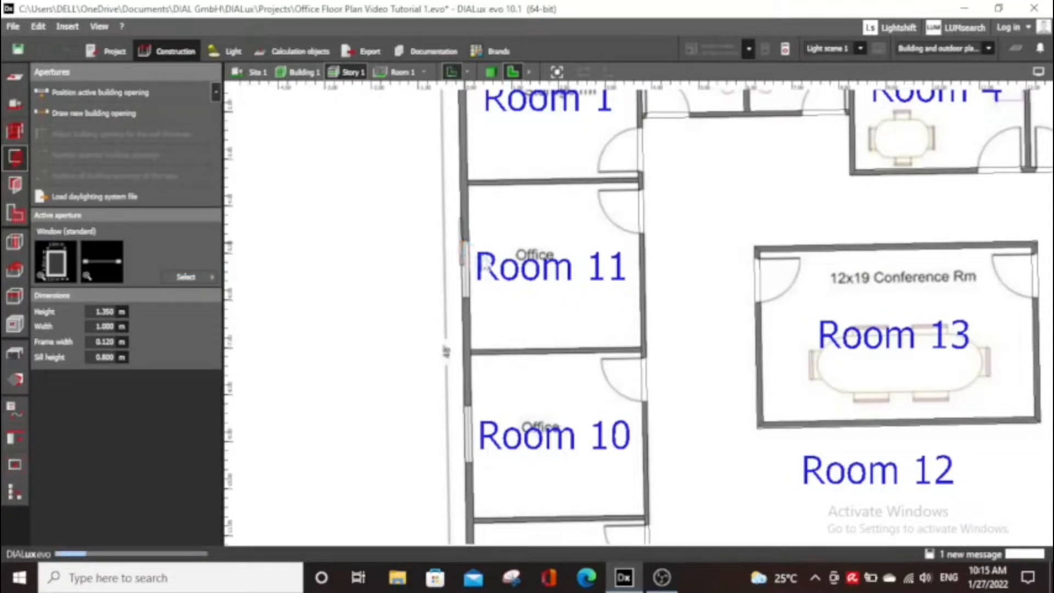
# Move the window along Room 11's outer wall so it is centred on the window opening drawn in the plan
pyautogui.scroll(2, 465, 263)
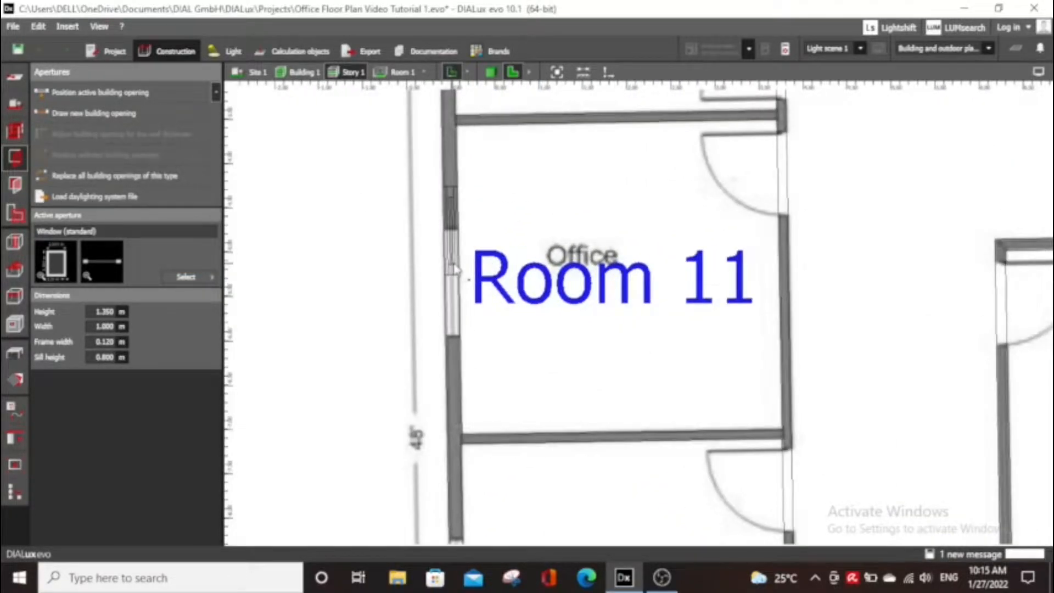
pyautogui.rightClick(453, 269)
pyautogui.click(483, 275)
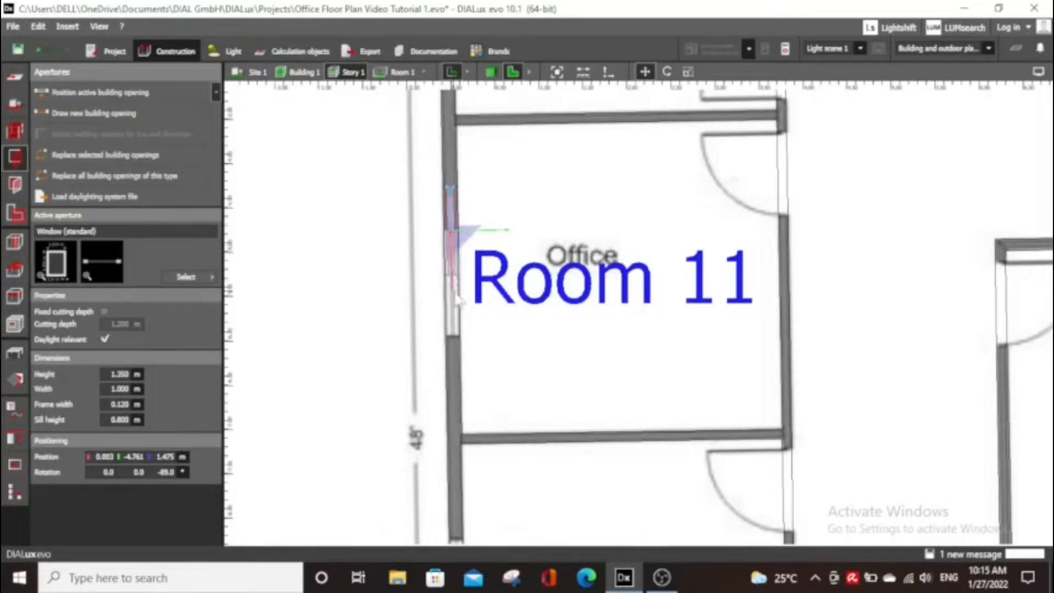
pyautogui.scroll(1, 451, 258)
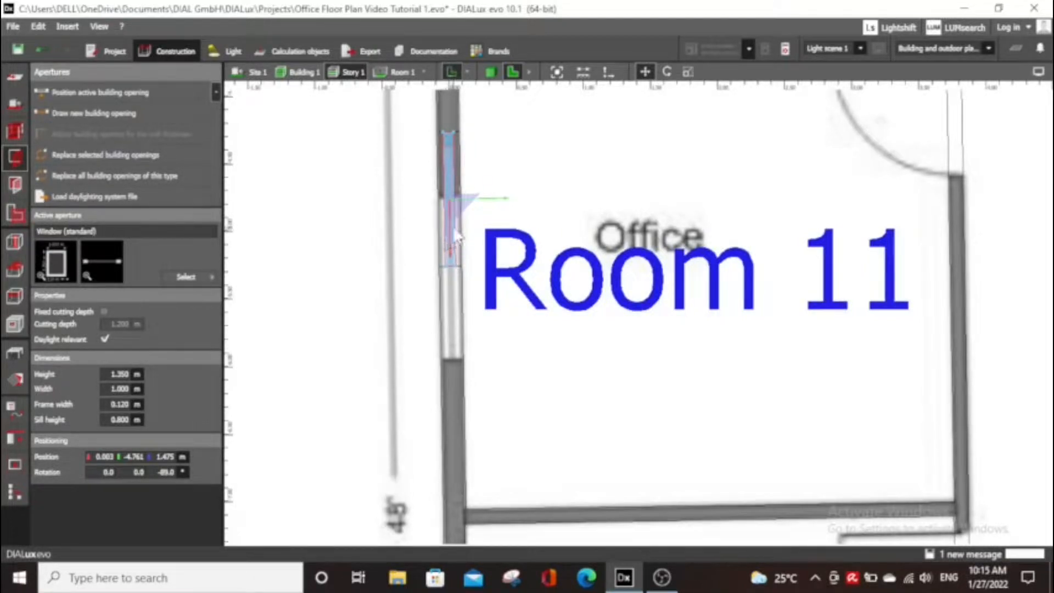
pyautogui.moveTo(450, 225); pyautogui.dragTo(450, 306)
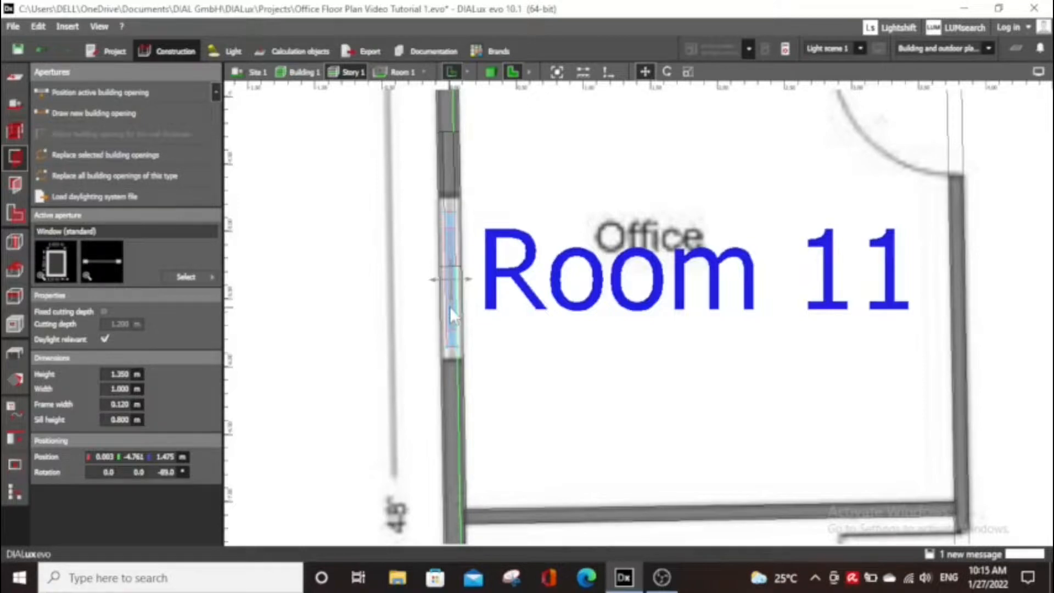
pyautogui.moveTo(451, 315); pyautogui.dragTo(451, 317)
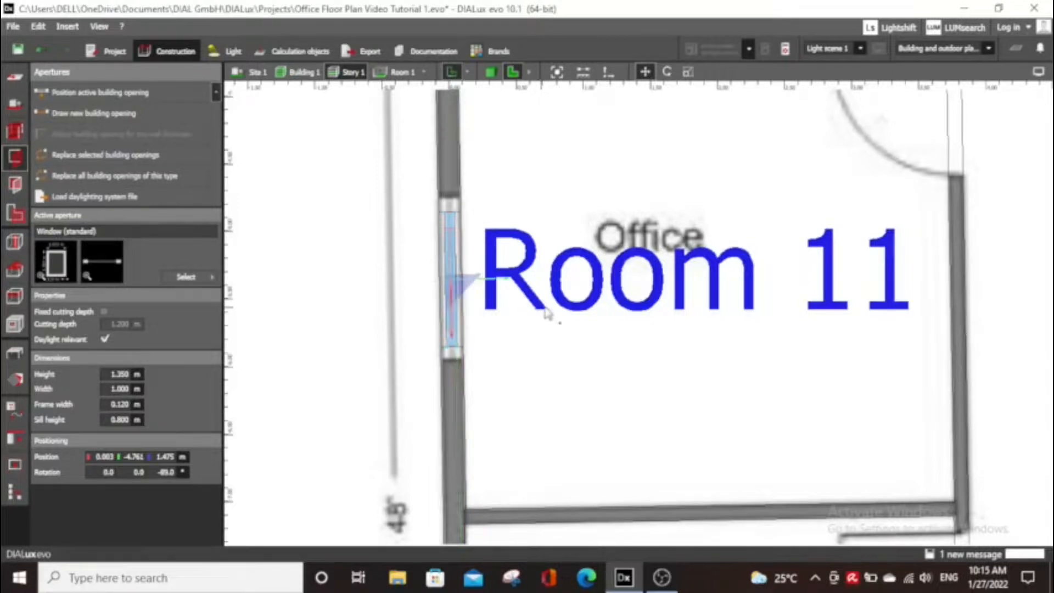
# Examine the placed Room 11 window from outside the building in the 3D view
pyautogui.click(491, 73)
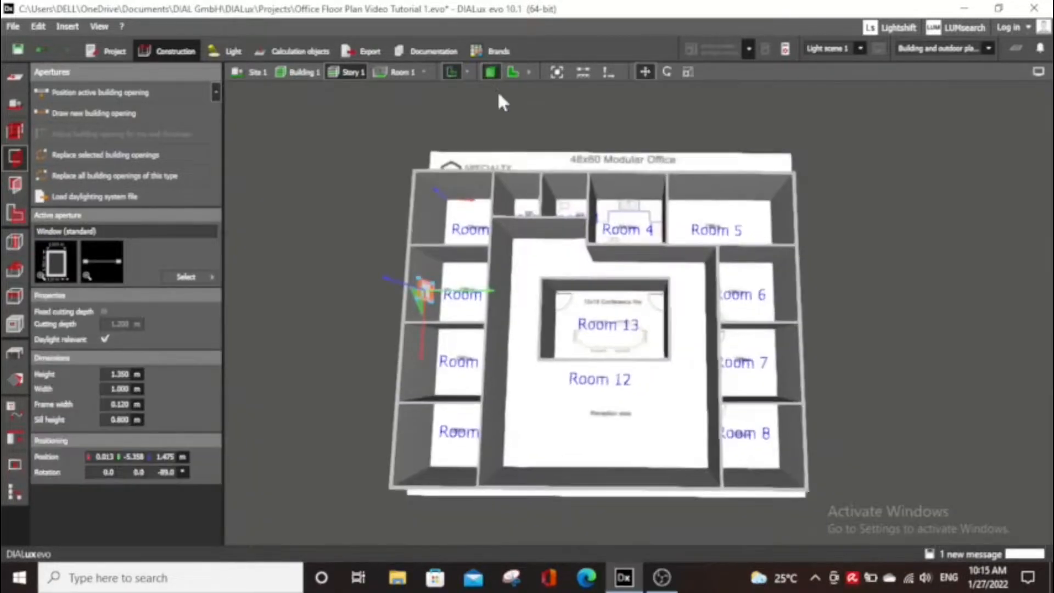
pyautogui.click(361, 368)
pyautogui.moveTo(334, 380); pyautogui.dragTo(506, 335)
pyautogui.moveTo(485, 452); pyautogui.dragTo(548, 414)
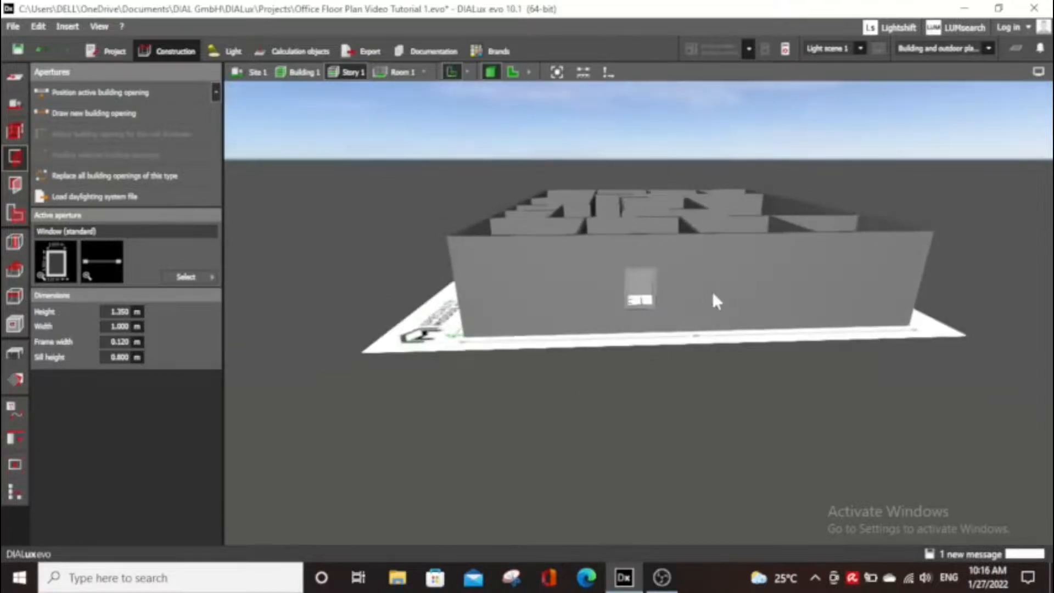
pyautogui.scroll(5, 703, 301)
pyautogui.scroll(3, 666, 313)
pyautogui.scroll(-3, 666, 315)
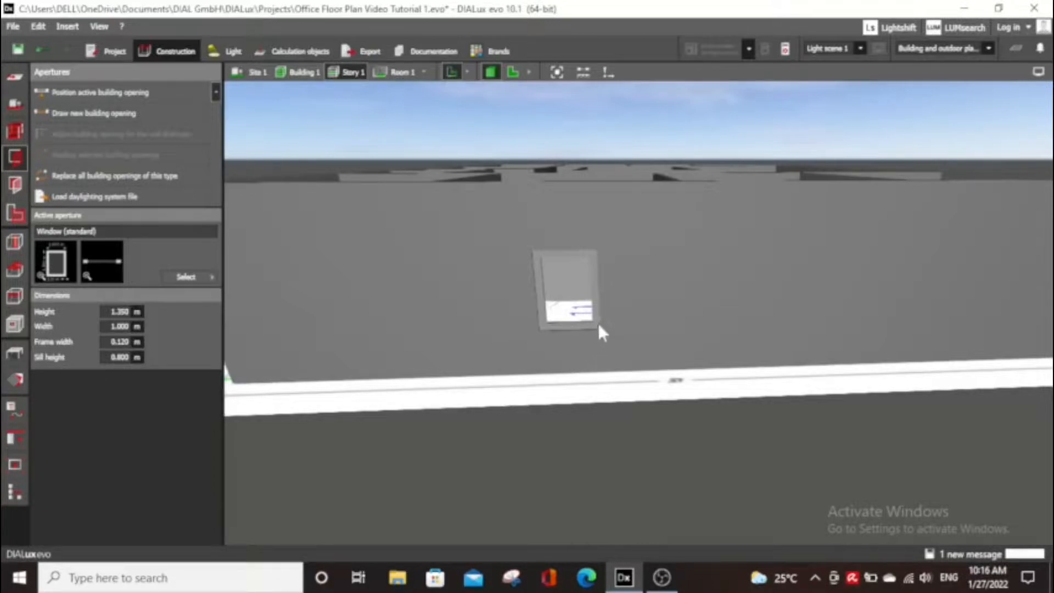
# Measure the vertical distance from the lower edge of the Room 11 window to the floor
pyautogui.click(569, 292)
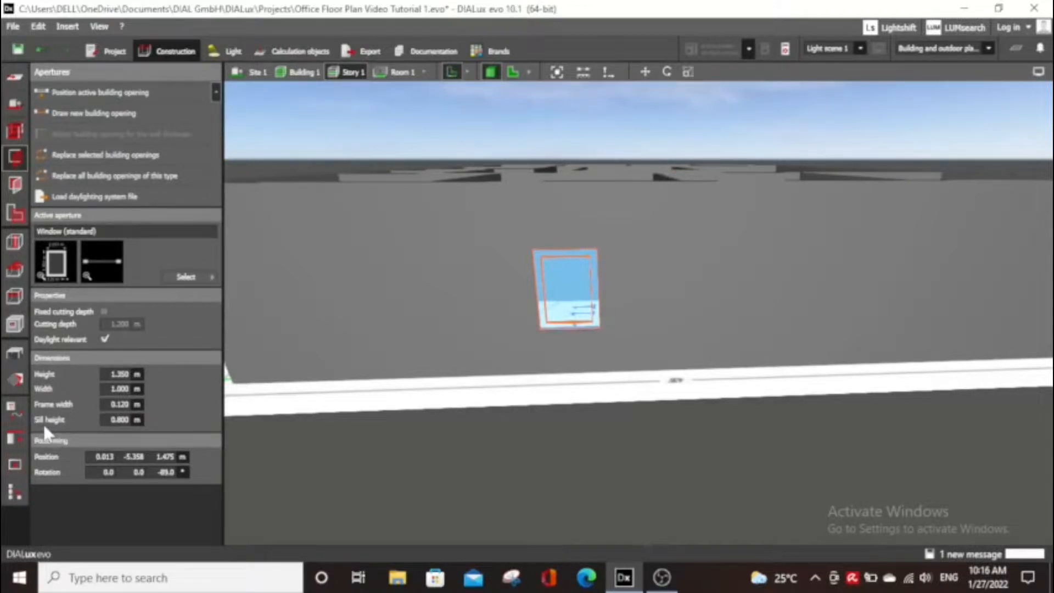
pyautogui.scroll(3, 526, 398)
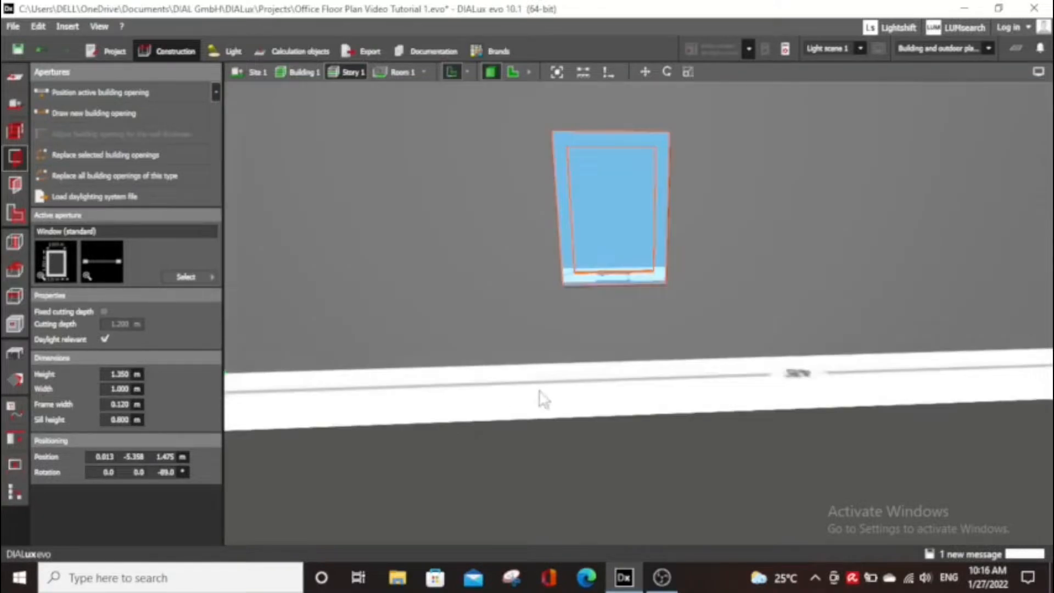
pyautogui.click(583, 73)
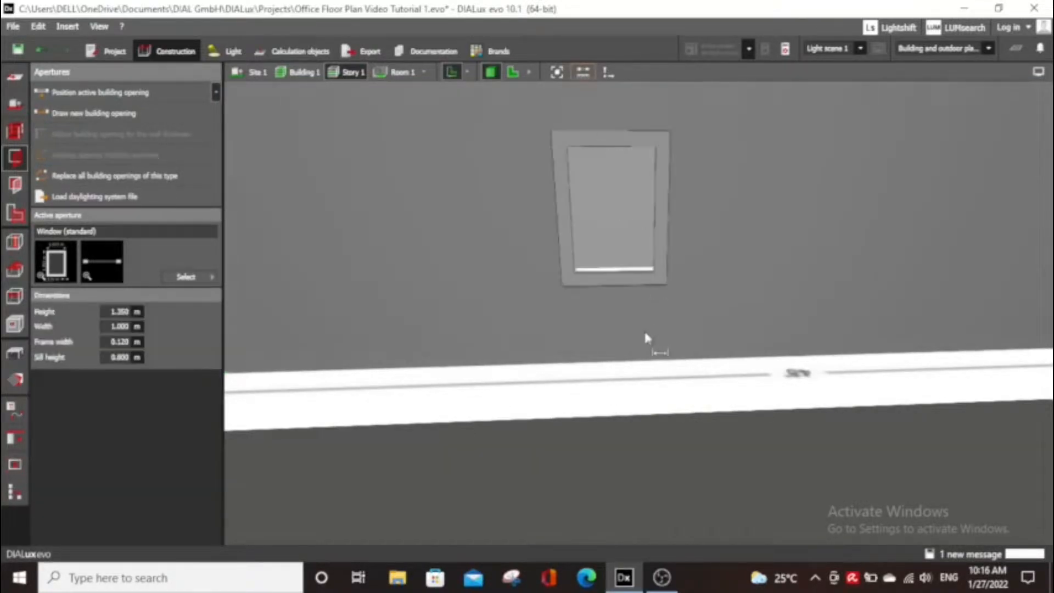
pyautogui.click(615, 287)
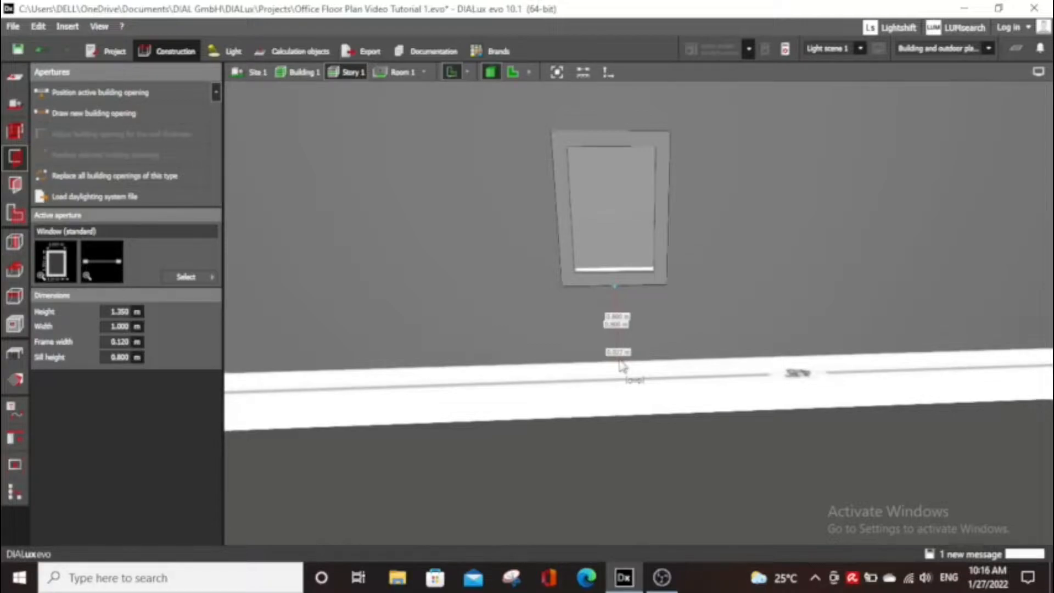
pyautogui.click(619, 361)
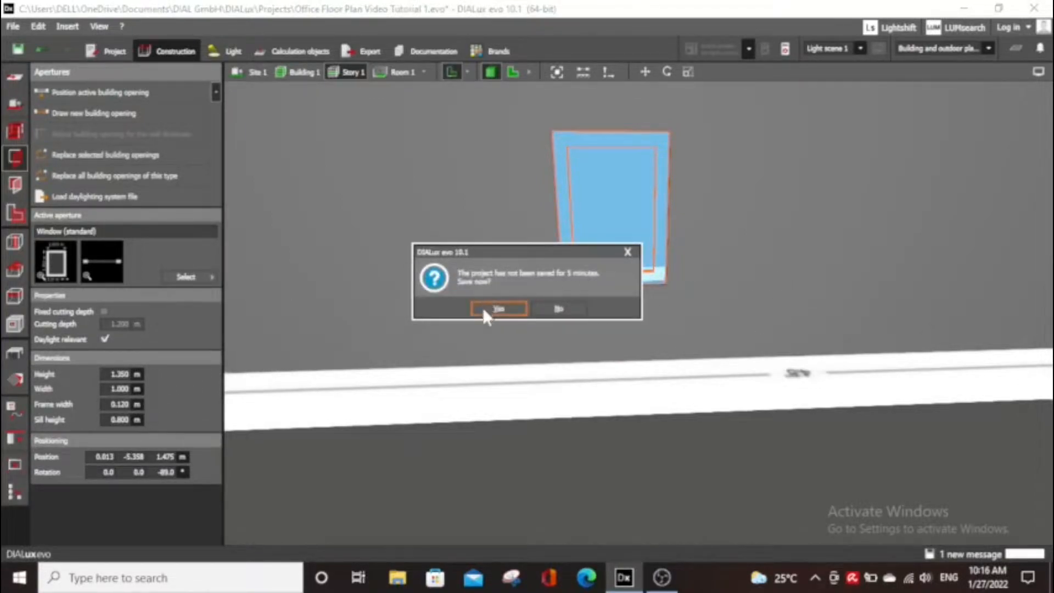
# Save the project and set the Room 11 window's sill height to 0 m
pyautogui.click(485, 310)
pyautogui.click(659, 303)
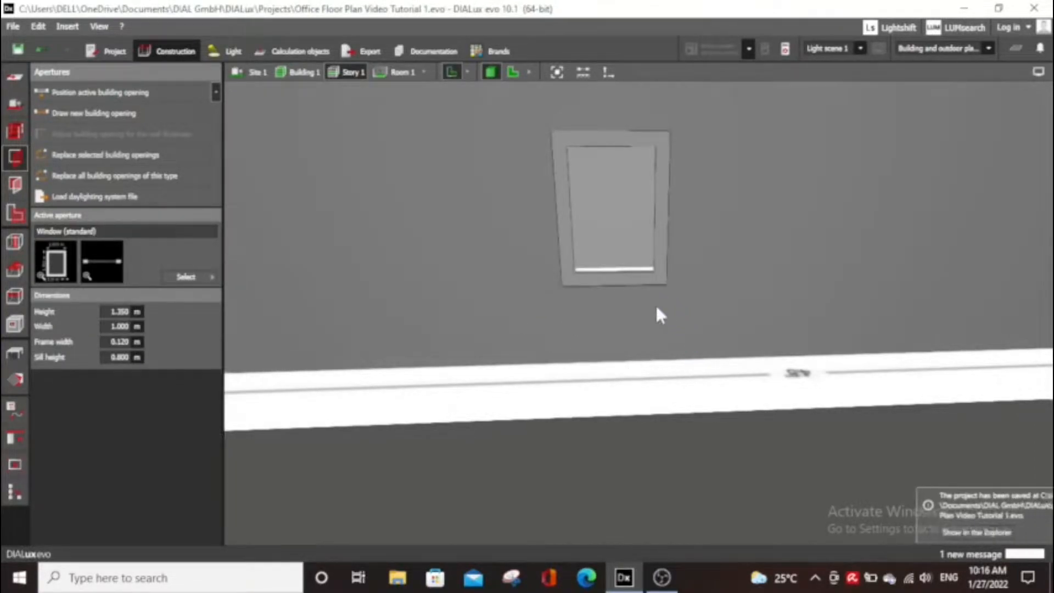
pyautogui.click(630, 242)
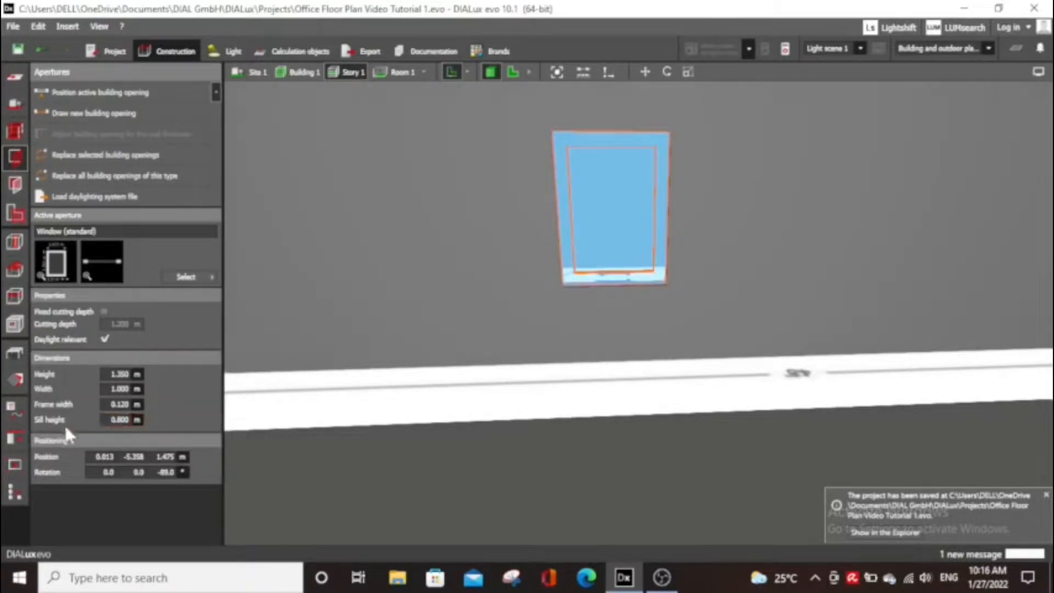
pyautogui.click(121, 420)
pyautogui.write('0')
pyautogui.press('Return')
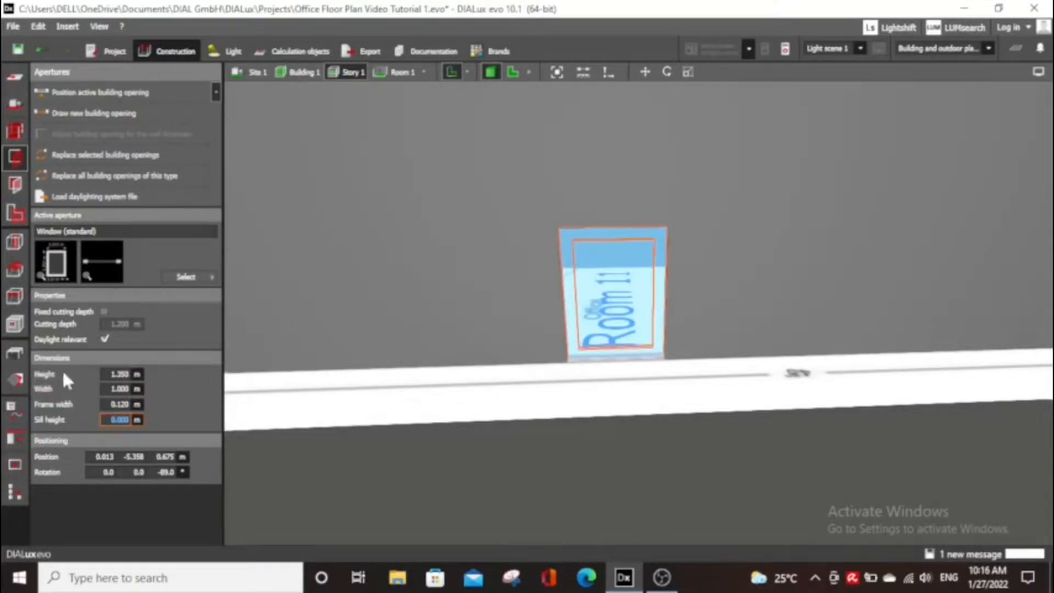
# Set both the height and the width of the Room 11 window to 1.5 m
pyautogui.click(119, 373)
pyautogui.write('1.5')
pyautogui.press('Return')
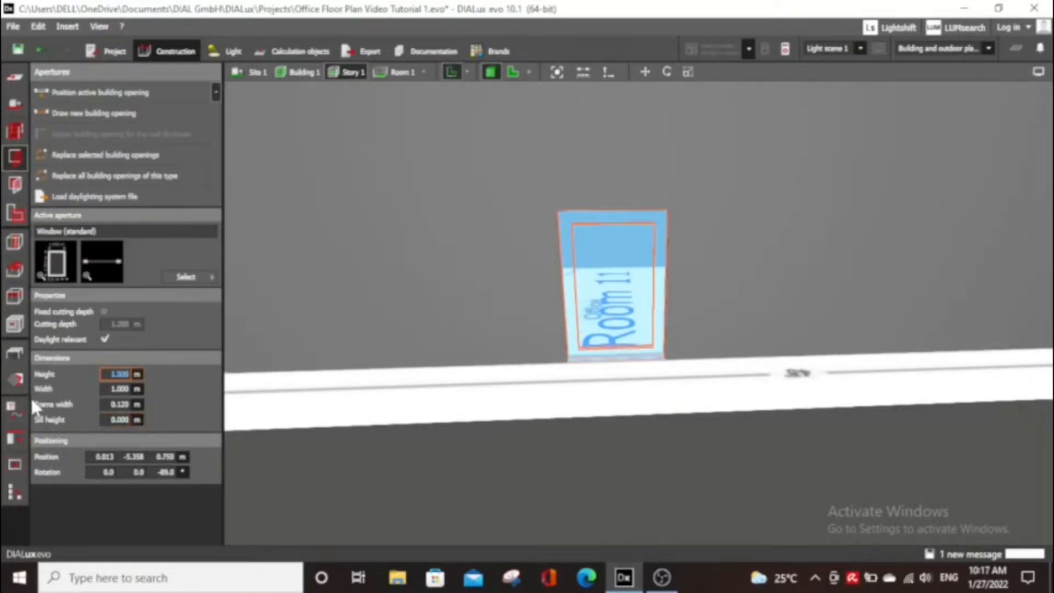
pyautogui.click(118, 388)
pyautogui.write('1.5')
pyautogui.press('Return')
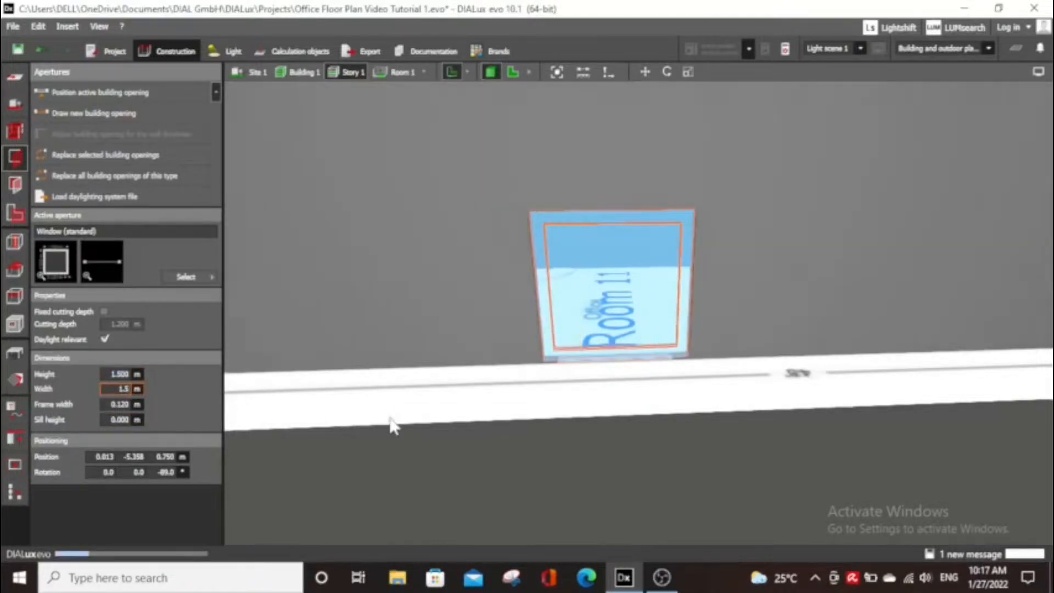
pyautogui.click(677, 470)
pyautogui.scroll(-3, 680, 473)
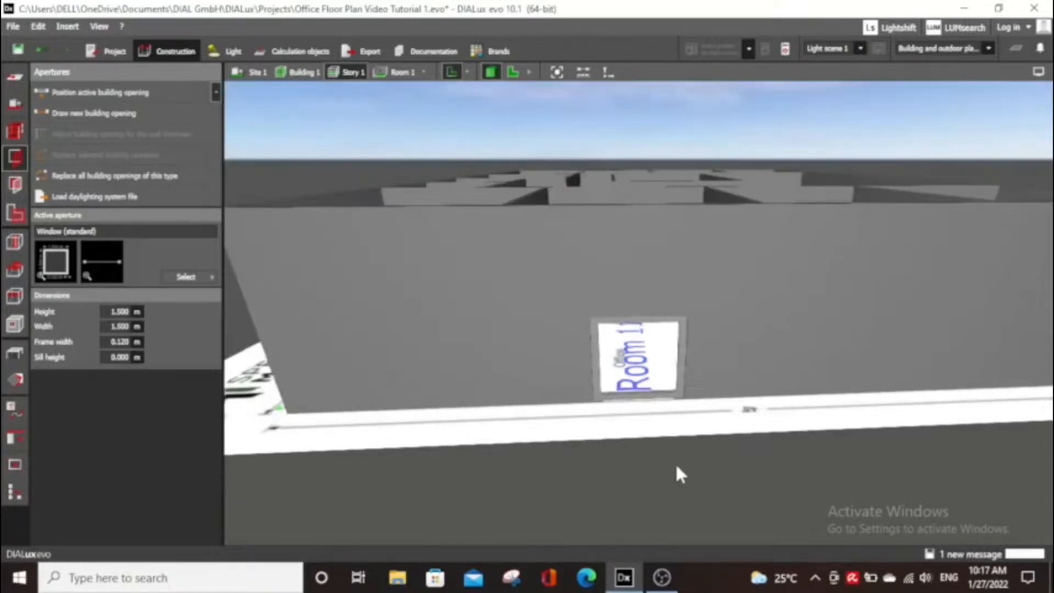
pyautogui.moveTo(676, 466); pyautogui.dragTo(675, 451, button='middle')
pyautogui.scroll(6, 653, 452)
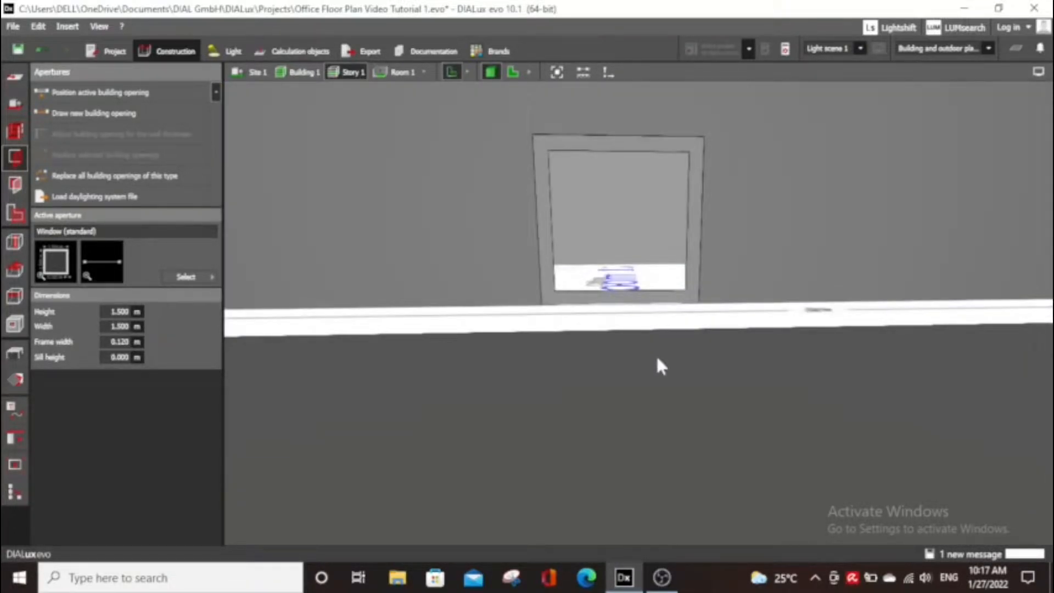
# Switch from the 3D view to the floor plan and copy the Room 11 window down to Room 10's outer wall
pyautogui.click(120, 326)
pyautogui.click(513, 72)
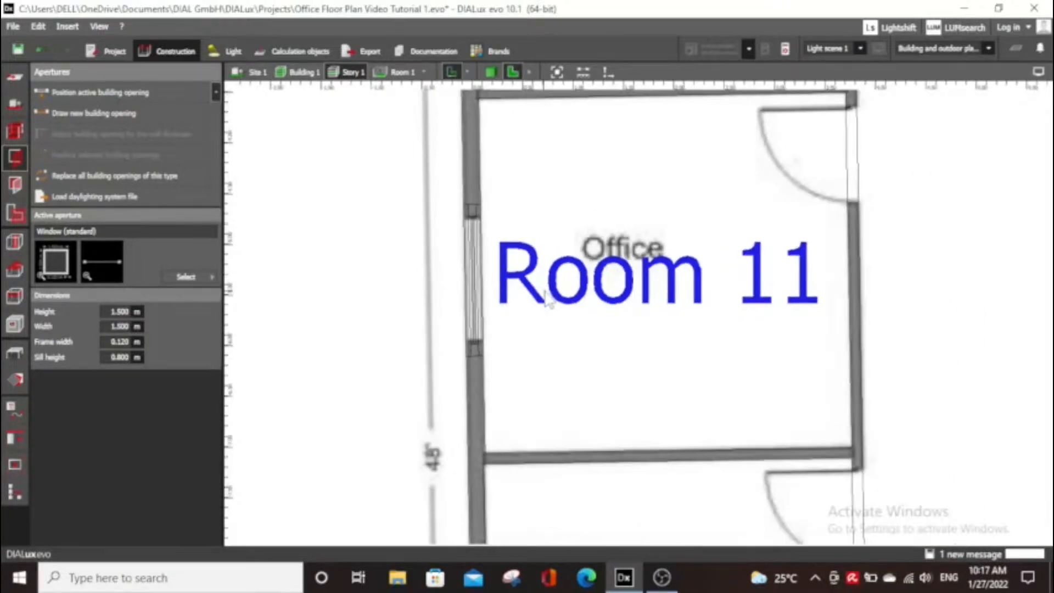
pyautogui.scroll(-4, 546, 302)
pyautogui.moveTo(551, 357); pyautogui.dragTo(572, 248, button='middle')
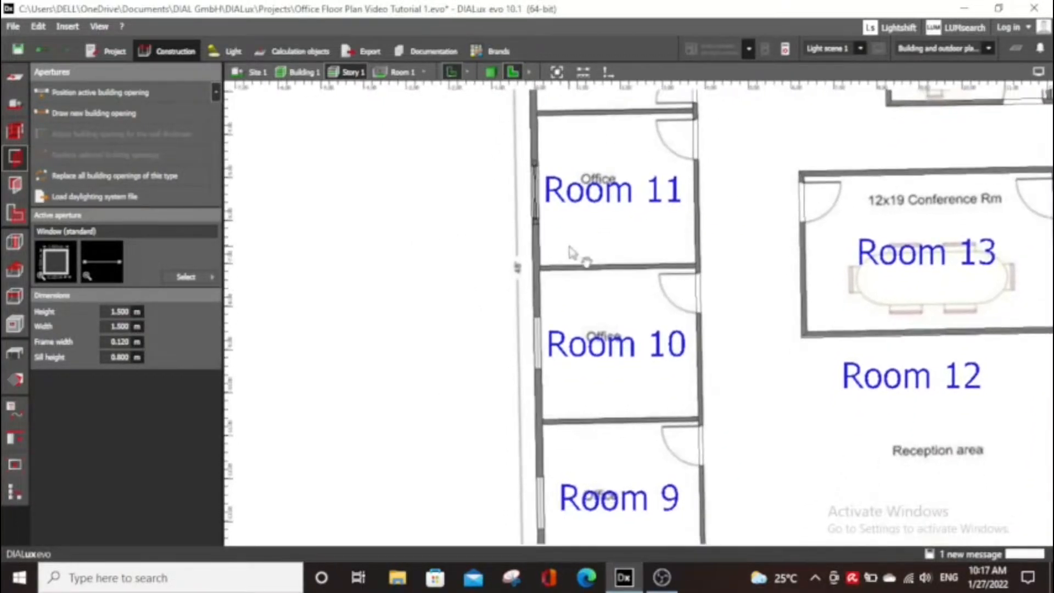
pyautogui.scroll(1, 569, 255)
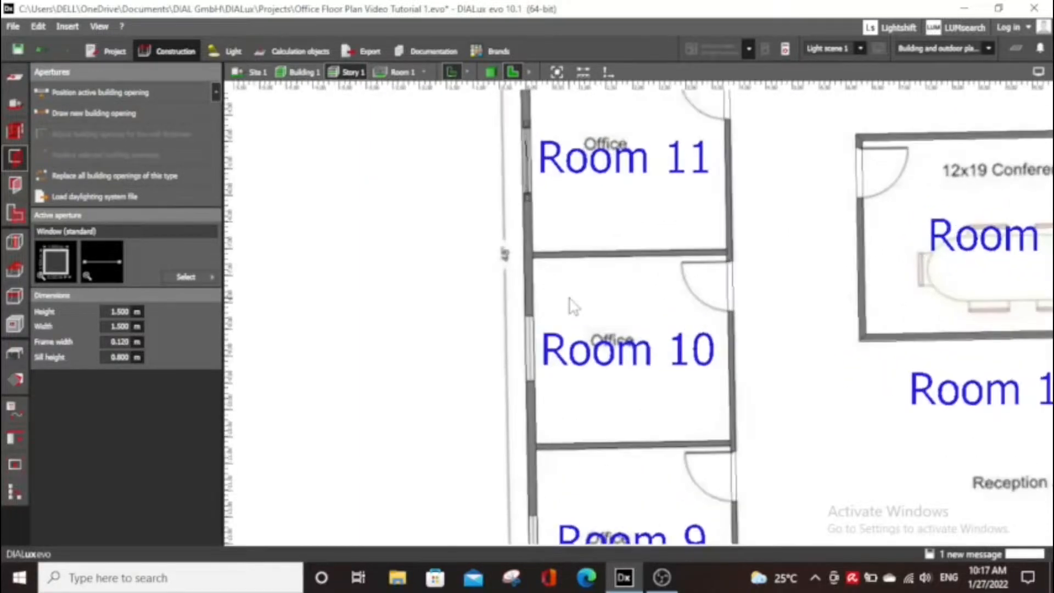
pyautogui.click(531, 165)
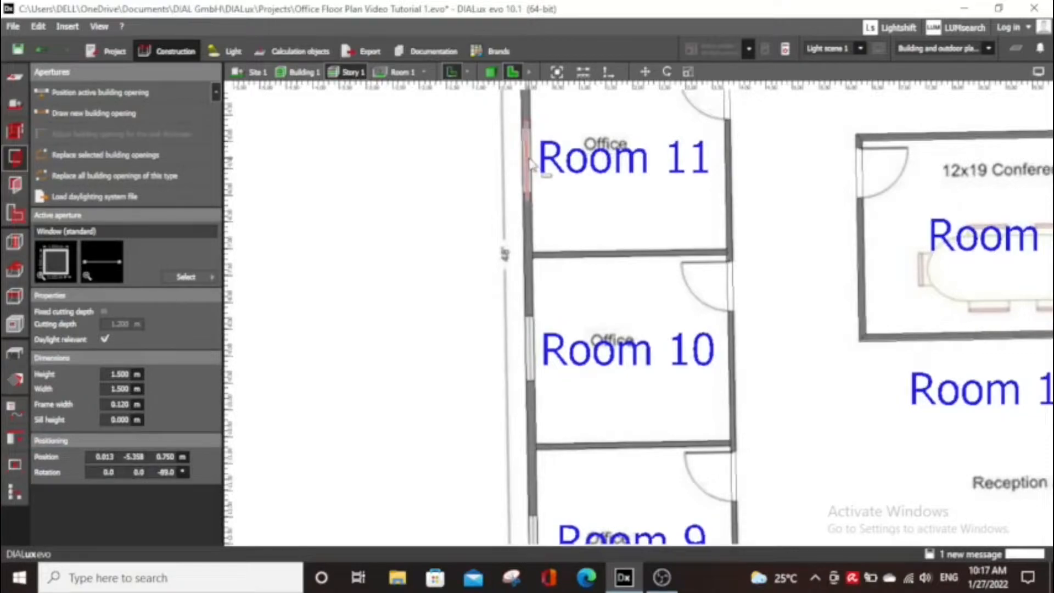
pyautogui.press('Escape')
pyautogui.moveTo(552, 189); pyautogui.dragTo(545, 371)
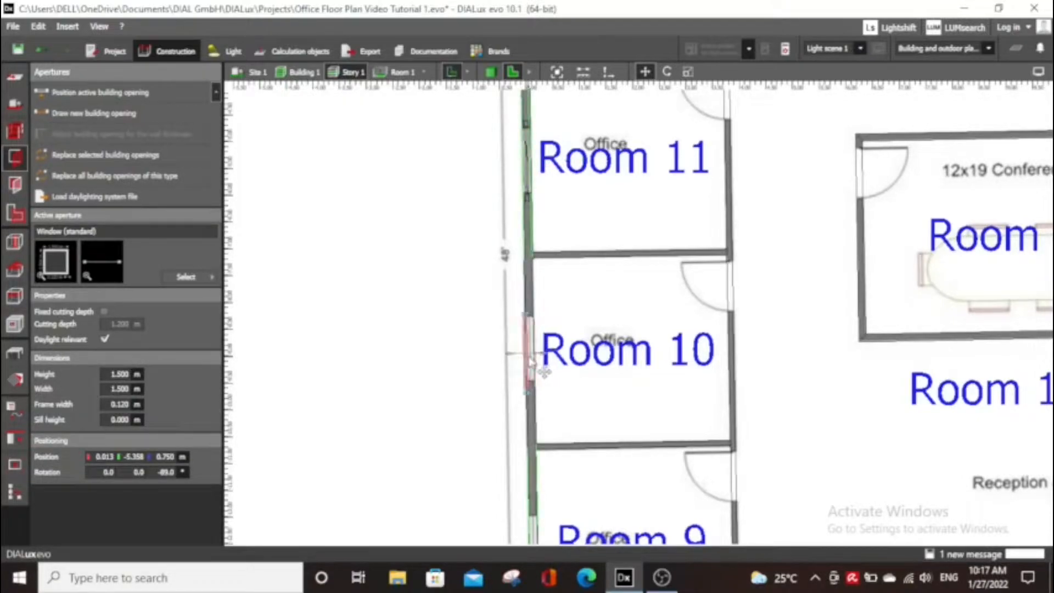
# Align the copied window with the wall and the opening drawn in Room 10
pyautogui.scroll(3, 545, 372)
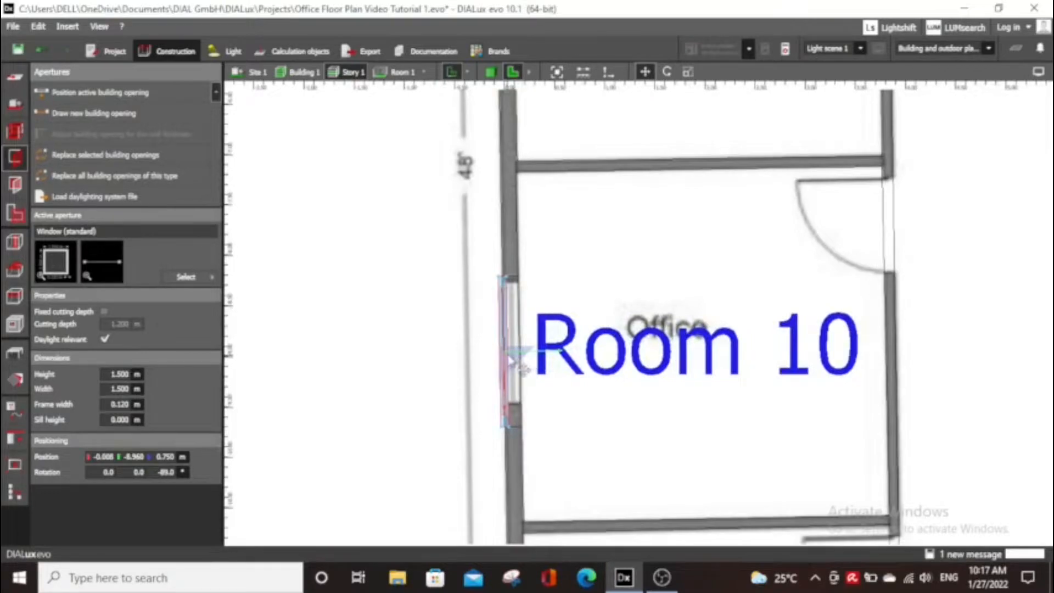
pyautogui.click(516, 357)
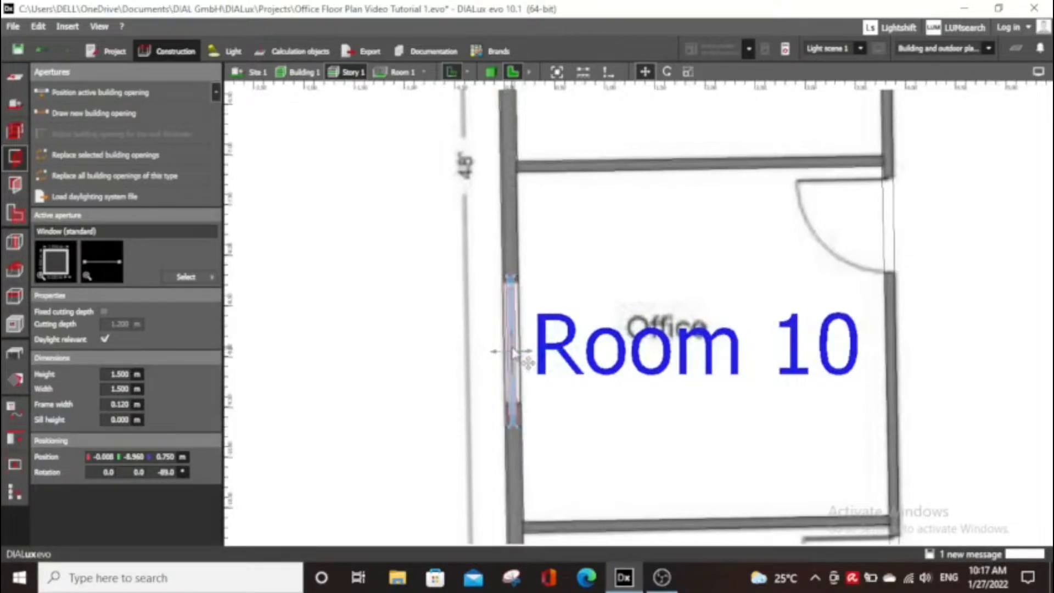
pyautogui.click(404, 360)
# Copy the Room 10 window to the opening drawn in Room 9's outer wall directly below
pyautogui.scroll(-3, 459, 290)
pyautogui.scroll(3, 510, 293)
pyautogui.moveTo(441, 382); pyautogui.dragTo(449, 329, button='middle')
pyautogui.click(518, 187)
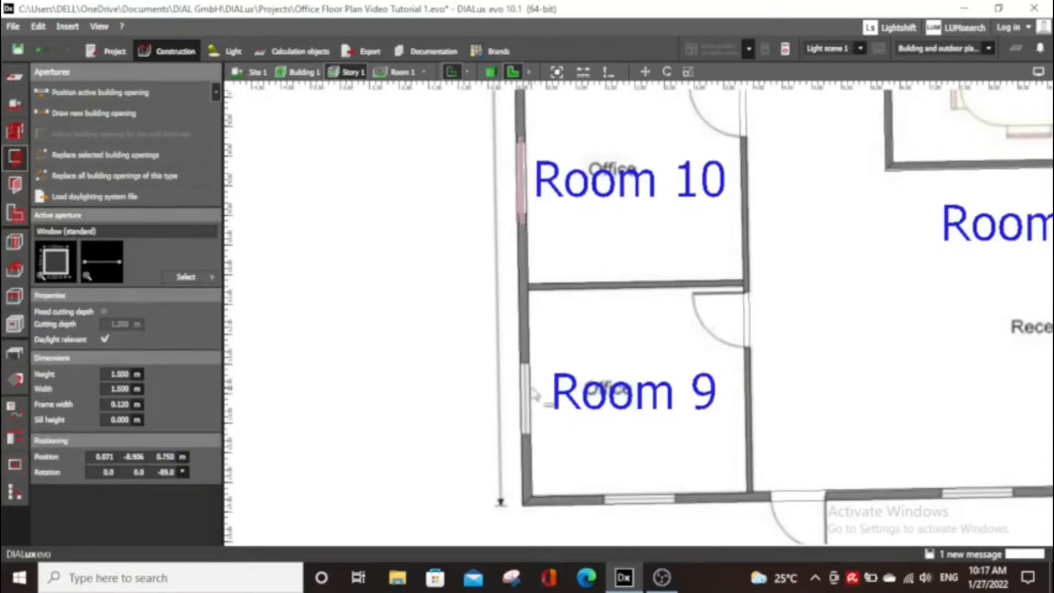
pyautogui.moveTo(535, 189); pyautogui.dragTo(531, 397)
pyautogui.scroll(3, 536, 401)
pyautogui.scroll(-3, 532, 398)
# Place a new 1.5 m standard window in Room 9's lower outer wall and move it onto the drawn opening
pyautogui.moveTo(647, 497); pyautogui.dragTo(592, 417, button='middle')
pyautogui.click(593, 419)
pyautogui.scroll(1, 593, 421)
pyautogui.click(101, 94)
pyautogui.scroll(1, 547, 376)
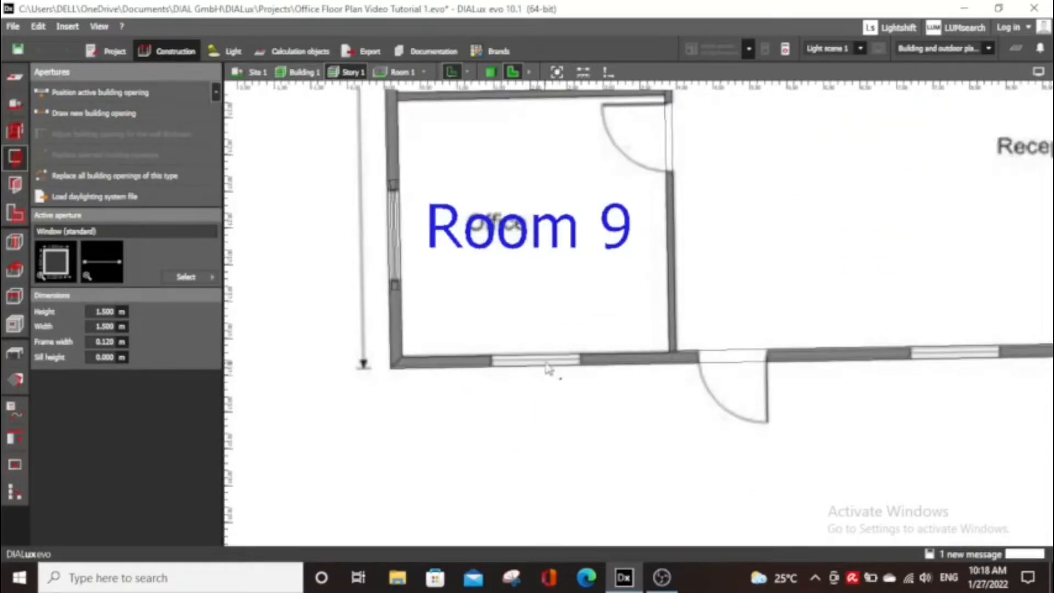
pyautogui.scroll(2, 559, 373)
pyautogui.rightClick(541, 357)
pyautogui.click(592, 149)
pyautogui.moveTo(511, 354); pyautogui.dragTo(511, 355)
pyautogui.click(604, 448)
# Copy Room 9's lower-wall window to the reception area opening nearest Room 9, just past the door
pyautogui.scroll(-4, 631, 456)
pyautogui.moveTo(672, 387); pyautogui.dragTo(417, 355, button='middle')
pyautogui.scroll(2, 406, 358)
pyautogui.click(318, 369)
pyautogui.moveTo(294, 377); pyautogui.dragTo(788, 341)
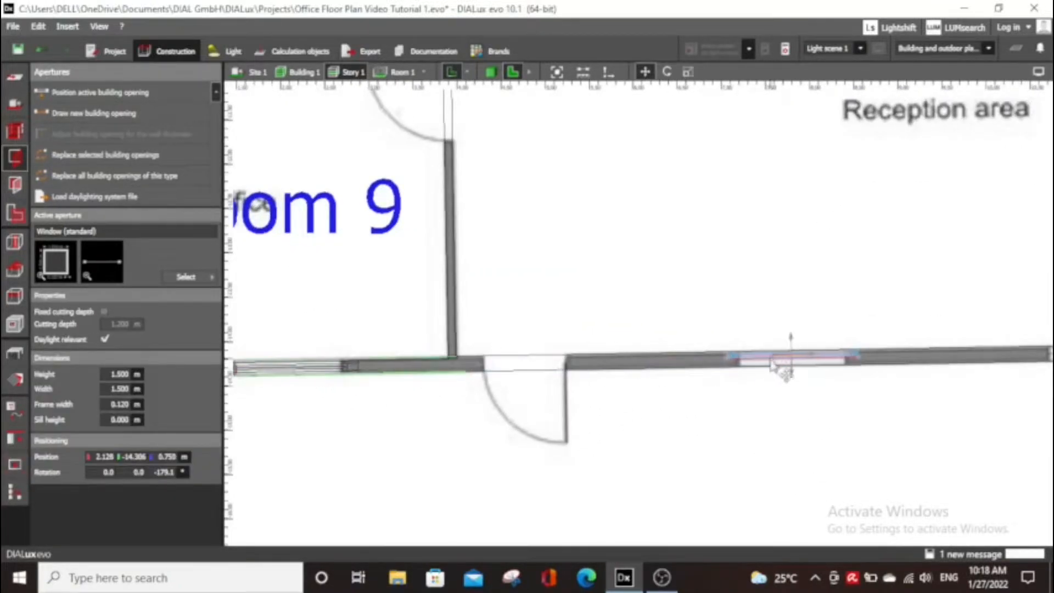
pyautogui.scroll(2, 842, 416)
pyautogui.click(874, 430)
# Copy the reception area window along the same wall and align it with the second reception opening
pyautogui.scroll(-5, 875, 430)
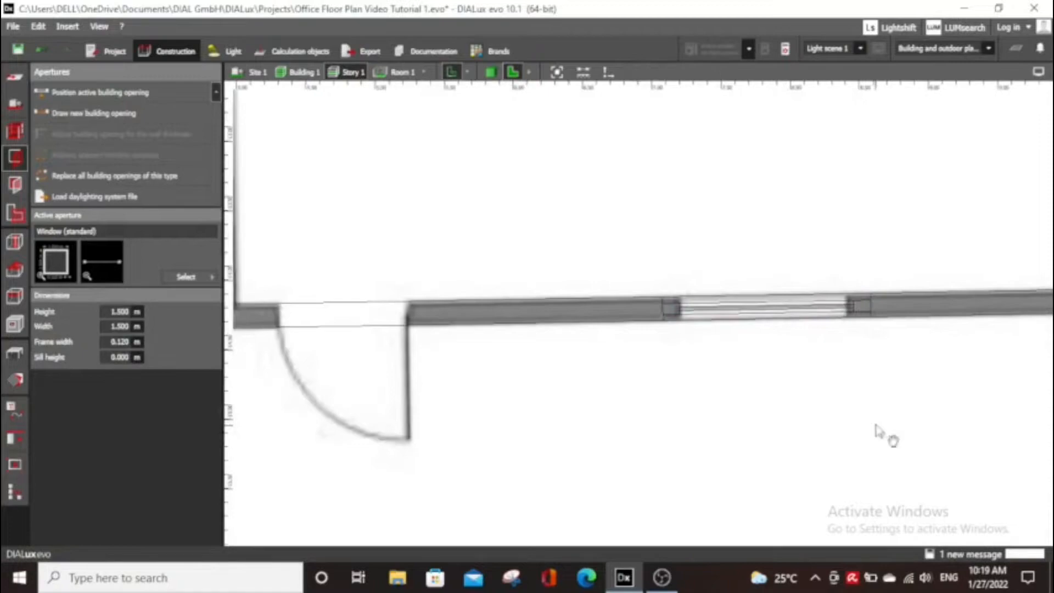
pyautogui.click(498, 346)
pyautogui.scroll(4, 498, 346)
pyautogui.keyDown('ctrl'); pyautogui.moveTo(529, 345); pyautogui.dragTo(927, 329); pyautogui.keyUp('ctrl')
pyautogui.moveTo(1004, 390); pyautogui.dragTo(698, 396, button='middle')
pyautogui.scroll(2, 698, 396)
pyautogui.moveTo(631, 333); pyautogui.dragTo(675, 337)
# Copy the second reception window to Room 8's lower outer wall and align it with the drawn opening
pyautogui.scroll(-5, 733, 390)
pyautogui.moveTo(800, 413); pyautogui.dragTo(607, 420, button='middle')
pyautogui.click(606, 420)
pyautogui.click(527, 383)
pyautogui.scroll(2, 522, 386)
pyautogui.keyDown('ctrl'); pyautogui.moveTo(536, 370); pyautogui.dragTo(934, 373); pyautogui.keyUp('ctrl')
pyautogui.moveTo(972, 398); pyautogui.dragTo(804, 424, button='middle')
pyautogui.scroll(4, 805, 424)
pyautogui.moveTo(706, 373); pyautogui.dragTo(713, 366)
pyautogui.scroll(-6, 721, 412)
pyautogui.scroll(-2, 922, 381)
pyautogui.click(913, 348)
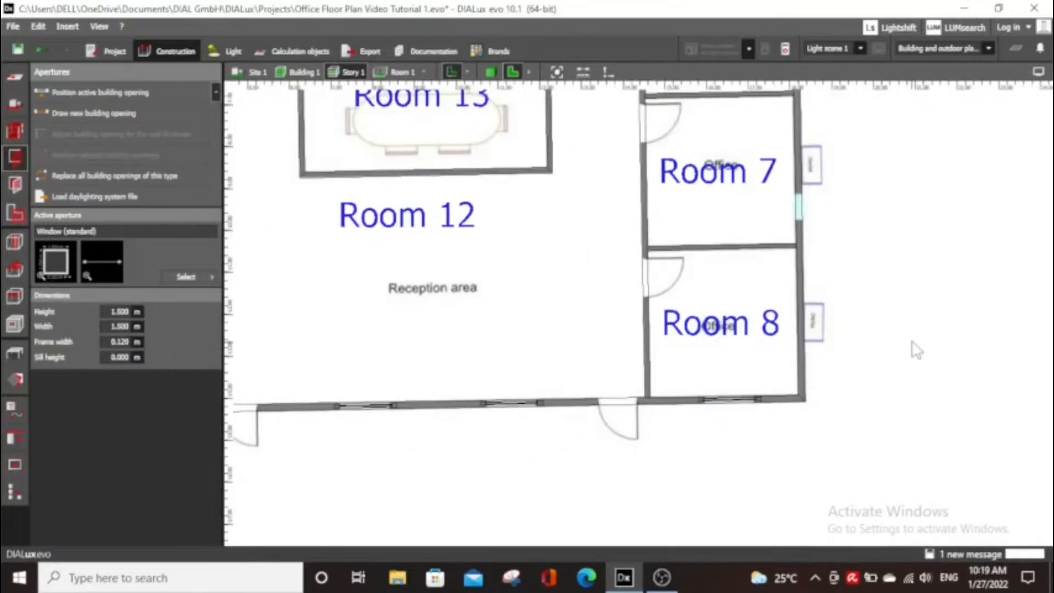
# Choose the narrow standard window, 0.644 m wide and 1.8 m high, from the aperture catalogue as the active aperture
pyautogui.scroll(1, 906, 403)
pyautogui.moveTo(849, 301); pyautogui.dragTo(851, 388, button='middle')
pyautogui.scroll(4, 799, 348)
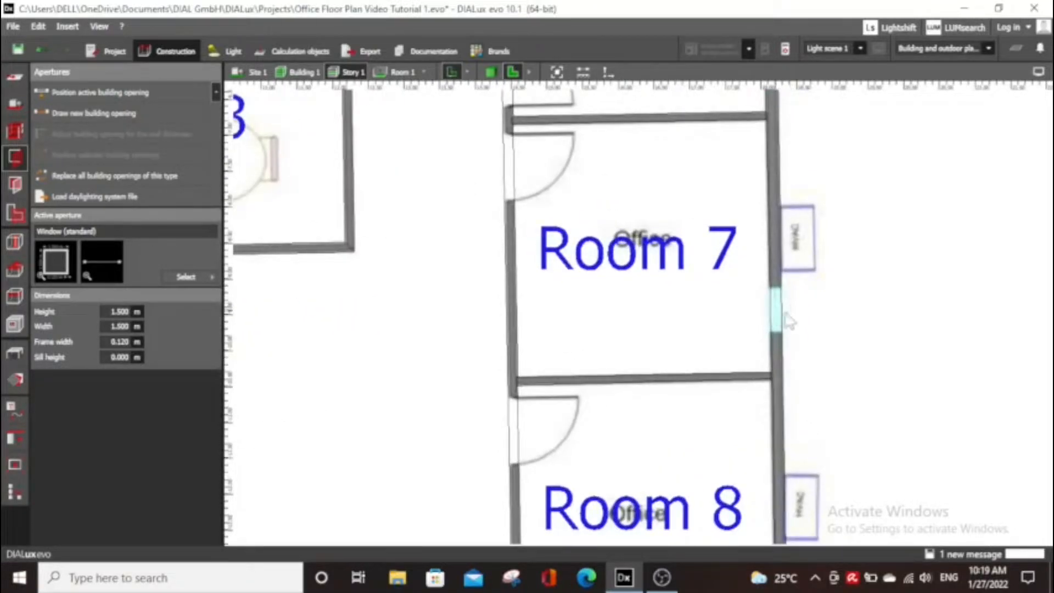
pyautogui.scroll(-2, 866, 388)
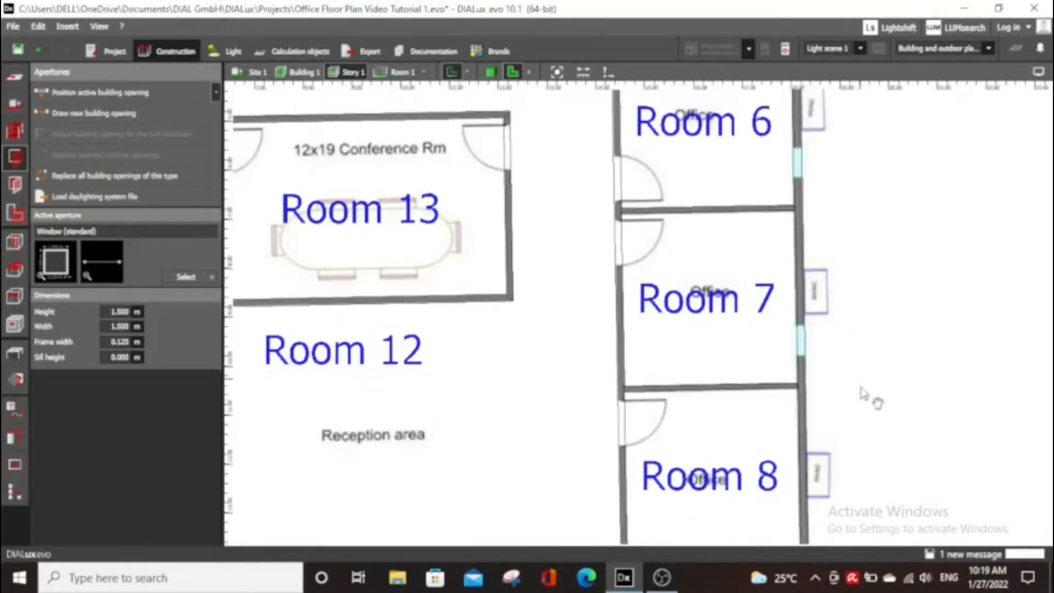
pyautogui.moveTo(865, 388); pyautogui.dragTo(864, 435, button='middle')
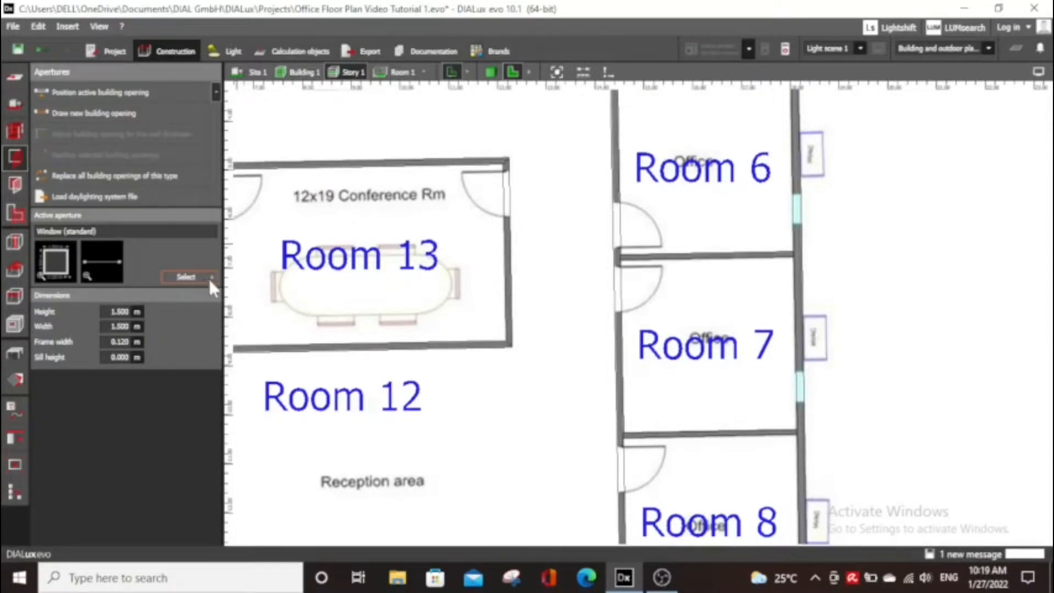
pyautogui.click(187, 276)
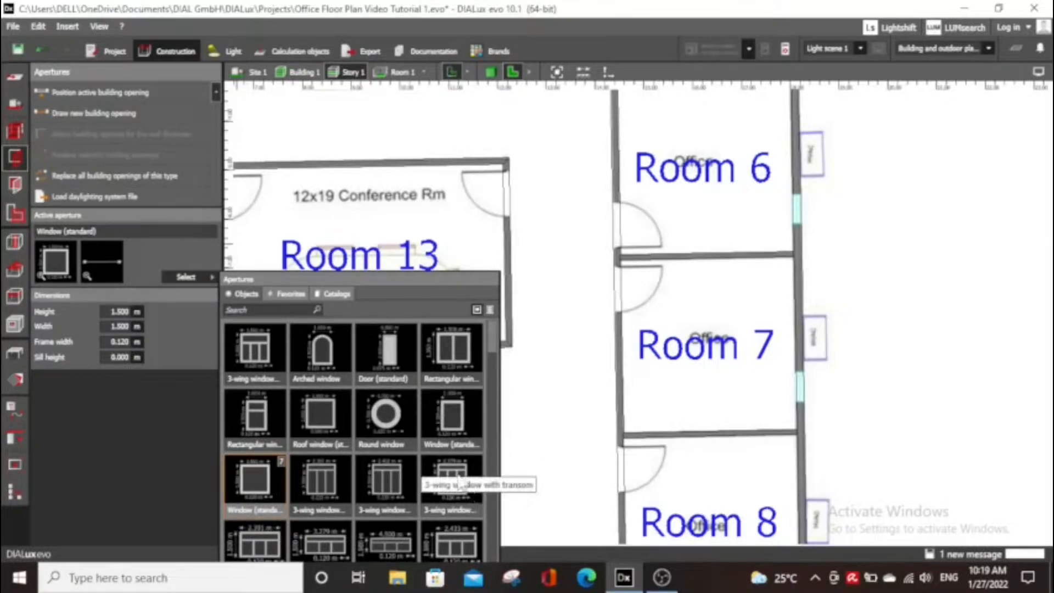
pyautogui.scroll(-3, 456, 472)
pyautogui.scroll(-5, 446, 459)
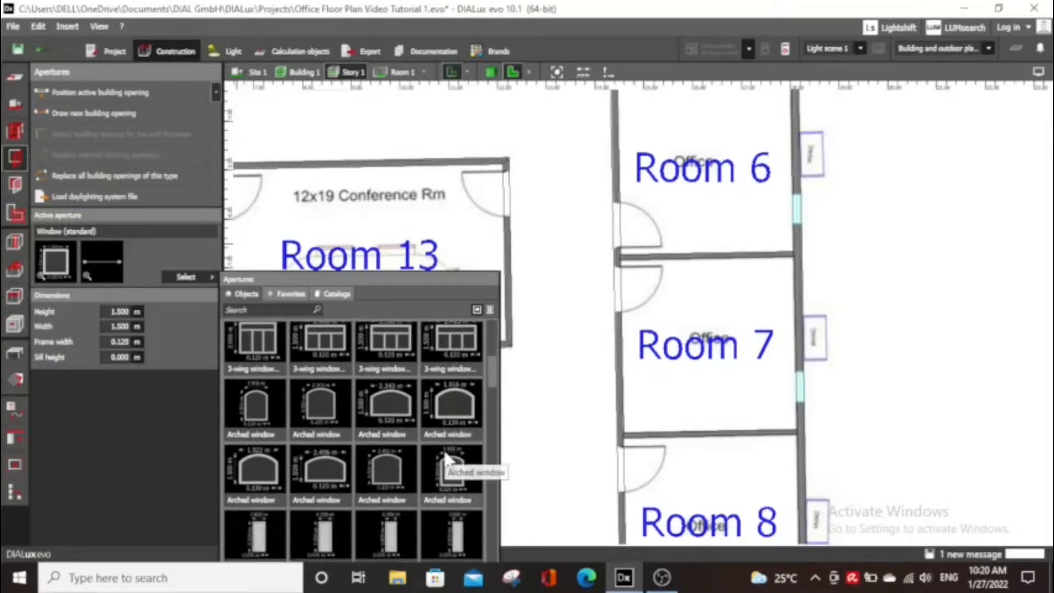
pyautogui.scroll(-1, 447, 458)
pyautogui.scroll(-2, 445, 458)
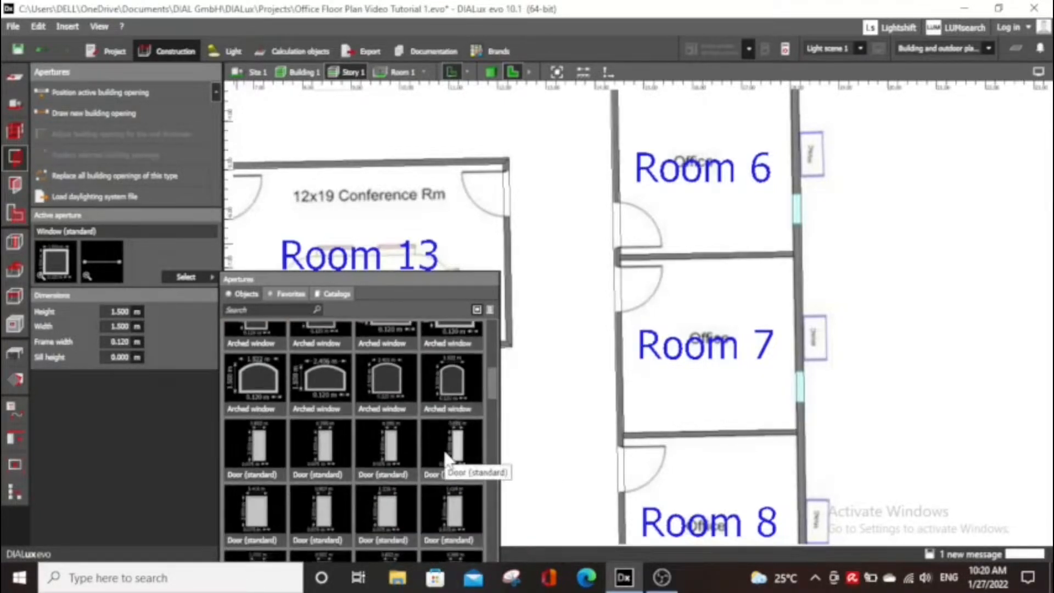
pyautogui.scroll(-2, 445, 458)
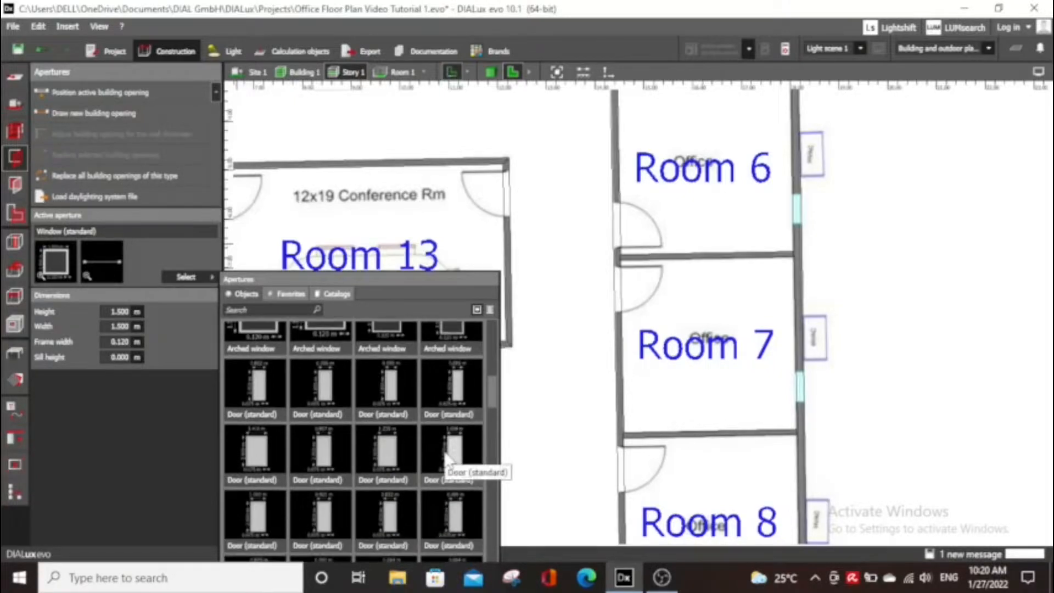
pyautogui.scroll(-2, 445, 458)
pyautogui.scroll(-2, 445, 458)
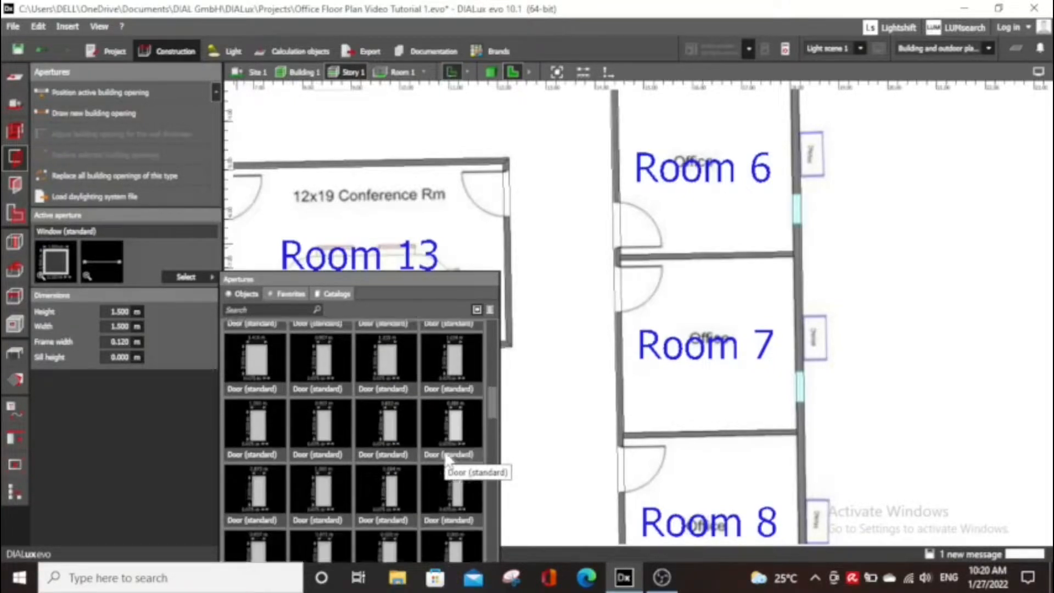
pyautogui.scroll(-4, 446, 459)
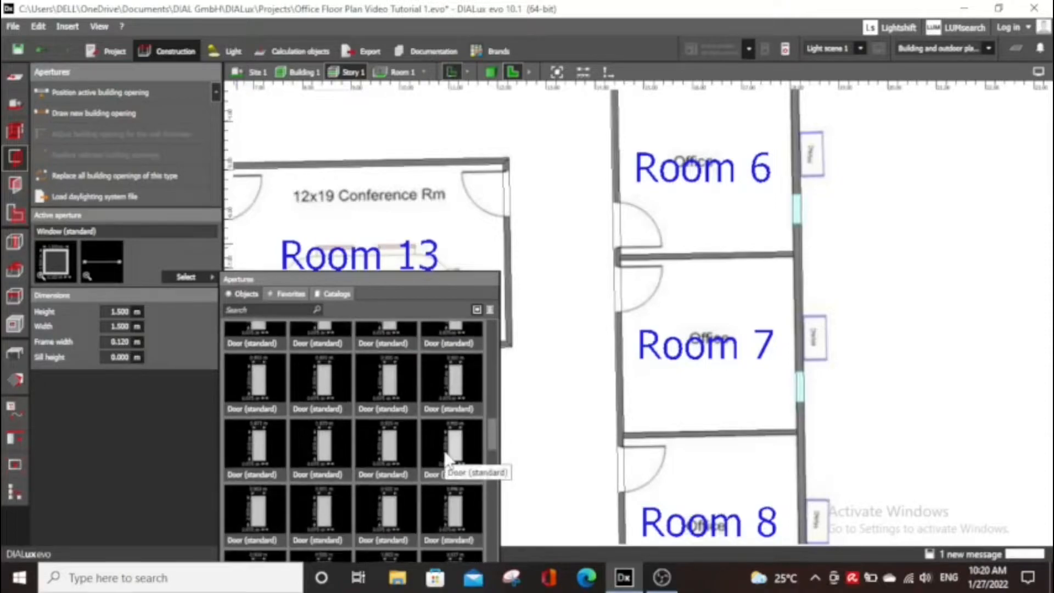
pyautogui.scroll(-4, 445, 458)
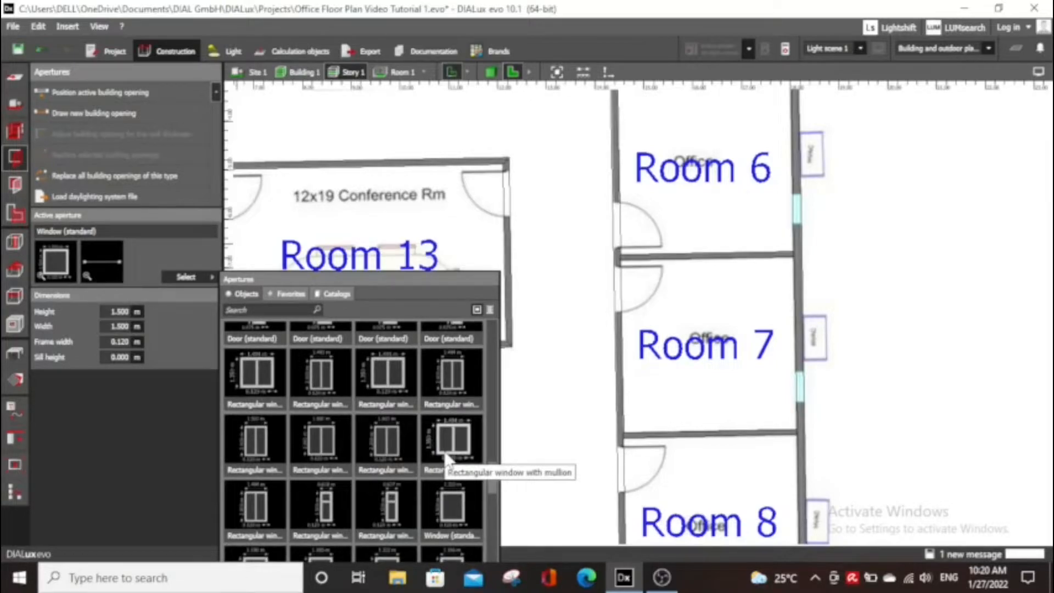
pyautogui.scroll(-2, 446, 458)
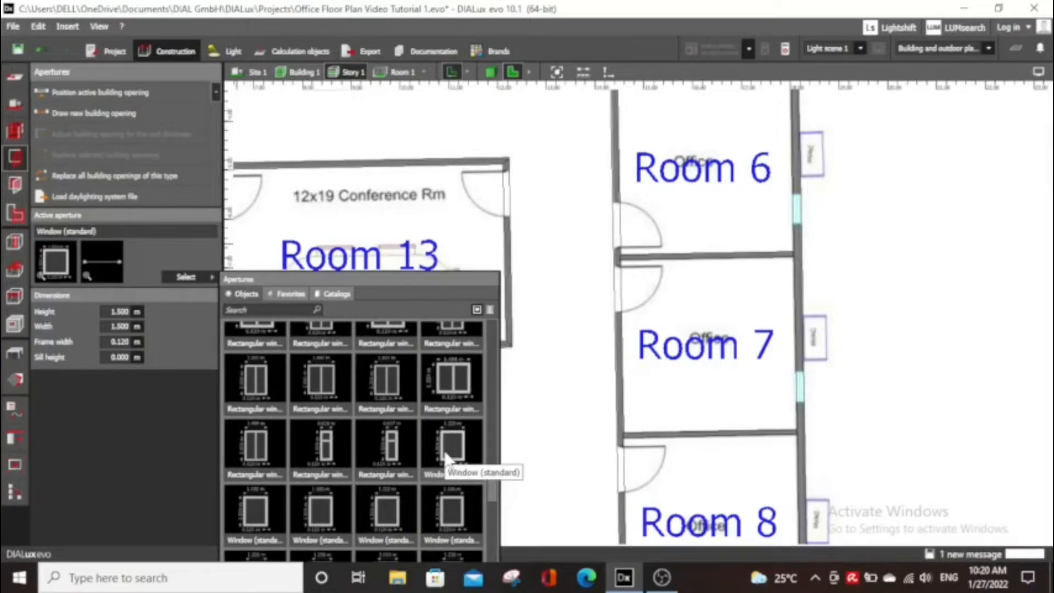
pyautogui.scroll(-2, 446, 458)
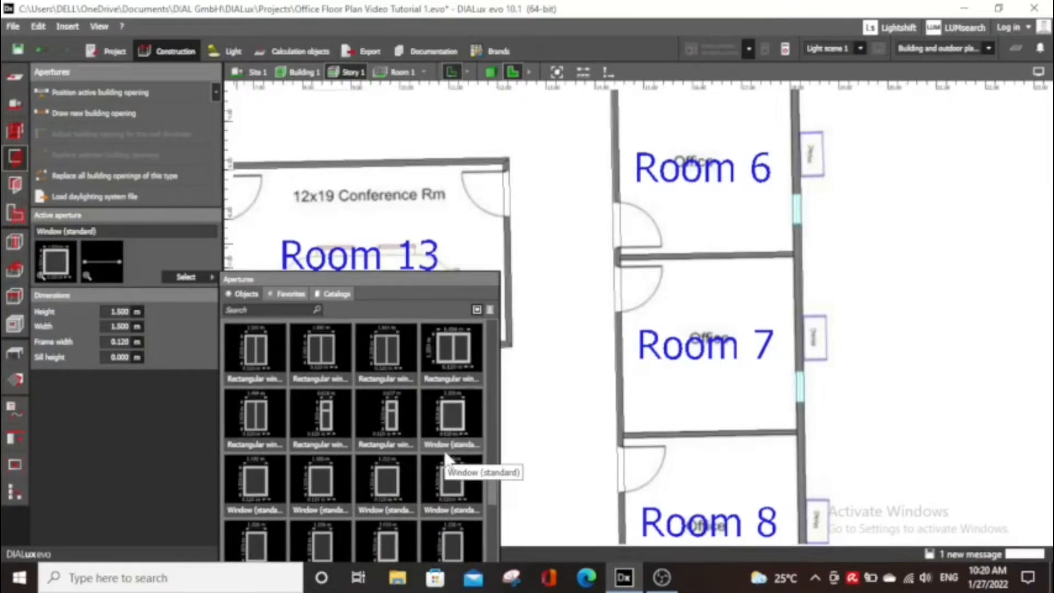
pyautogui.scroll(-2, 446, 458)
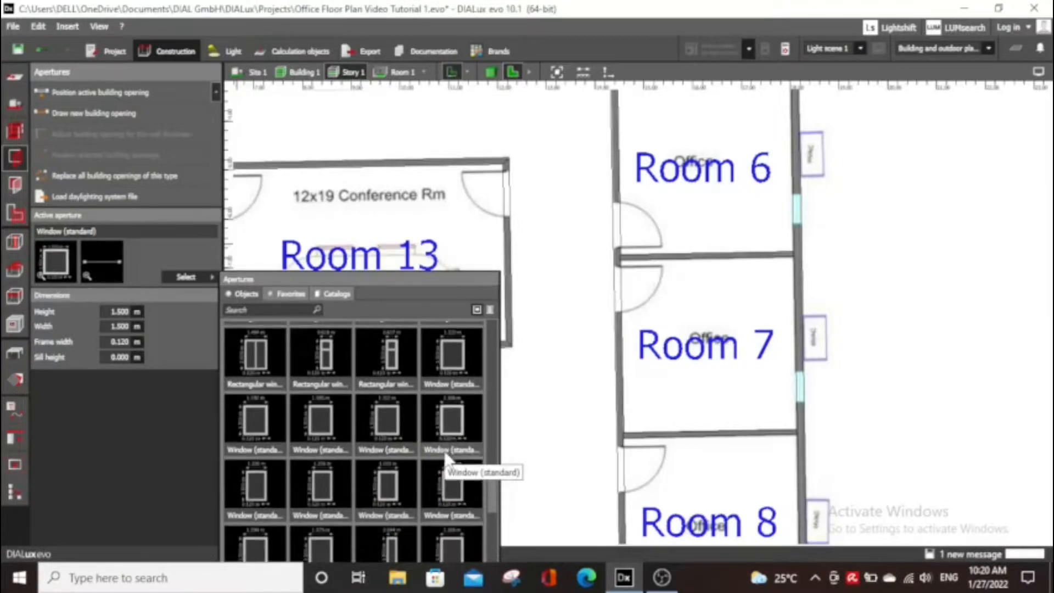
pyautogui.scroll(-1, 472, 513)
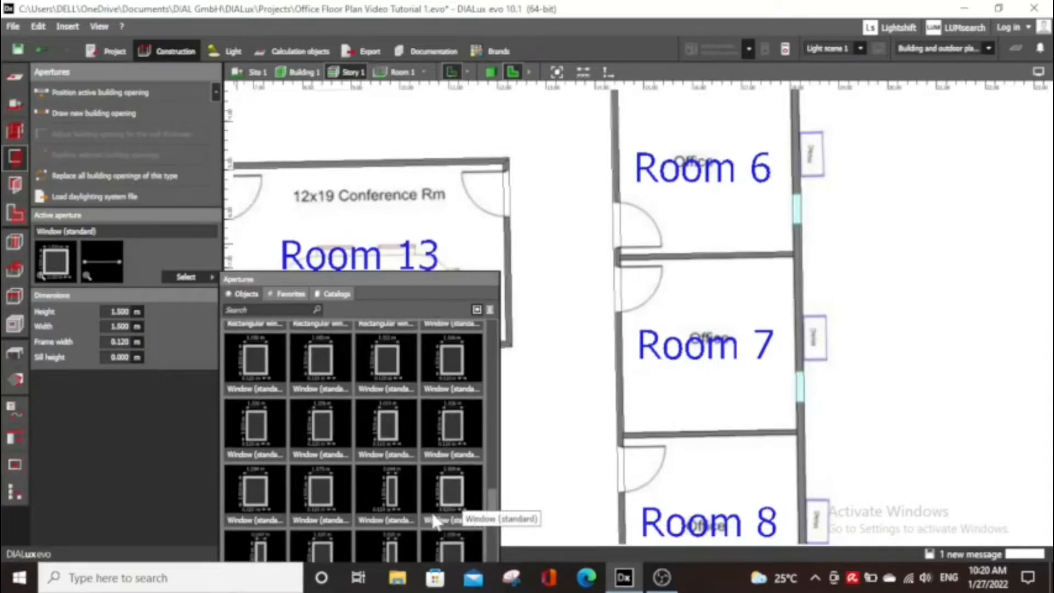
pyautogui.click(394, 489)
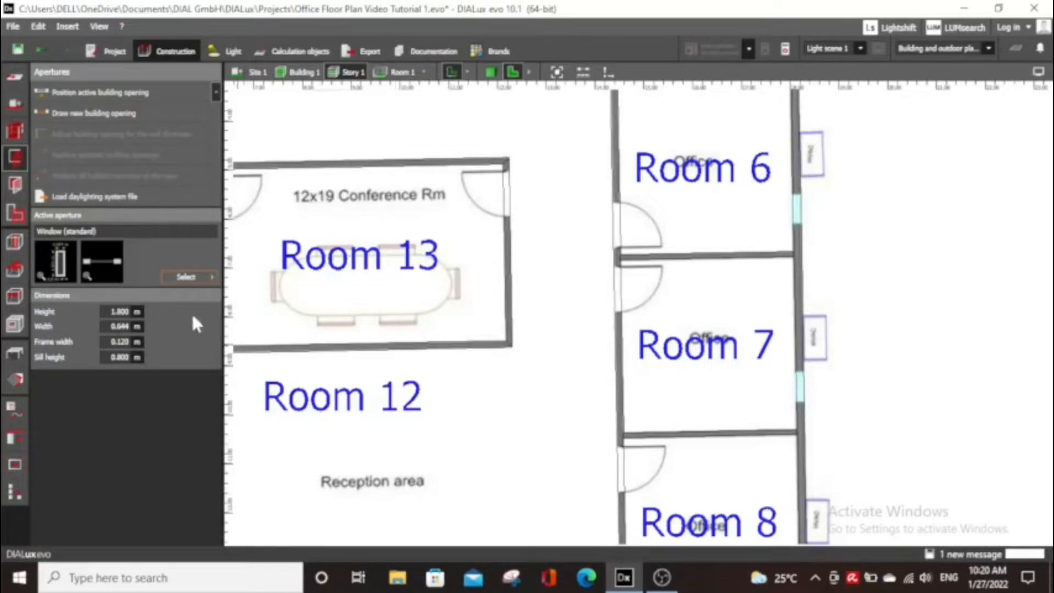
# Place the narrow standard window in the highlighted opening of Room 7's outer wall
pyautogui.click(99, 97)
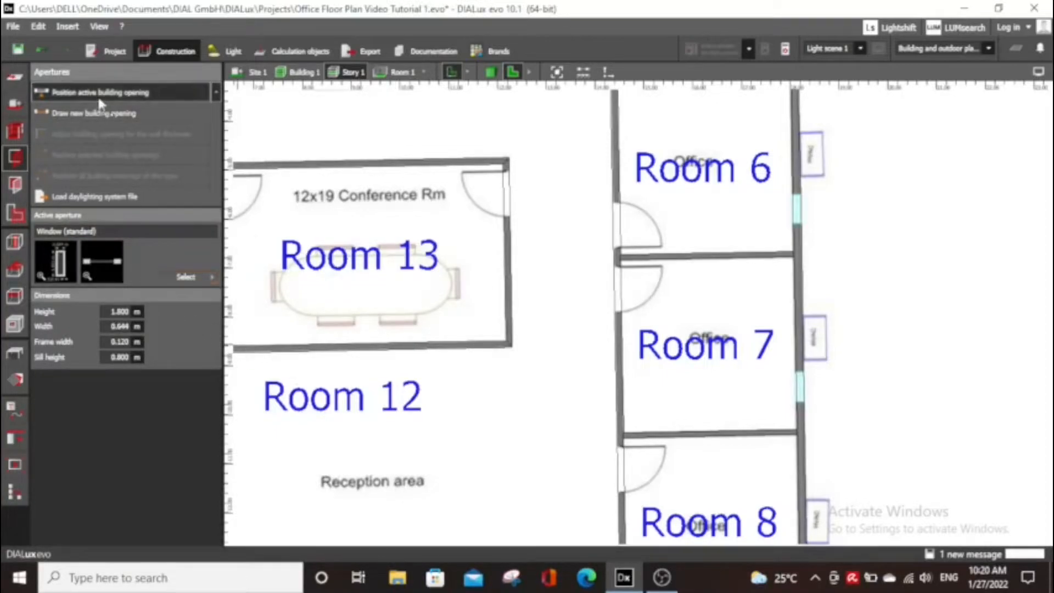
pyautogui.click(806, 400)
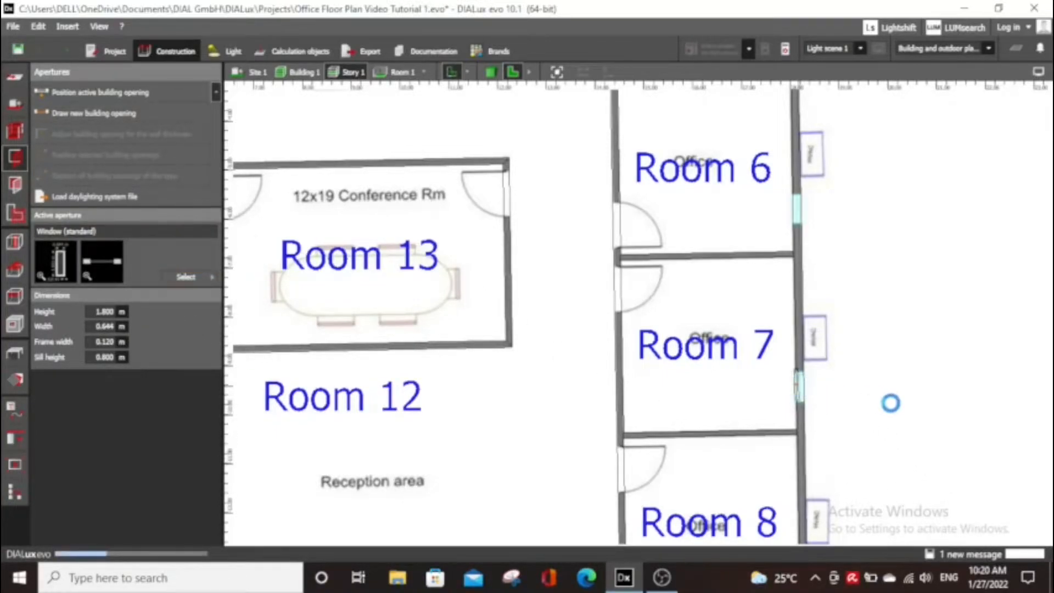
pyautogui.scroll(4, 869, 380)
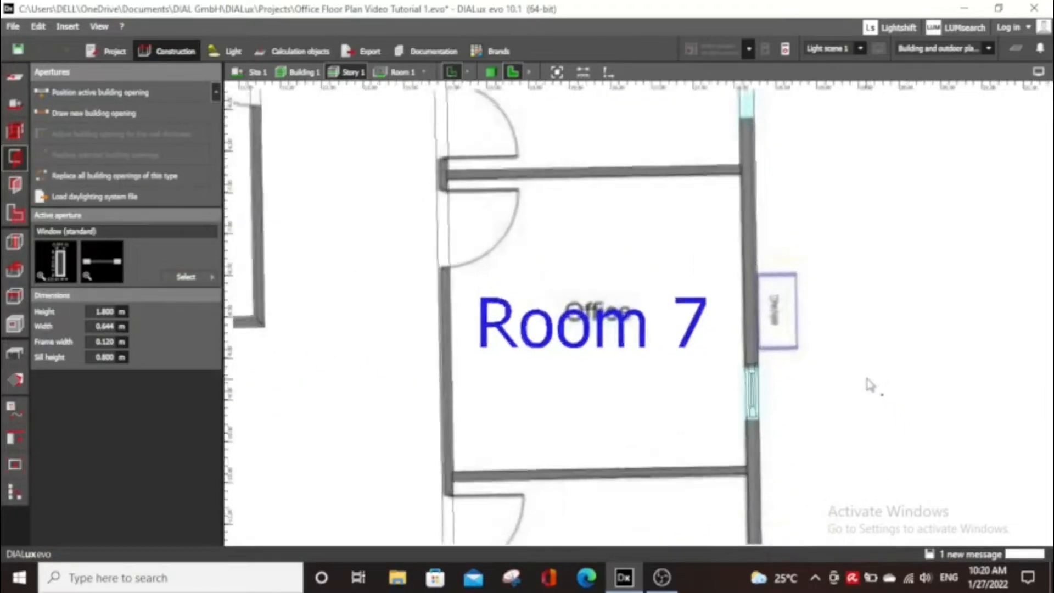
pyautogui.scroll(1, 713, 396)
pyautogui.scroll(1, 712, 396)
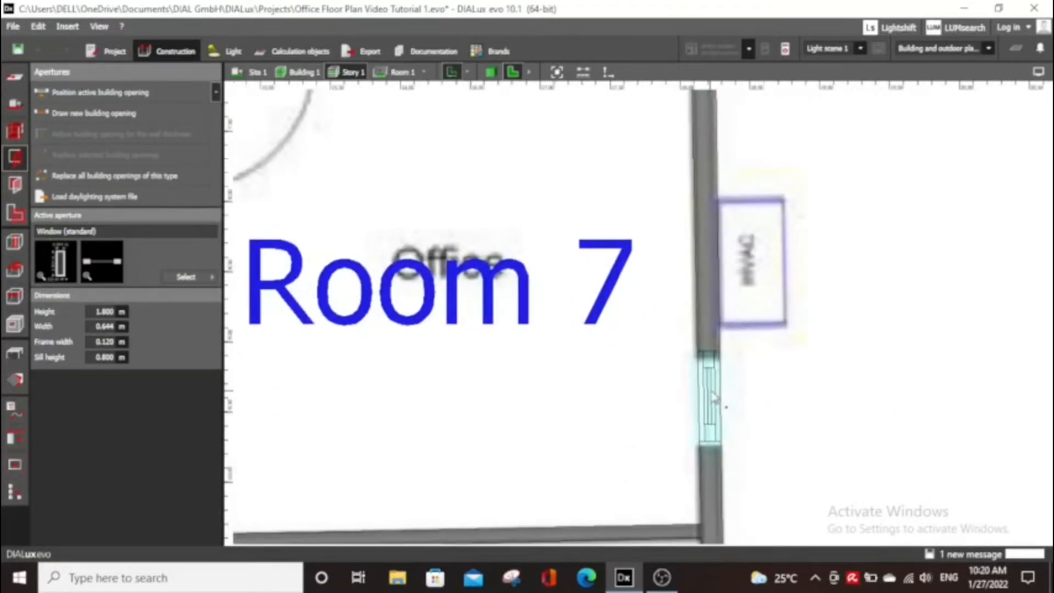
pyautogui.click(713, 396)
pyautogui.rightClick(713, 395)
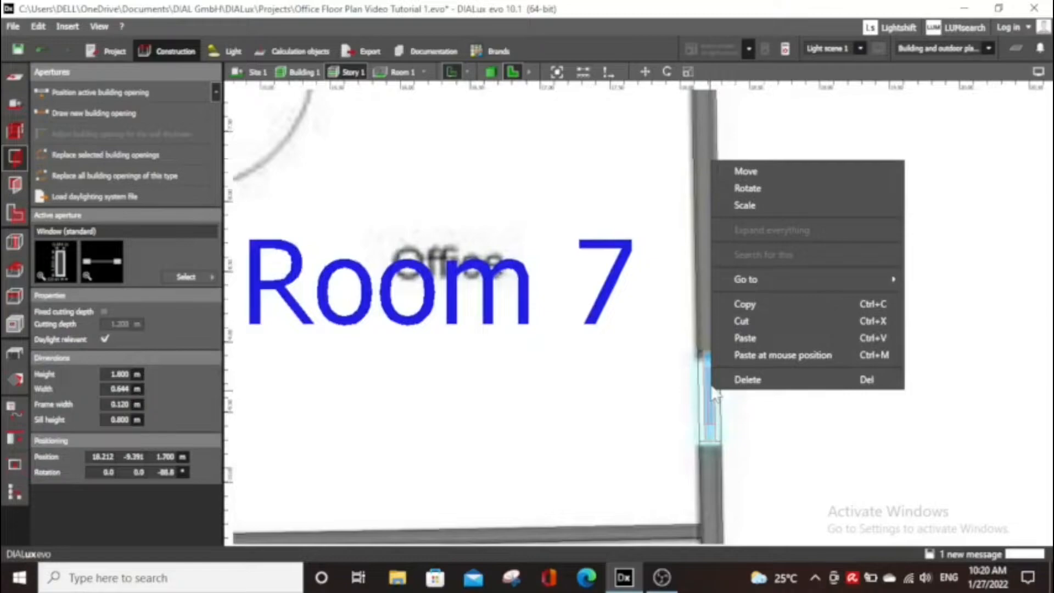
pyautogui.scroll(-5, 755, 419)
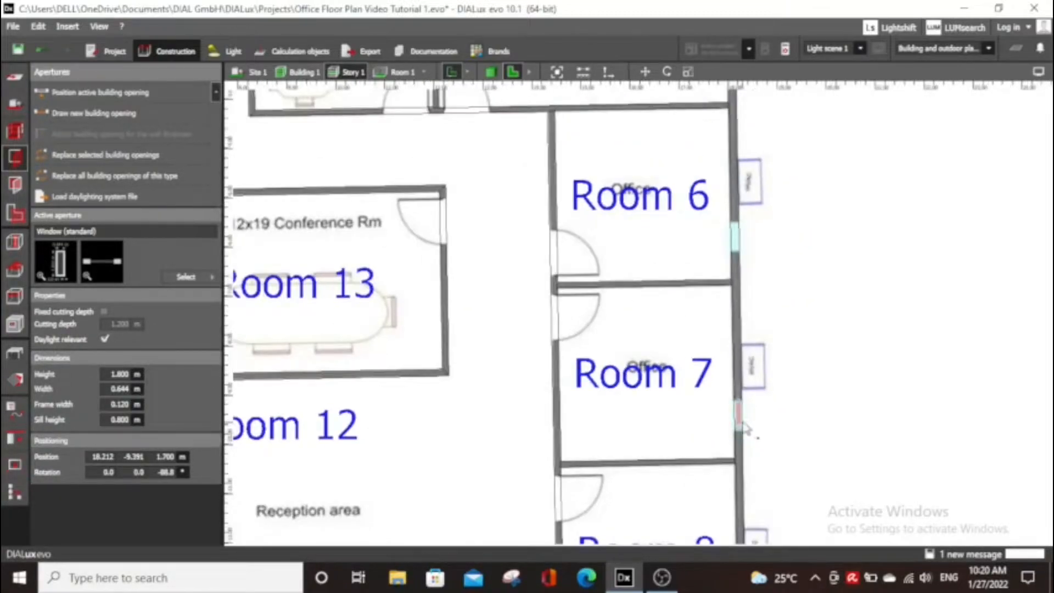
pyautogui.scroll(3, 745, 427)
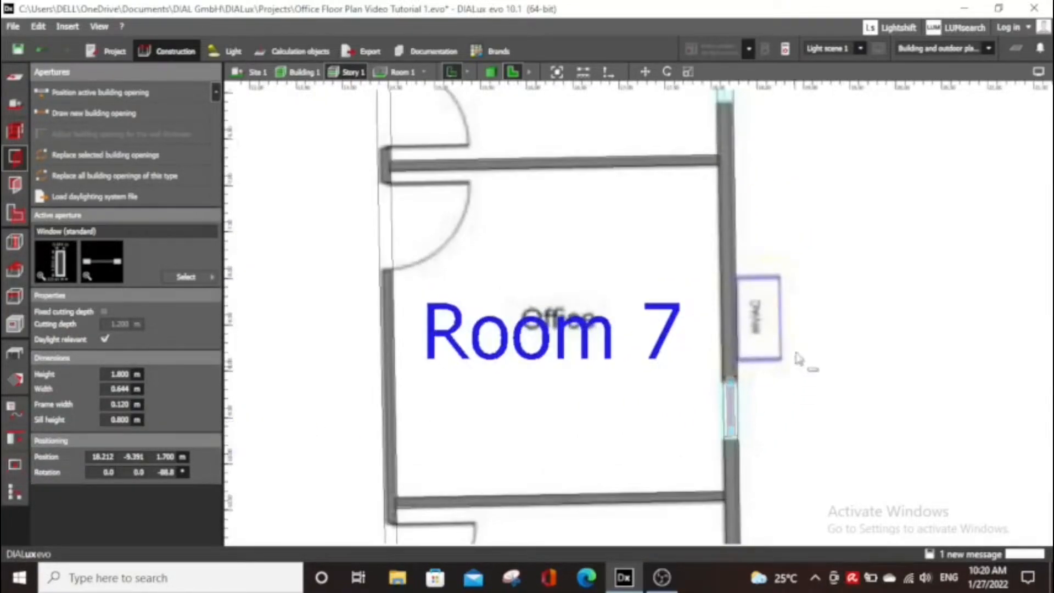
pyautogui.click(768, 240)
# Copy Room 7's narrow window along the same outer wall to Room 6 and align it with the drawn opening
pyautogui.click(734, 418)
pyautogui.moveTo(735, 417); pyautogui.dragTo(731, 203)
pyautogui.click(753, 214)
pyautogui.scroll(1, 743, 213)
pyautogui.moveTo(744, 213); pyautogui.dragTo(715, 380, button='middle')
pyautogui.rightClick(705, 366)
pyautogui.click(741, 149)
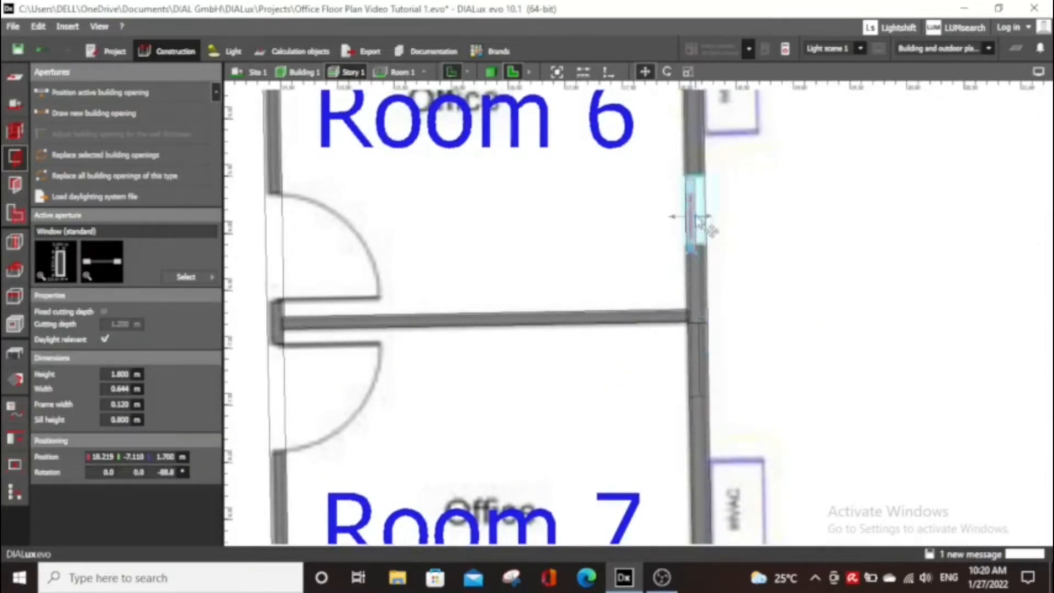
pyautogui.moveTo(703, 215); pyautogui.dragTo(704, 218)
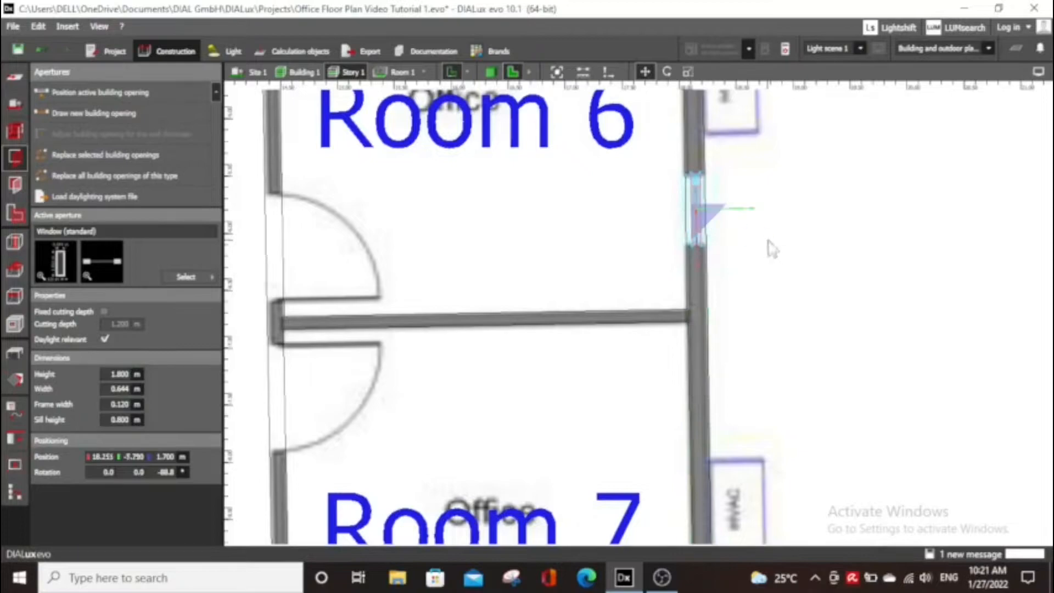
pyautogui.click(768, 248)
# Inspect the narrow windows in the outer wall in the 3D view, and return to the floor plan
pyautogui.scroll(-5, 870, 394)
pyautogui.click(491, 72)
pyautogui.scroll(-8, 793, 351)
pyautogui.moveTo(792, 350); pyautogui.dragTo(675, 447, button='right')
pyautogui.scroll(3, 745, 269)
pyautogui.click(513, 71)
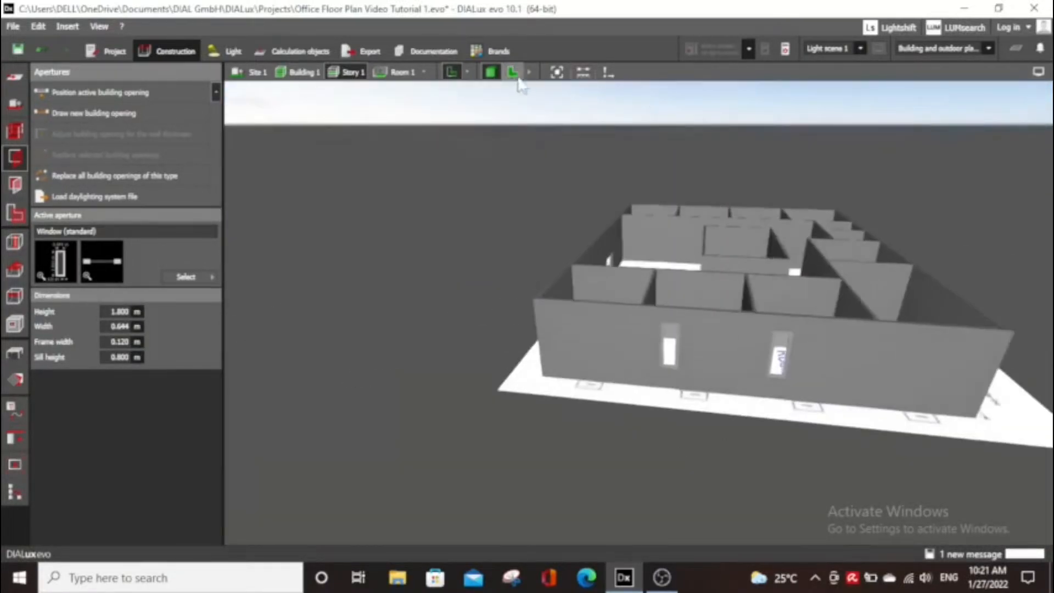
# Reuse Room 11's 1.5 m standard window to fill Room 5's outer wall opening nearest the building corner, aligning it with the drawn opening
pyautogui.scroll(5, 549, 175)
pyautogui.scroll(-10, 588, 236)
pyautogui.scroll(4, 341, 241)
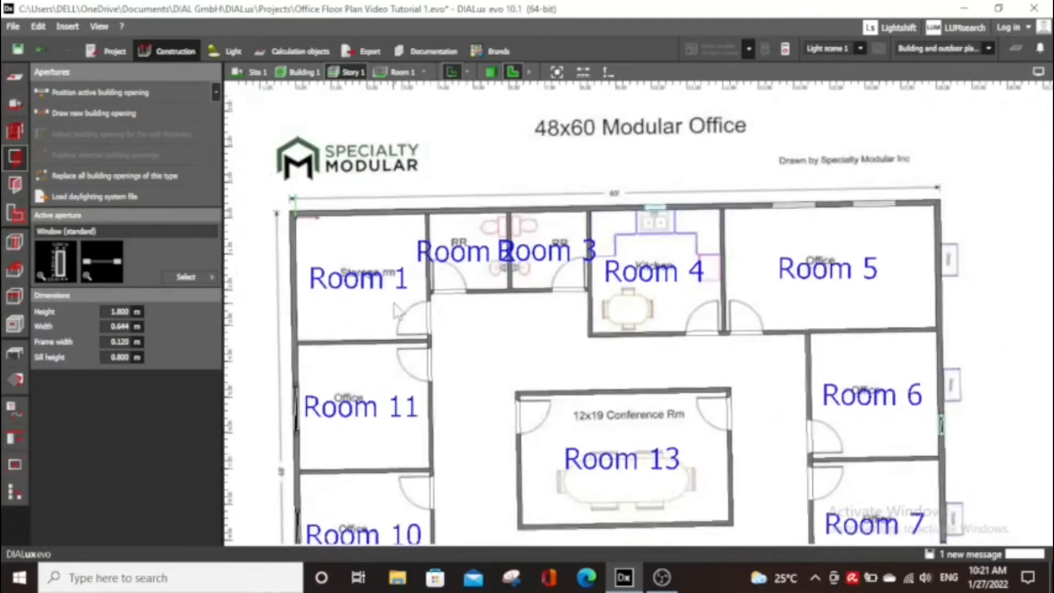
pyautogui.scroll(3, 288, 414)
pyautogui.click(305, 403)
pyautogui.scroll(-5, 675, 317)
pyautogui.scroll(9, 982, 224)
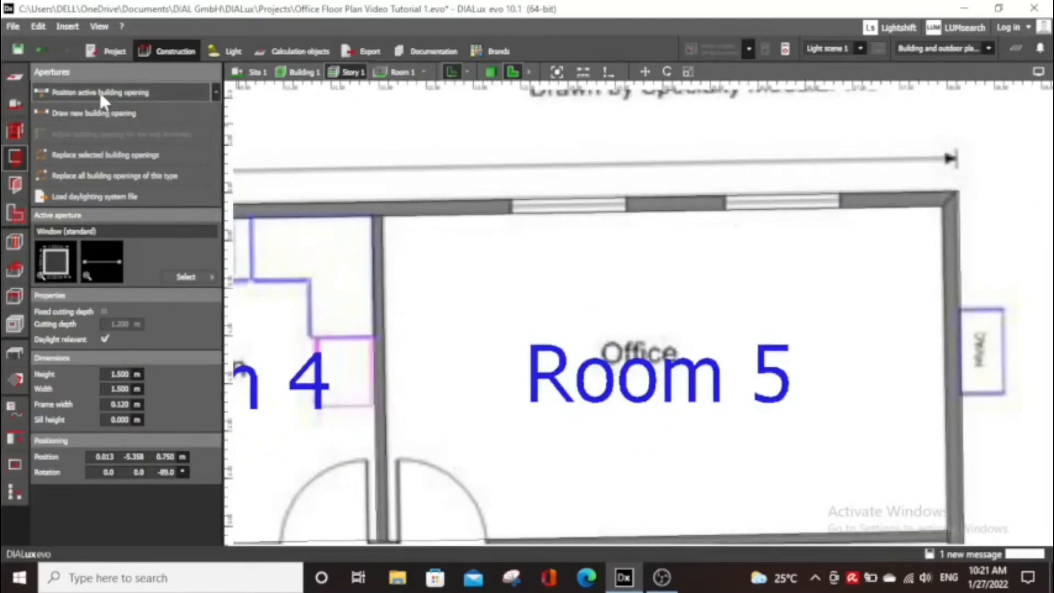
pyautogui.click(99, 92)
pyautogui.click(498, 309)
pyautogui.scroll(4, 836, 221)
pyautogui.rightClick(780, 182)
pyautogui.click(804, 189)
pyautogui.moveTo(727, 193)
pyautogui.mouseDown()
pyautogui.moveTo(746, 181)
pyautogui.moveTo(734, 188)
pyautogui.mouseUp()
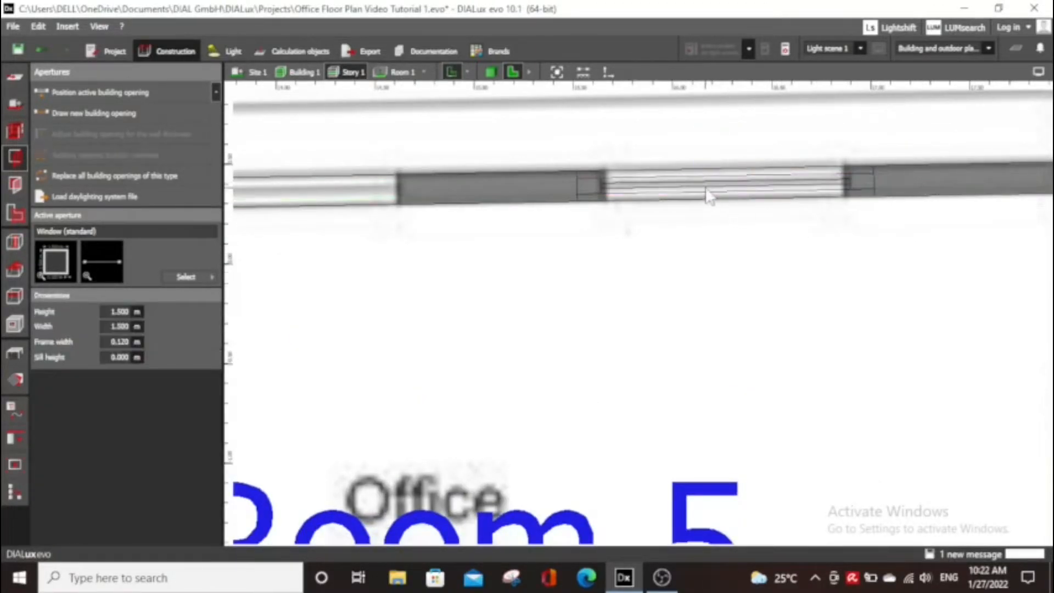
# Copy Room 5's new window along the same wall and align it with the room's other drawn opening, nearer the kitchen
pyautogui.scroll(-2, 620, 298)
pyautogui.moveTo(626, 297); pyautogui.dragTo(807, 301, button='middle')
pyautogui.moveTo(876, 218); pyautogui.dragTo(544, 224)
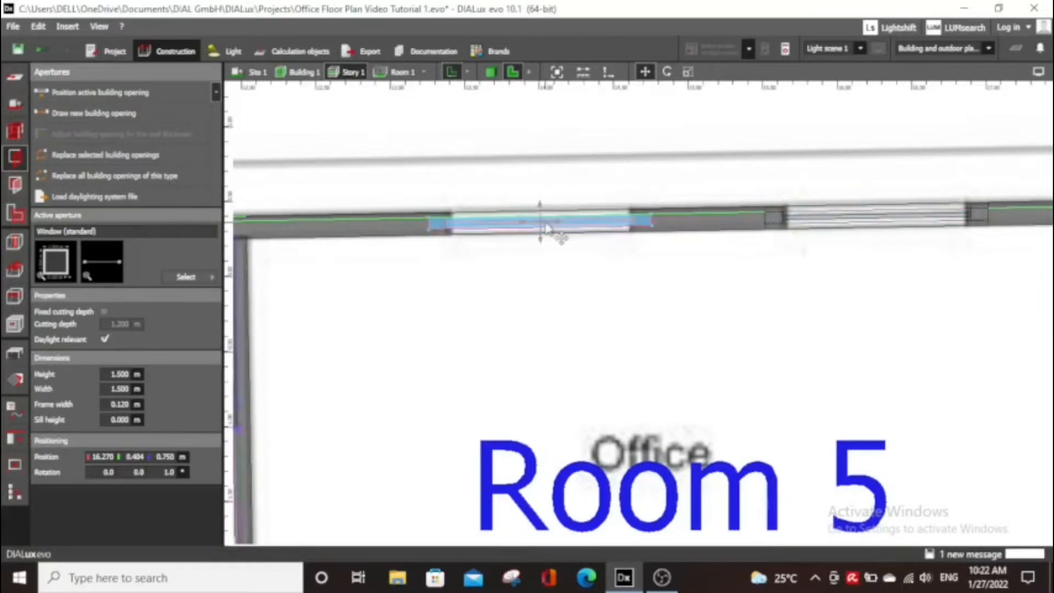
pyautogui.scroll(-3, 617, 264)
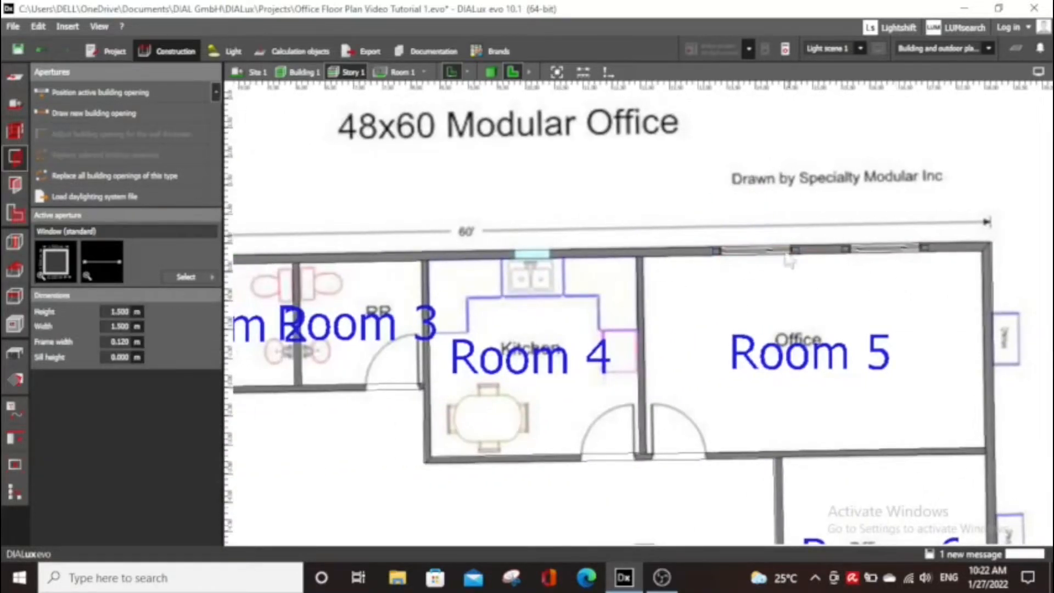
# Choose the rectangular window with transom, 0.618 m wide and 1.5 m high, from the aperture catalogue as the active aperture
pyautogui.moveTo(547, 380); pyautogui.dragTo(634, 346, button='middle')
pyautogui.scroll(1, 612, 230)
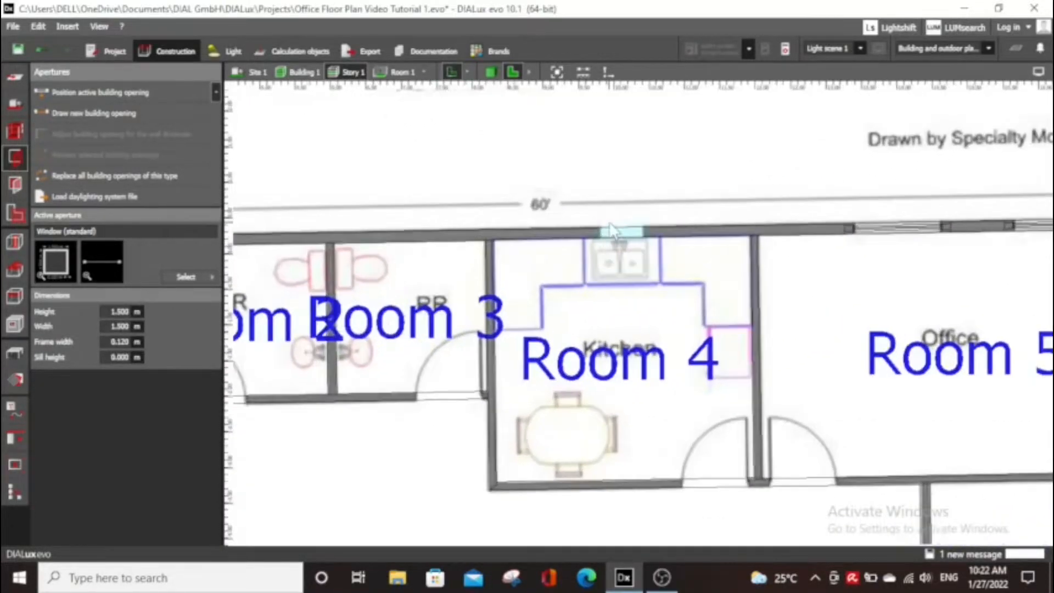
pyautogui.scroll(2, 612, 229)
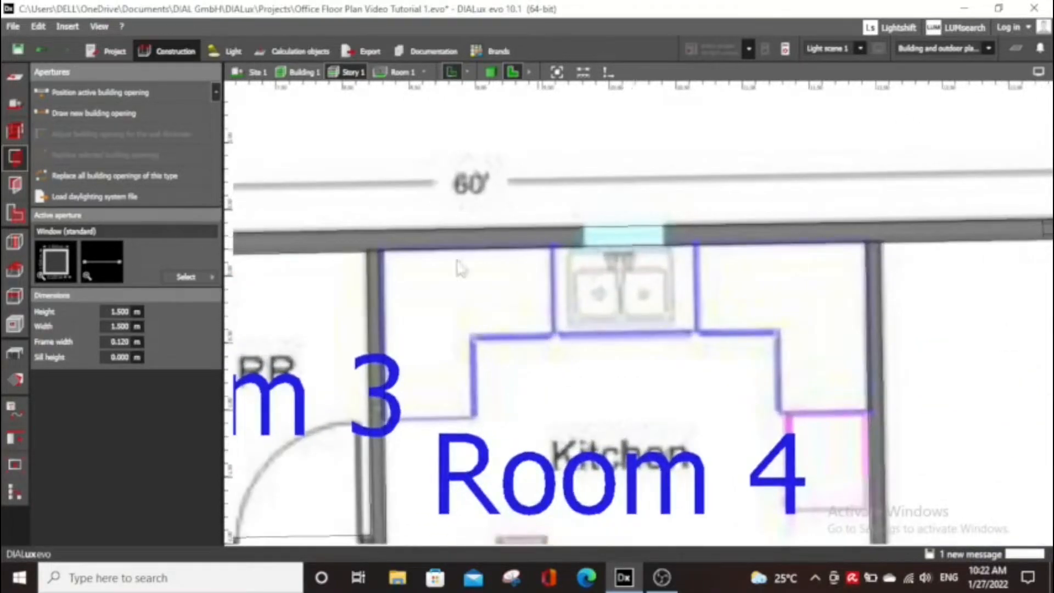
pyautogui.scroll(-1, 629, 445)
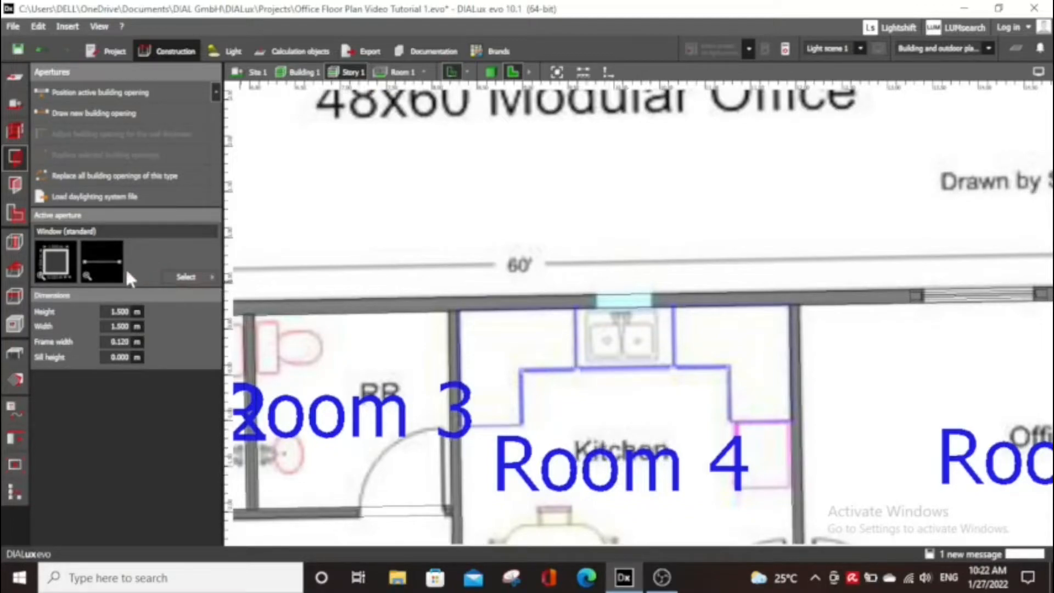
pyautogui.click(192, 278)
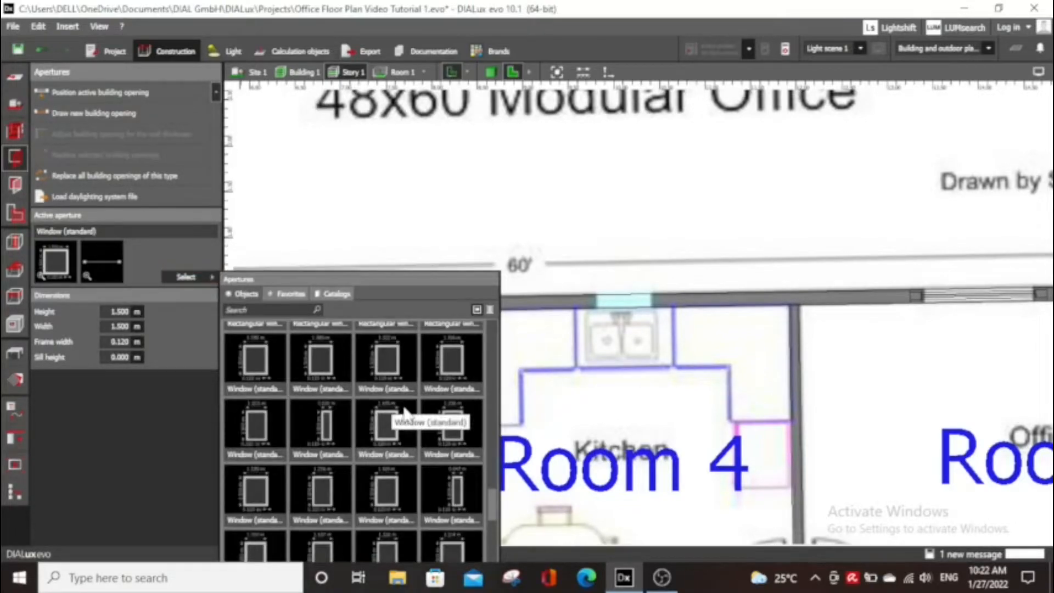
pyautogui.scroll(-1, 404, 411)
pyautogui.scroll(-3, 442, 453)
pyautogui.scroll(-3, 441, 453)
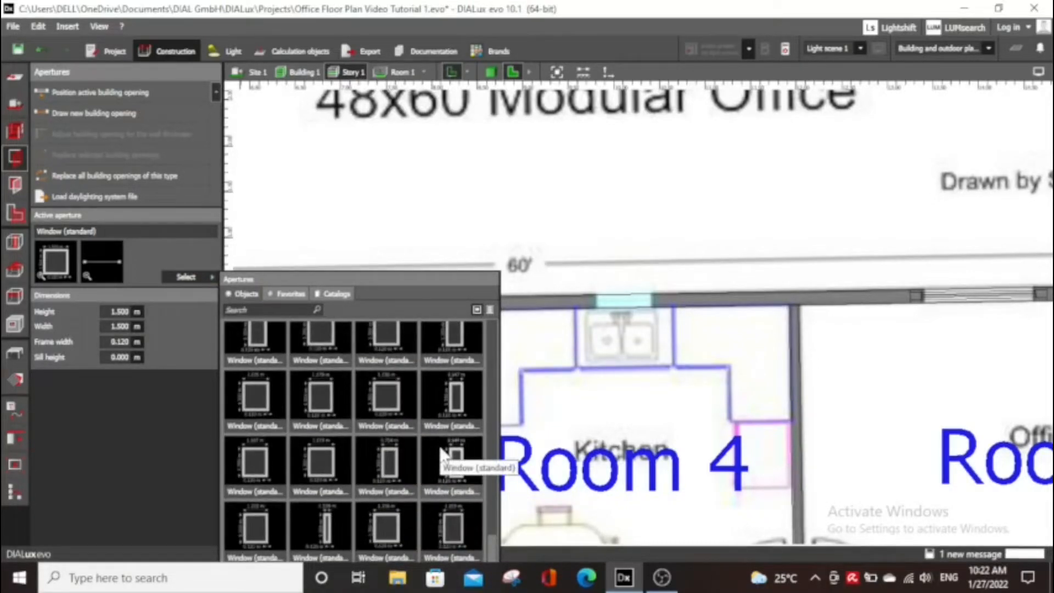
pyautogui.scroll(5, 439, 453)
pyautogui.scroll(3, 439, 454)
pyautogui.scroll(1, 439, 454)
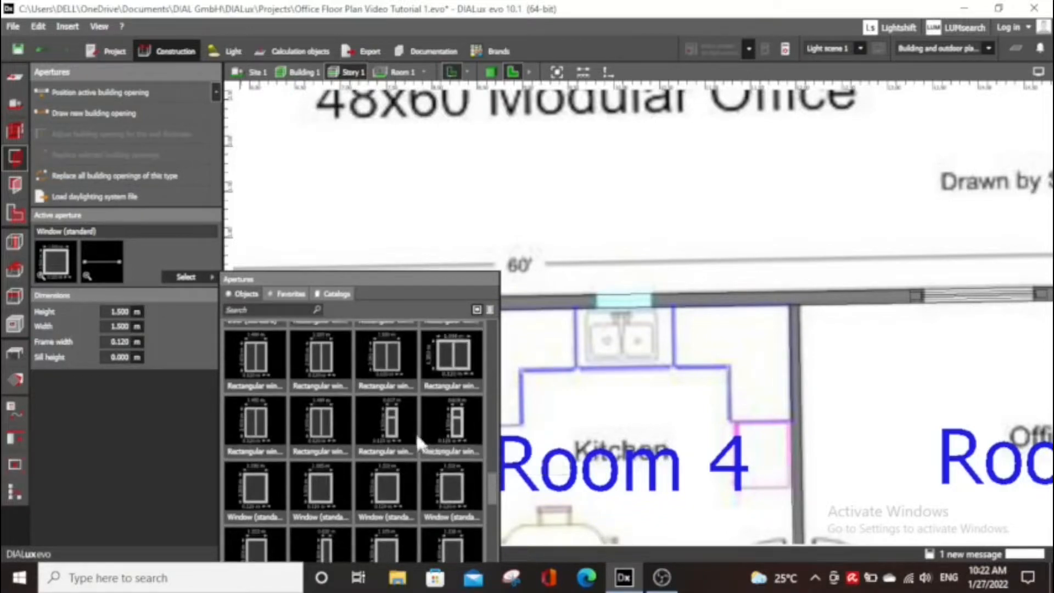
pyautogui.click(445, 422)
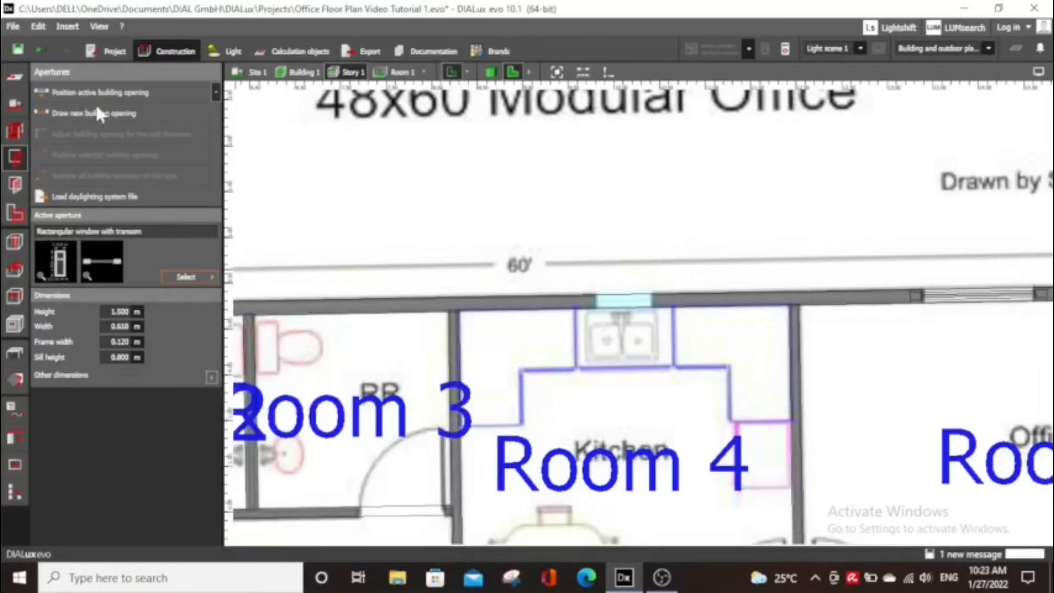
# Place the transom window in the highlighted opening of the kitchen's outer wall, behind the sink
pyautogui.click(82, 90)
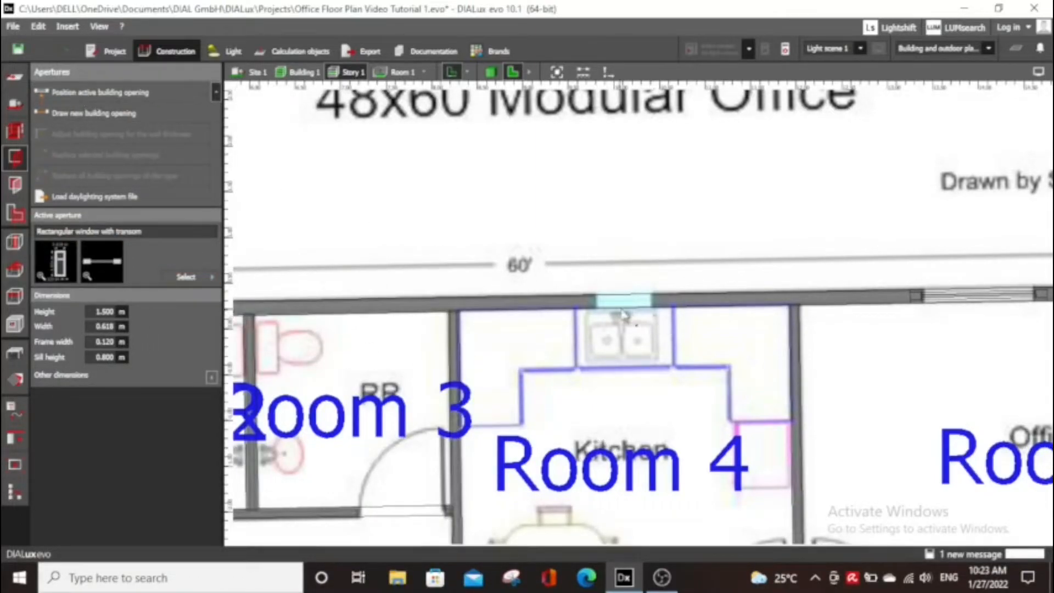
pyautogui.click(658, 323)
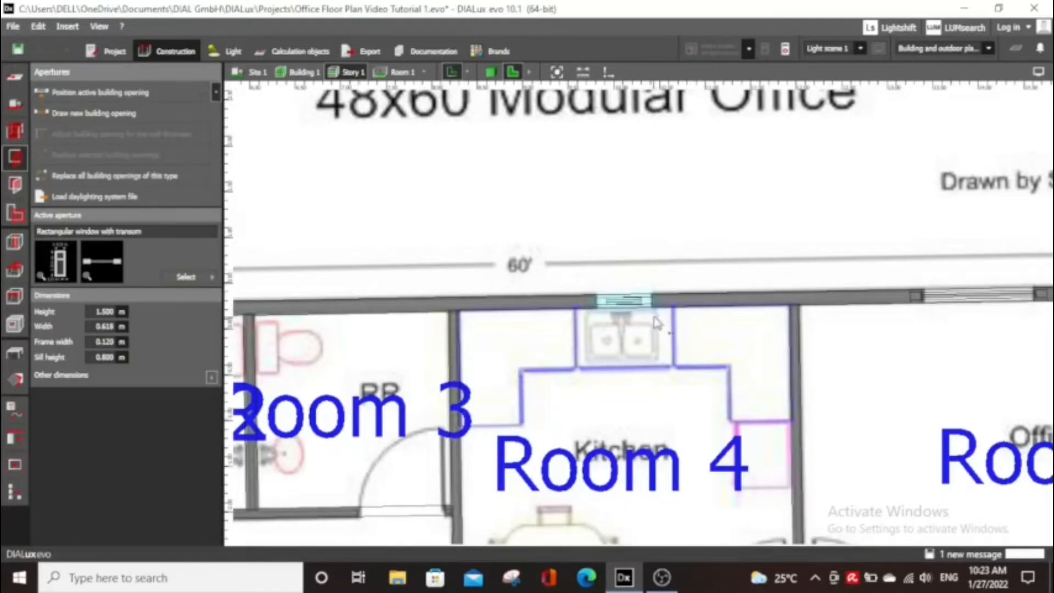
pyautogui.scroll(2, 657, 323)
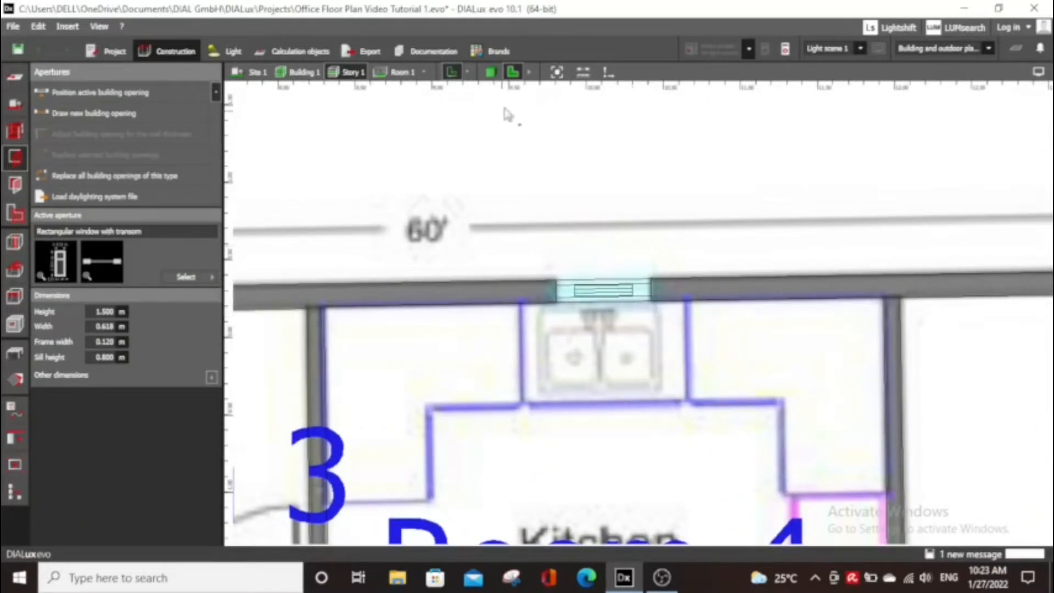
# Choose the standard door, 0.9 m wide and 2 m high, from the aperture catalogue as the active aperture
pyautogui.scroll(-3, 623, 352)
pyautogui.scroll(-4, 624, 355)
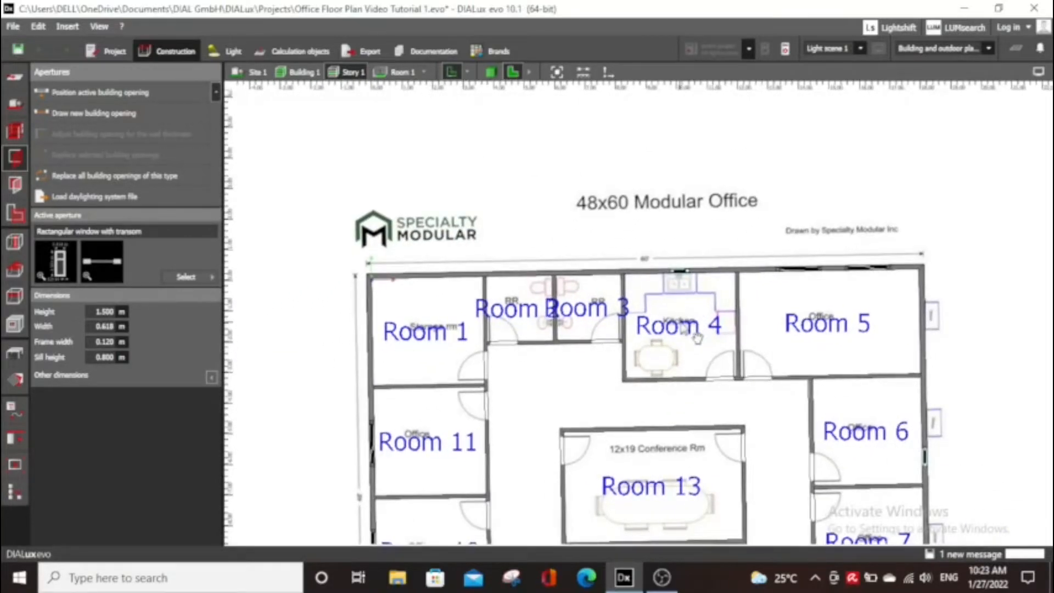
pyautogui.moveTo(707, 447); pyautogui.dragTo(700, 363, button='middle')
pyautogui.moveTo(730, 482); pyautogui.dragTo(802, 431, button='middle')
pyautogui.scroll(3, 568, 213)
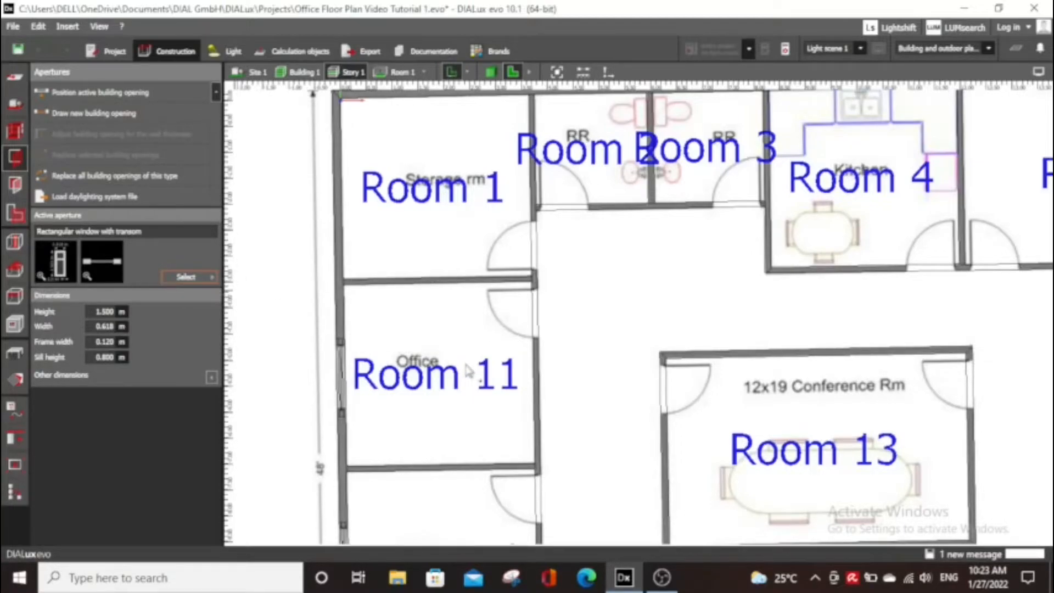
pyautogui.scroll(10, 449, 434)
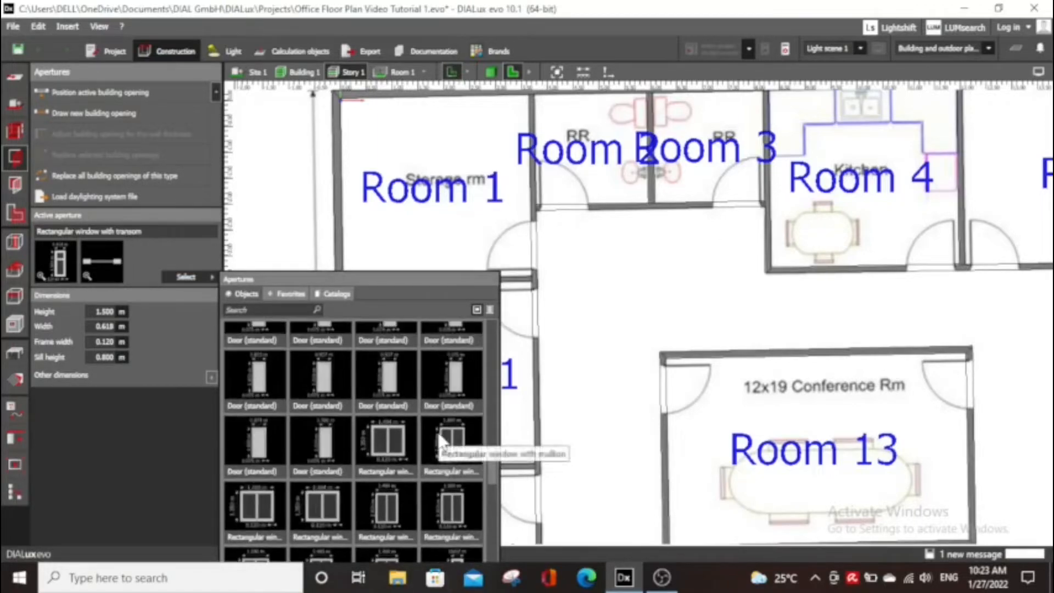
pyautogui.scroll(6, 438, 433)
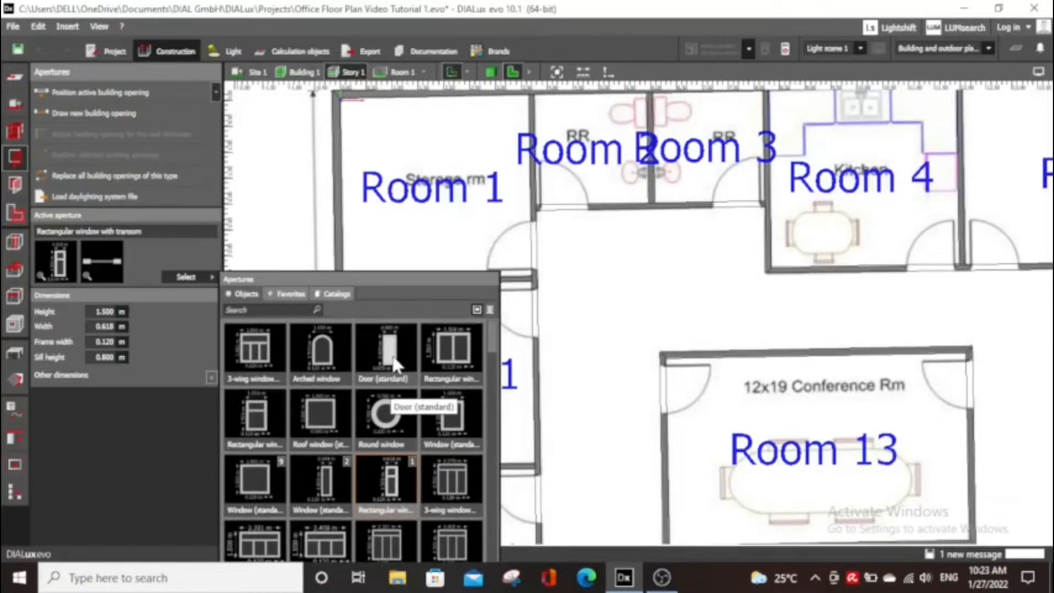
pyautogui.click(394, 362)
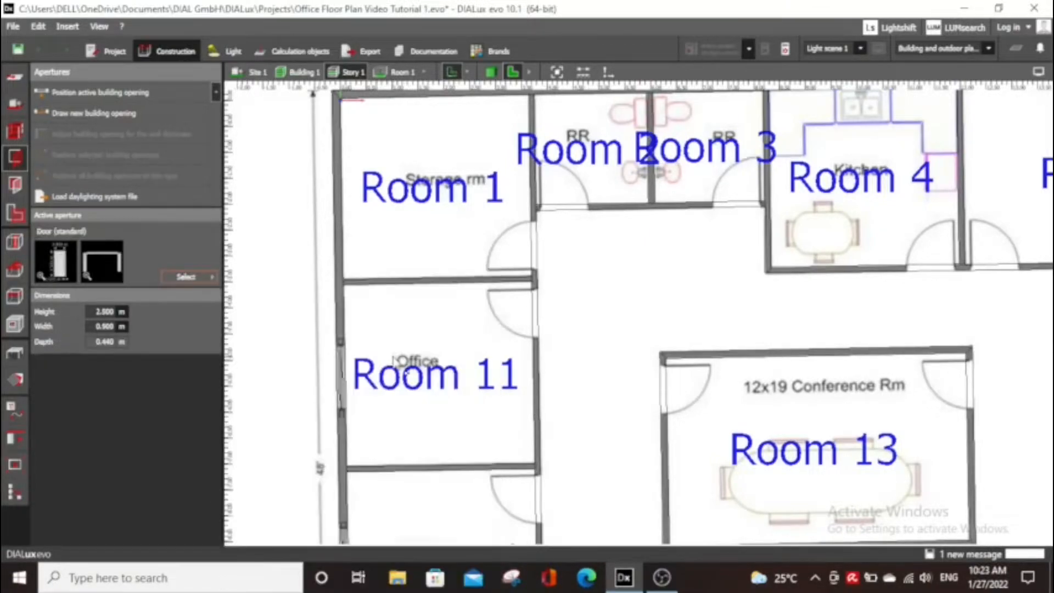
# Place the standard door in Room 1's inner wall and move it to align with the drawn door opening
pyautogui.click(101, 95)
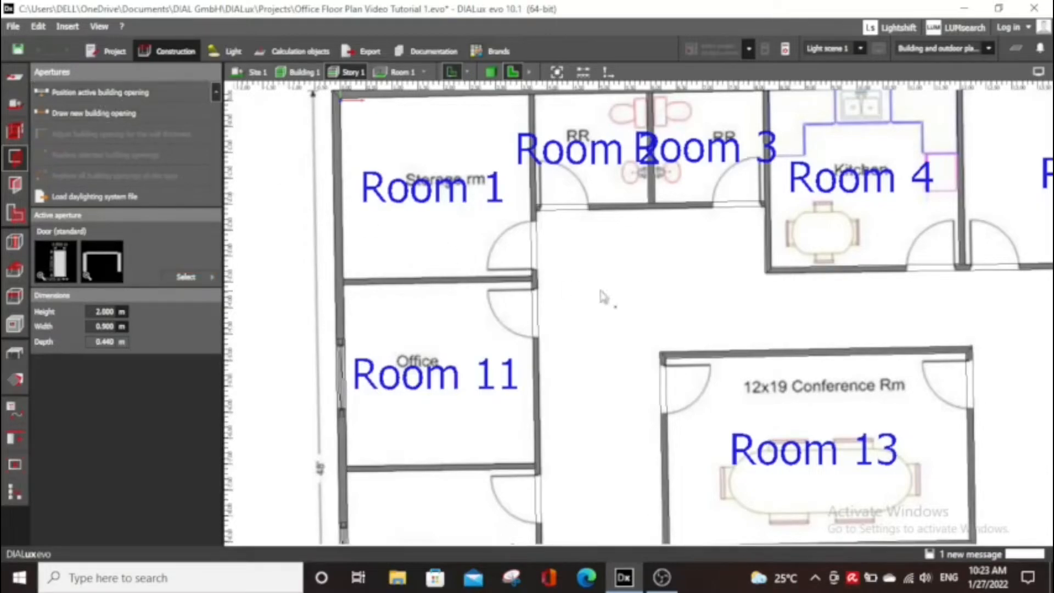
pyautogui.click(534, 250)
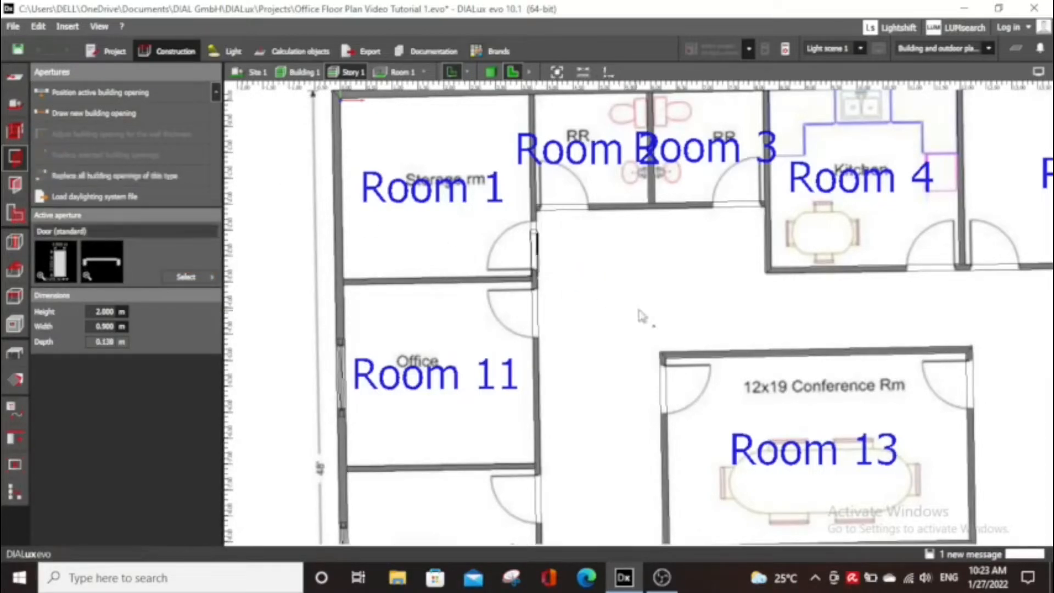
pyautogui.scroll(2, 599, 289)
pyautogui.scroll(1, 494, 200)
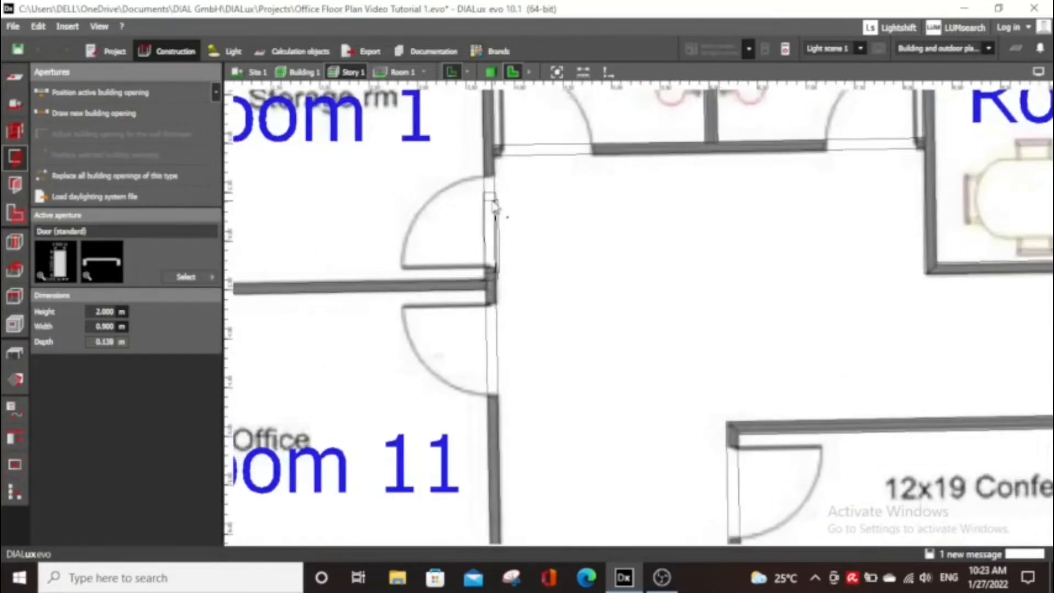
pyautogui.rightClick(499, 204)
pyautogui.click(520, 212)
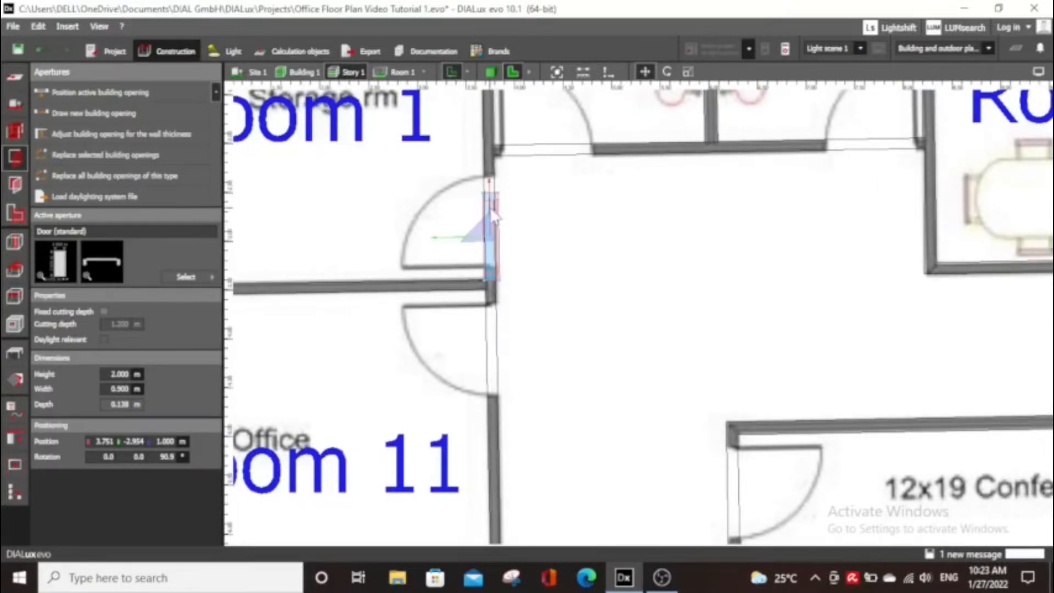
pyautogui.moveTo(490, 211)
pyautogui.mouseDown()
pyautogui.moveTo(487, 196)
pyautogui.moveTo(493, 209)
pyautogui.mouseUp()
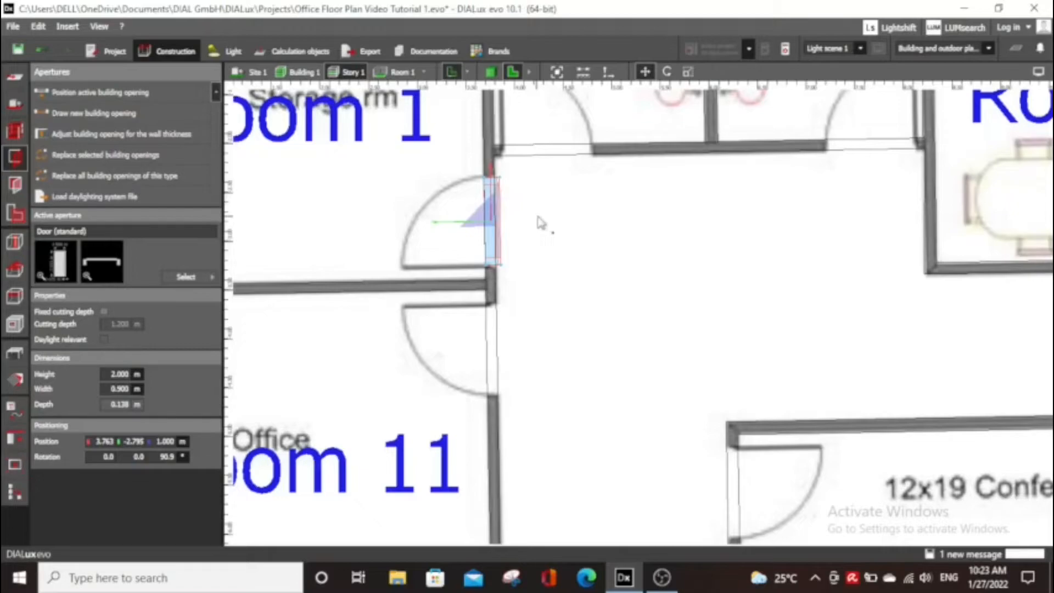
# Rotate Room 1's door by 180° to -89.1° so that it faces the opposite side of the wall
pyautogui.rightClick(494, 238)
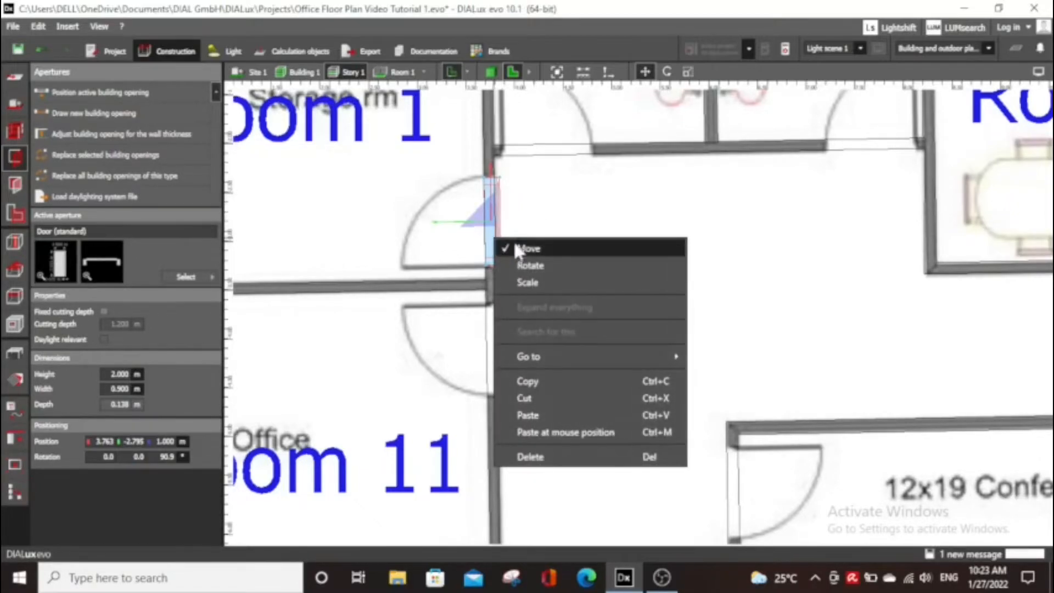
pyautogui.click(544, 265)
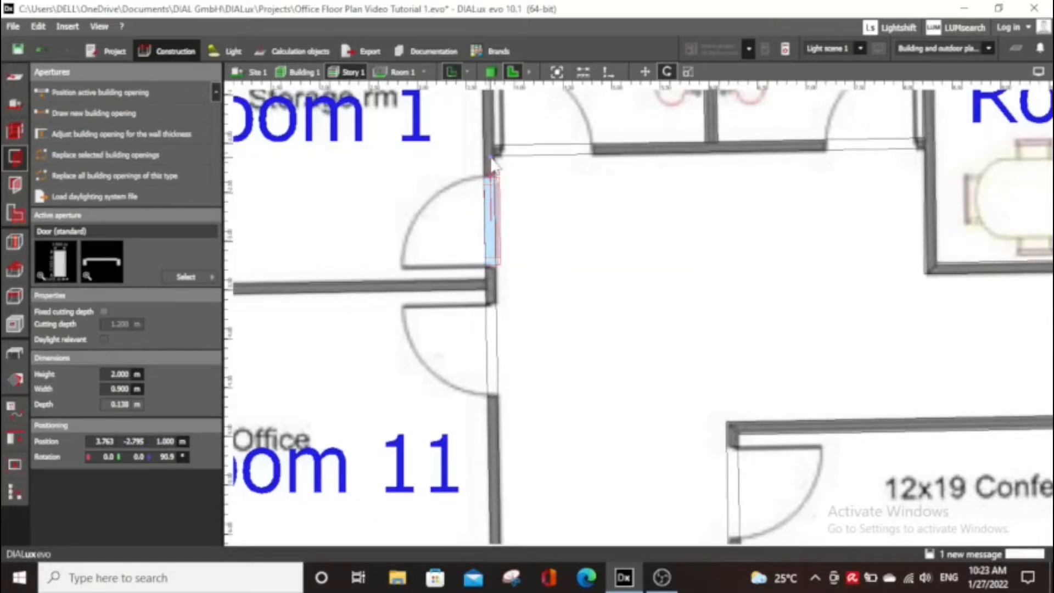
pyautogui.moveTo(491, 158); pyautogui.dragTo(494, 281)
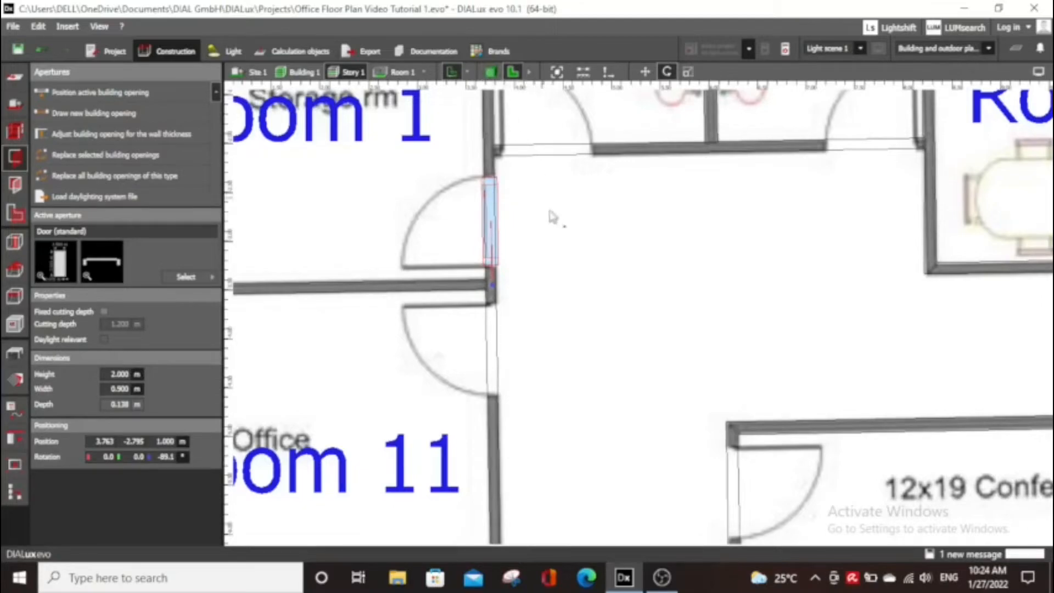
pyautogui.click(551, 176)
# Inspect the Room 1 door up close in the 3D view
pyautogui.click(490, 73)
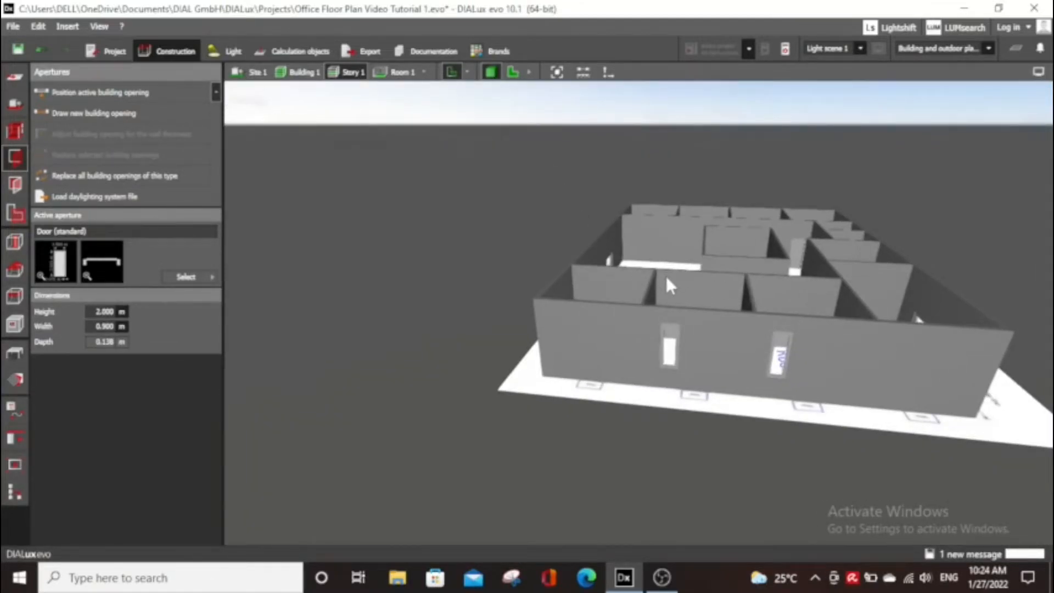
pyautogui.scroll(-6, 665, 275)
pyautogui.scroll(-6, 844, 263)
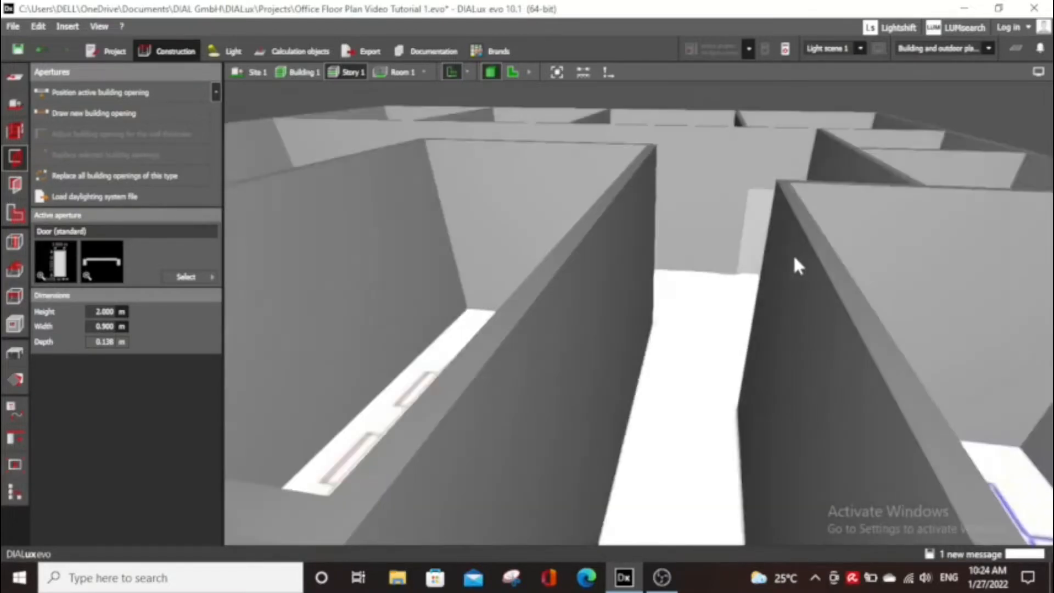
pyautogui.scroll(-4, 808, 272)
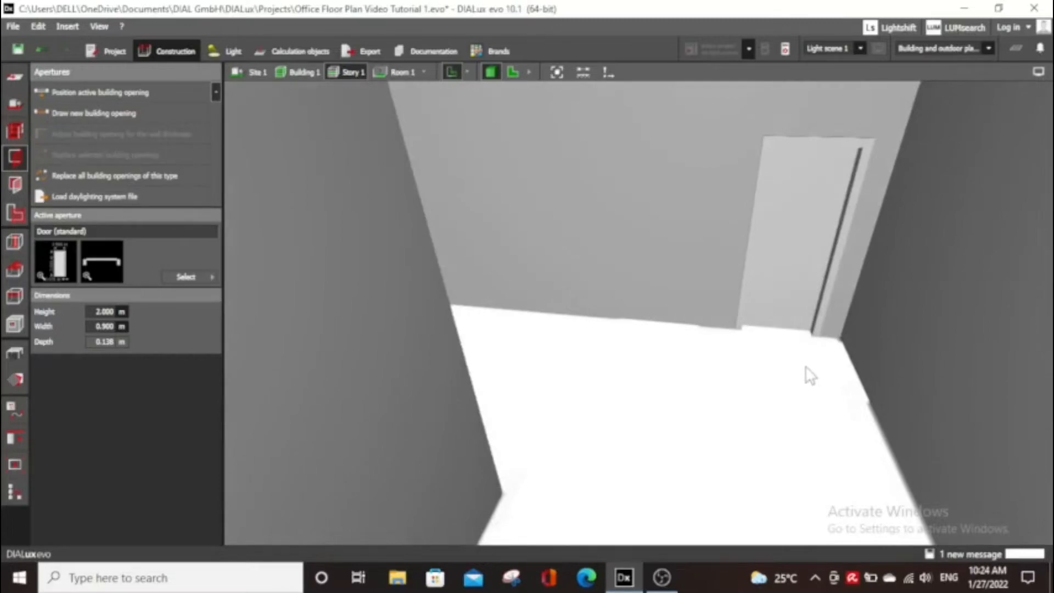
pyautogui.scroll(1, 799, 414)
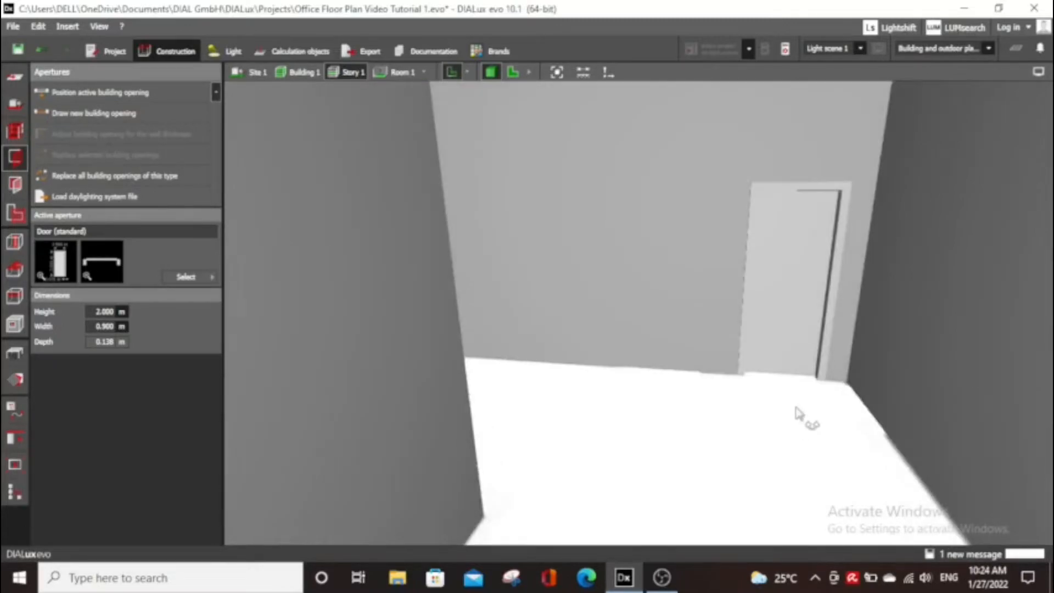
# Copy Room 1's door down the same inner wall into the door opening of Room 11
pyautogui.click(513, 72)
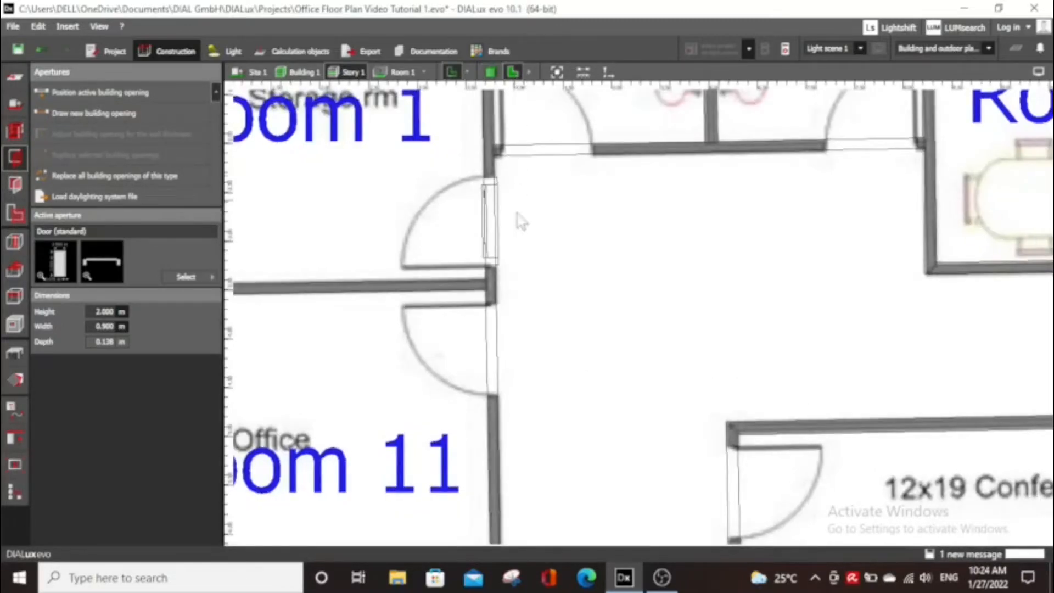
pyautogui.scroll(2, 520, 269)
pyautogui.click(509, 255)
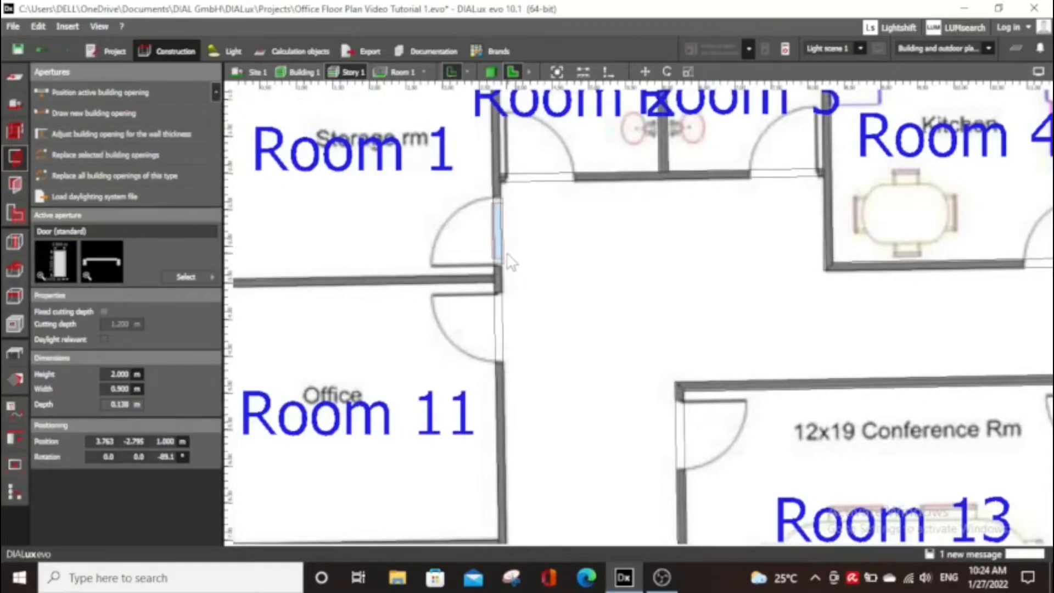
pyautogui.click(520, 296)
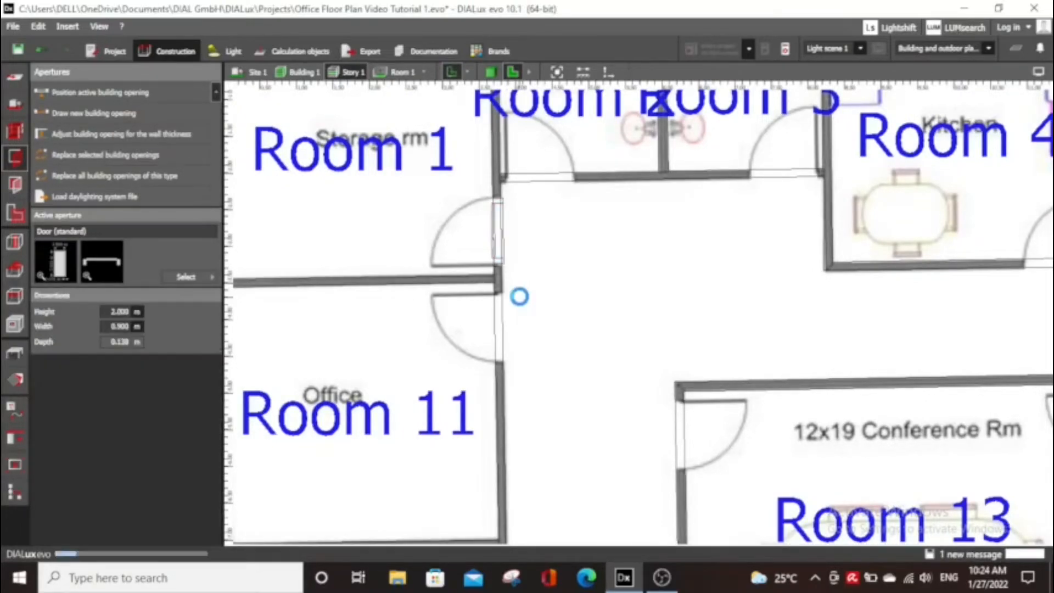
pyautogui.click(503, 241)
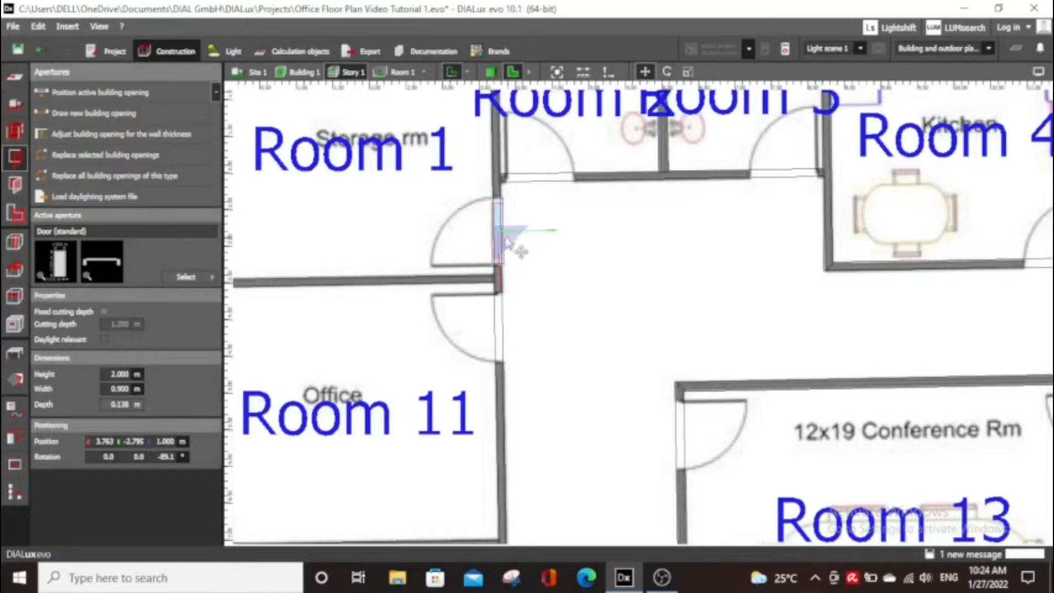
pyautogui.moveTo(500, 237); pyautogui.dragTo(503, 334)
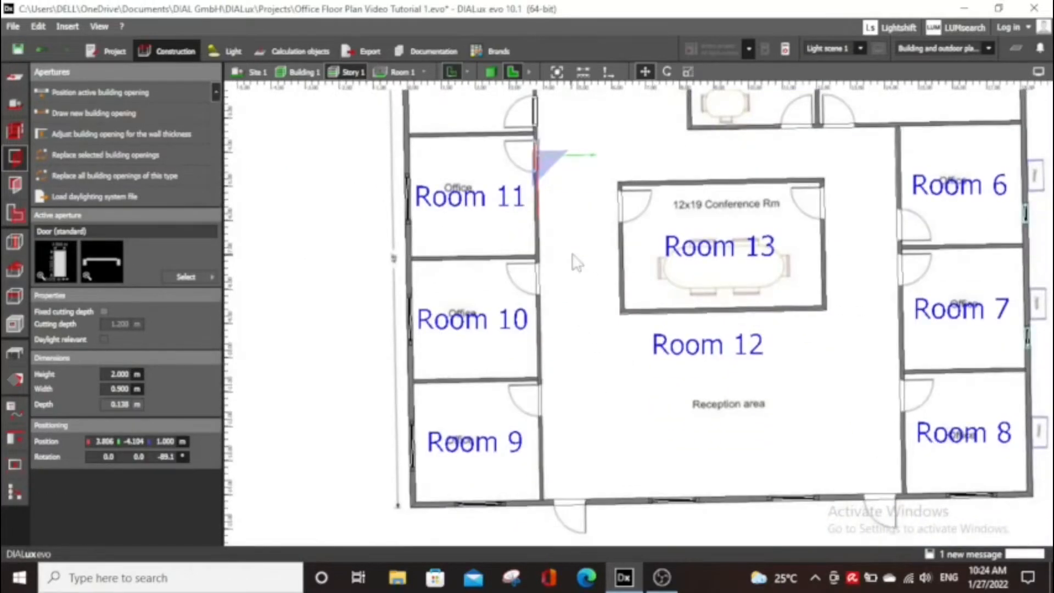
# Copy the door further along the inner wall into the door openings of Room 10 and Room 9
pyautogui.click(572, 256)
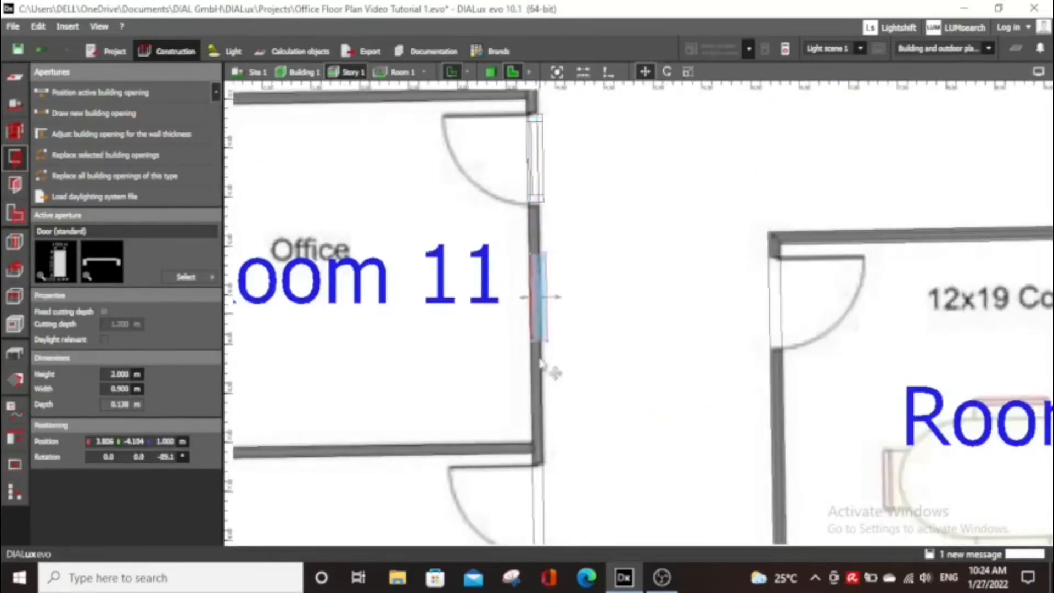
pyautogui.moveTo(540, 361); pyautogui.dragTo(542, 469)
pyautogui.moveTo(651, 502); pyautogui.dragTo(651, 369, button='middle')
pyautogui.moveTo(539, 338); pyautogui.dragTo(545, 405)
pyautogui.moveTo(665, 519); pyautogui.dragTo(665, 260, button='middle')
pyautogui.scroll(-3, 665, 264)
pyautogui.scroll(-3, 732, 497)
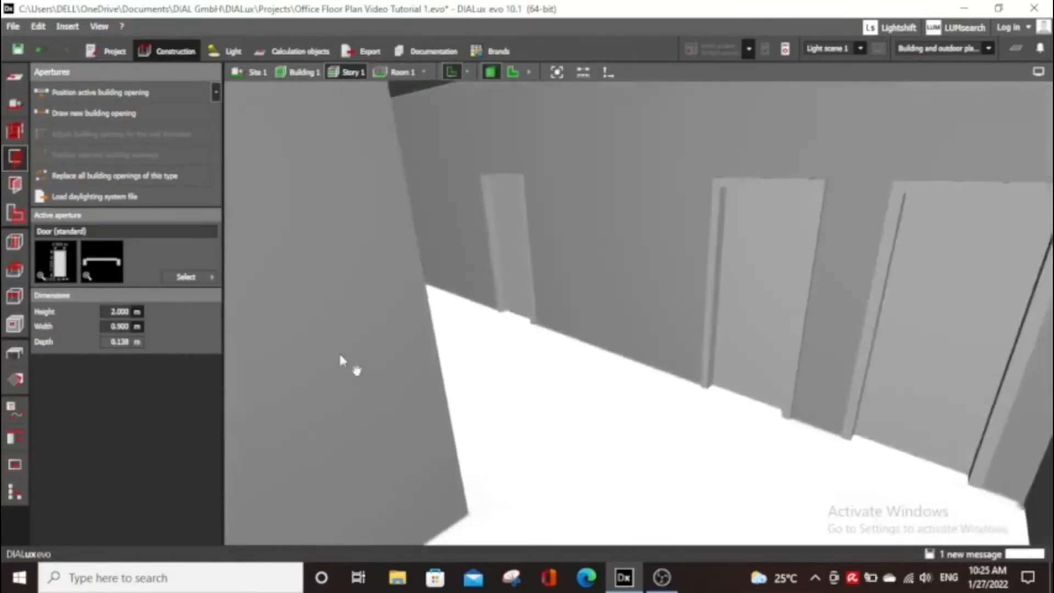
pyautogui.moveTo(340, 355); pyautogui.dragTo(893, 336, button='middle')
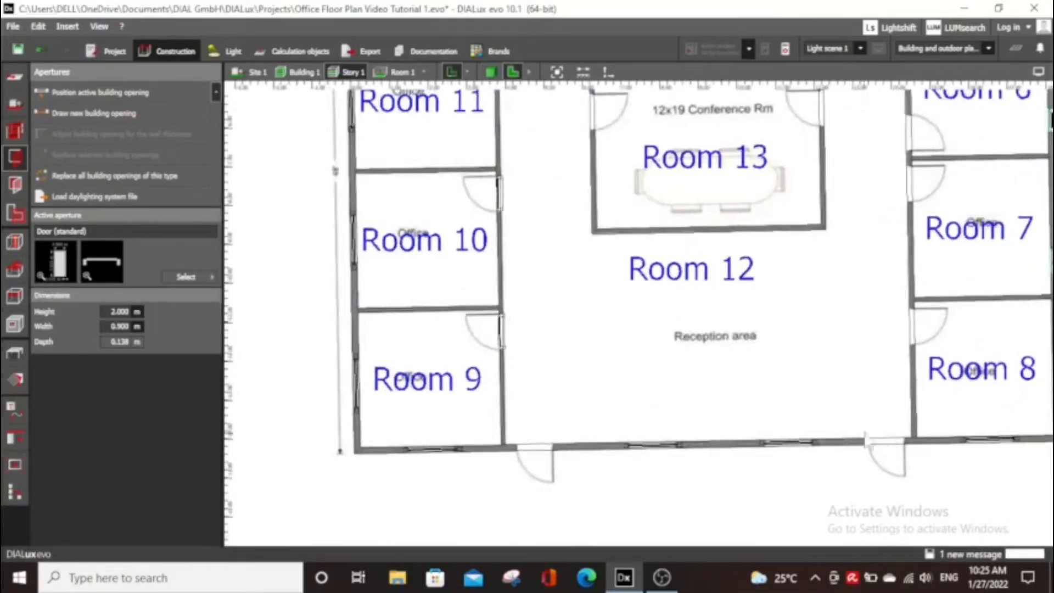
# Place the standard door in Room 12's outer wall opening next to Room 9
pyautogui.scroll(5, 483, 442)
pyautogui.scroll(-5, 505, 453)
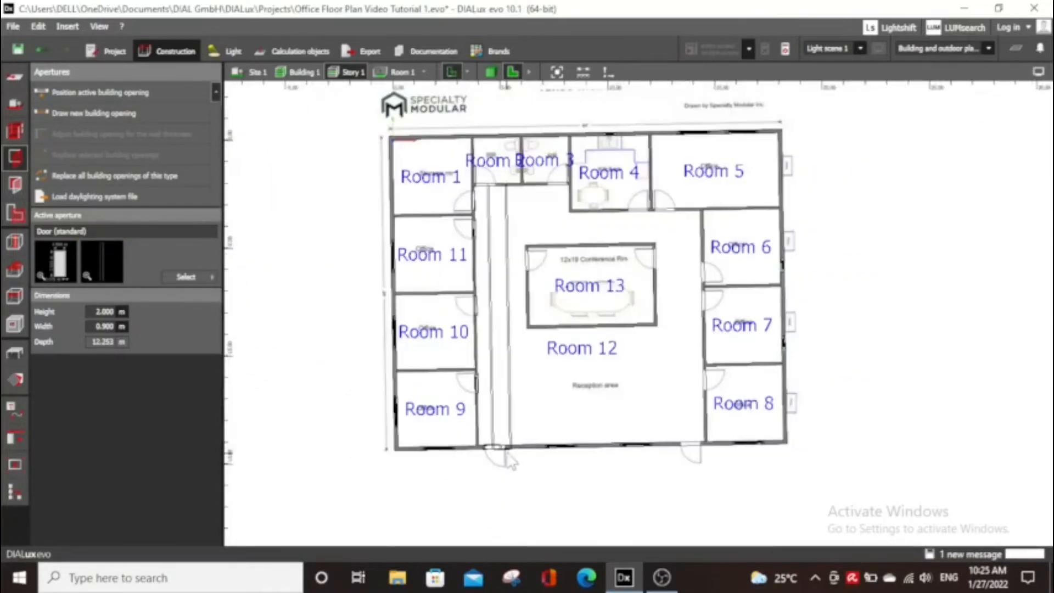
pyautogui.scroll(6, 499, 447)
pyautogui.click(469, 438)
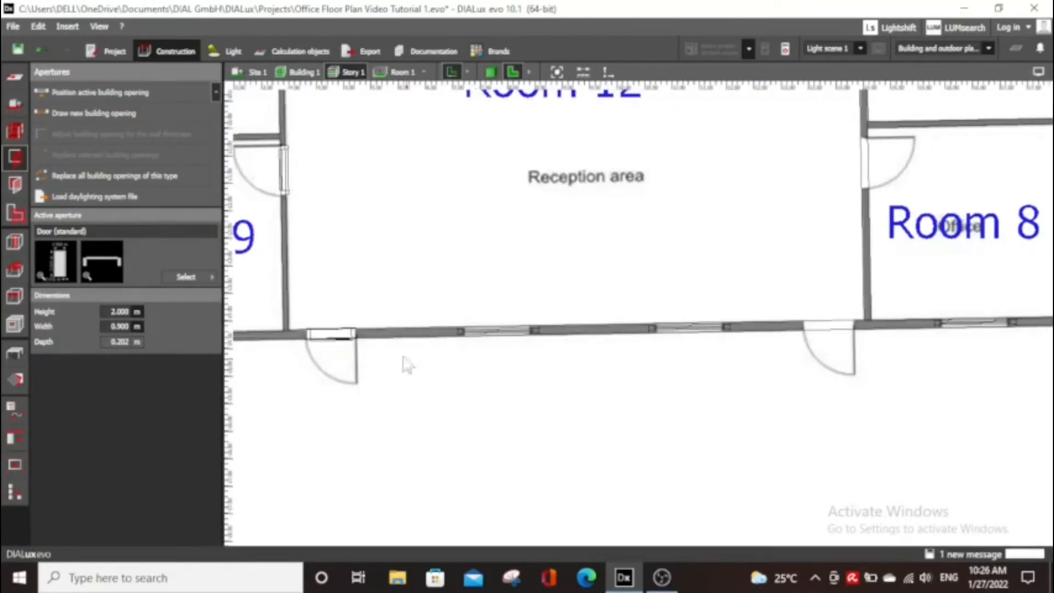
# Fit the standard door in Room 12's outer wall opening next to Room 8, with its rotation at 1.0°
pyautogui.rightClick(829, 323)
pyautogui.click(871, 334)
pyautogui.moveTo(829, 324); pyautogui.dragTo(830, 328)
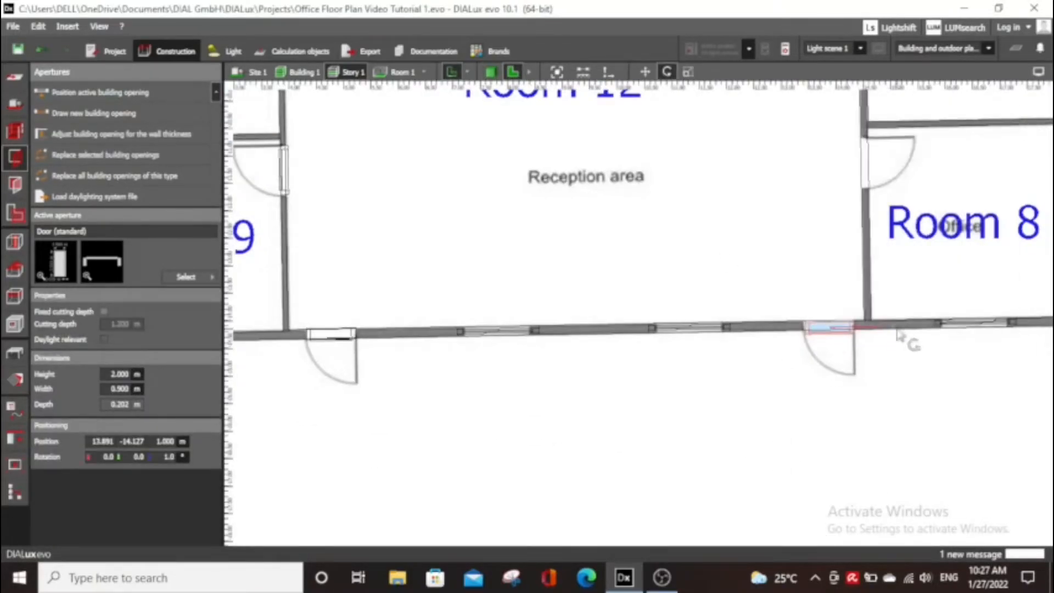
# Align the standard door with Room 7's drawn opening and fit a matching one in Room 6's opening
pyautogui.scroll(3, 867, 324)
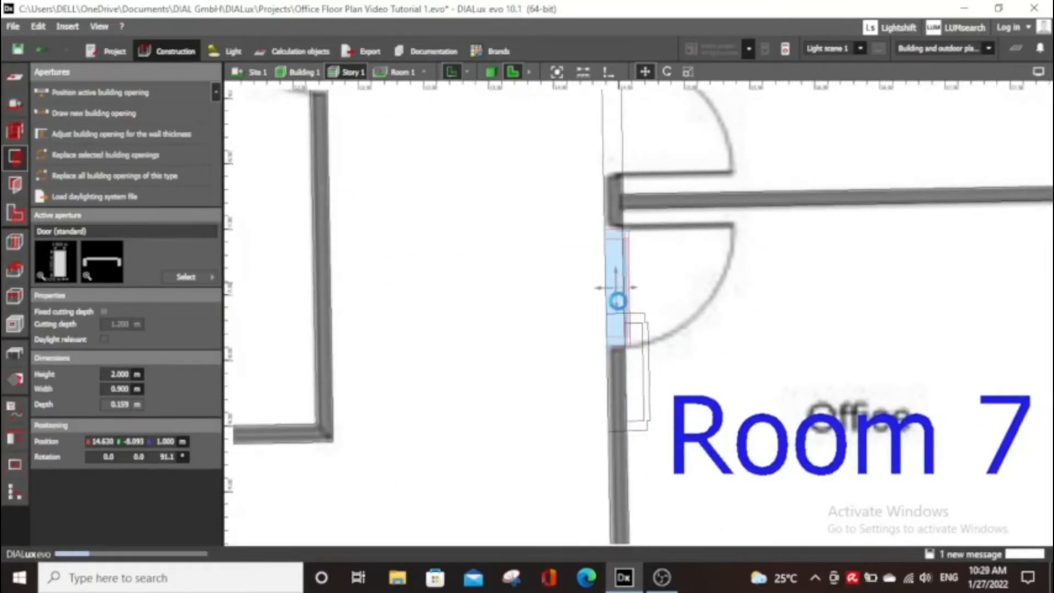
pyautogui.click(689, 310)
pyautogui.moveTo(690, 311); pyautogui.dragTo(689, 367, button='middle')
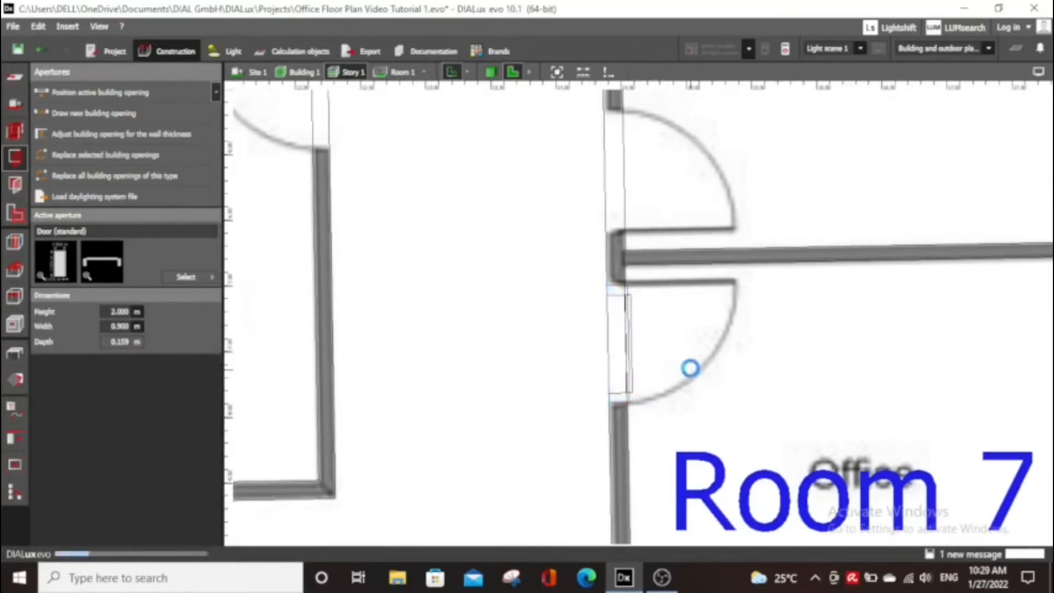
pyautogui.scroll(-2, 689, 367)
pyautogui.click(630, 392)
pyautogui.scroll(-2, 630, 392)
pyautogui.click(661, 301)
pyautogui.scroll(-2, 739, 282)
pyautogui.click(491, 71)
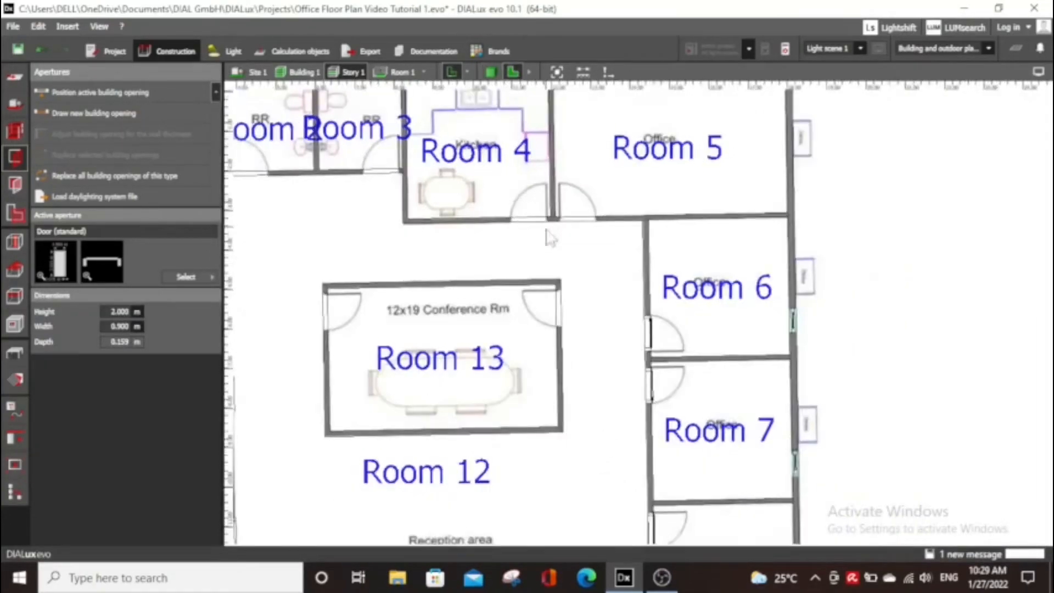
# Place the standard door in Room 5's wall and align it with the drawn door opening
pyautogui.scroll(3, 448, 185)
pyautogui.scroll(2, 724, 260)
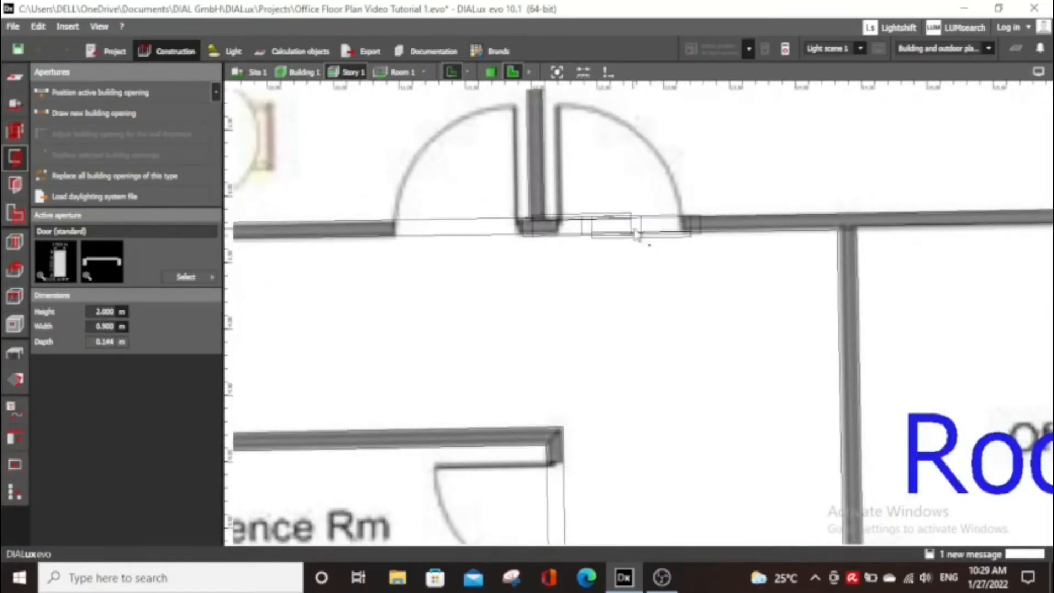
pyautogui.click(657, 235)
pyautogui.scroll(1, 612, 241)
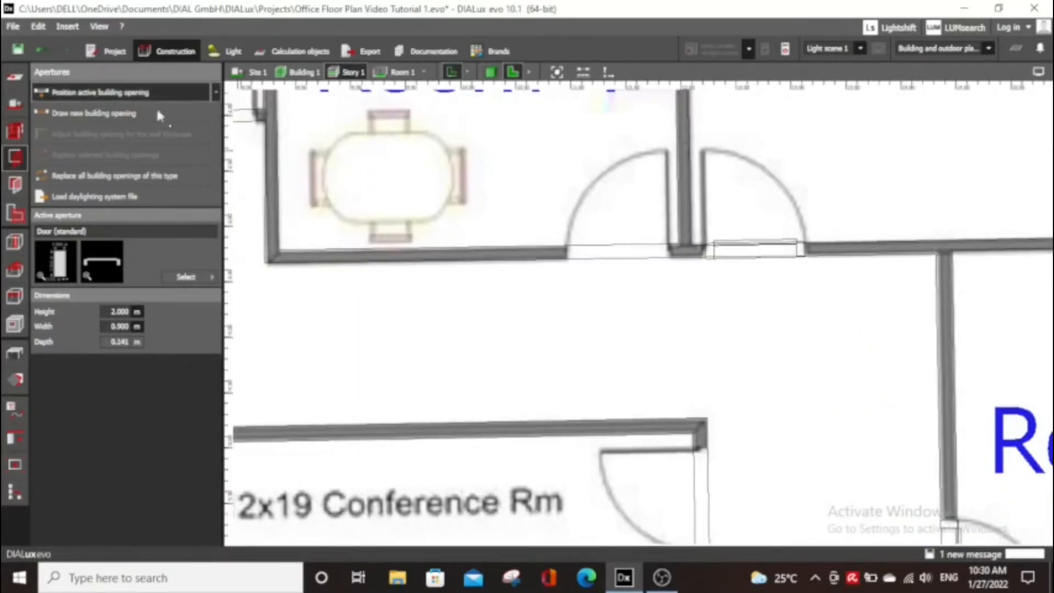
# Place the standard door in Room 4's wall and shift it to fit the drawn door opening
pyautogui.click(618, 252)
pyautogui.scroll(3, 699, 293)
pyautogui.click(560, 229)
pyautogui.moveTo(553, 229); pyautogui.dragTo(561, 230)
# Fit standard doors in the drawn door openings of Room 3 and Room 2
pyautogui.scroll(-6, 624, 330)
pyautogui.scroll(2, 395, 220)
pyautogui.click(605, 233)
pyautogui.scroll(3, 609, 247)
pyautogui.rightClick(597, 196)
pyautogui.click(613, 205)
pyautogui.scroll(-3, 611, 265)
pyautogui.click(696, 360)
pyautogui.scroll(1, 615, 335)
pyautogui.click(496, 77)
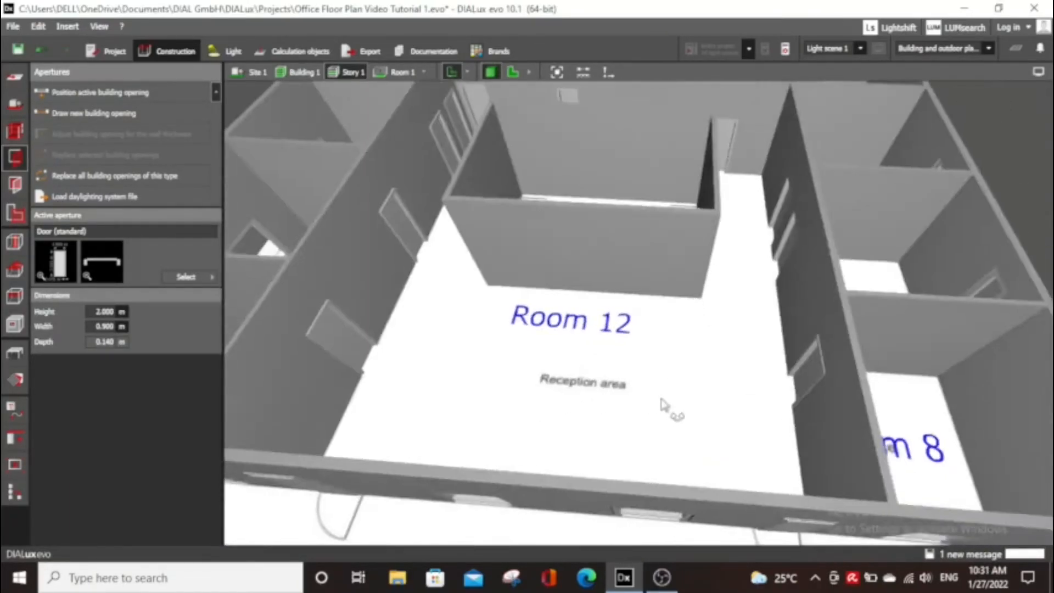
# Place the standard door in Room 13's opening on the wall facing Room 11
pyautogui.click(513, 72)
pyautogui.scroll(4, 678, 407)
pyautogui.click(100, 92)
pyautogui.click(586, 276)
pyautogui.scroll(2, 652, 305)
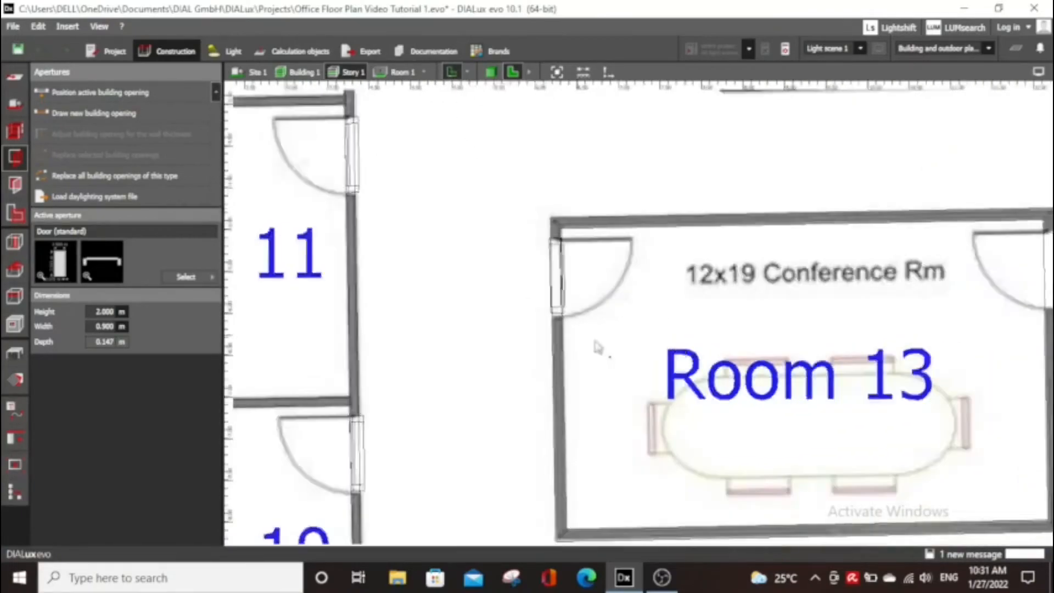
# Fit the standard door in Room 13's other opening, on the wall facing Room 6
pyautogui.scroll(-4, 575, 331)
pyautogui.scroll(3, 769, 329)
pyautogui.click(491, 74)
pyautogui.moveTo(675, 330); pyautogui.dragTo(576, 388, button='right')
pyautogui.click(513, 72)
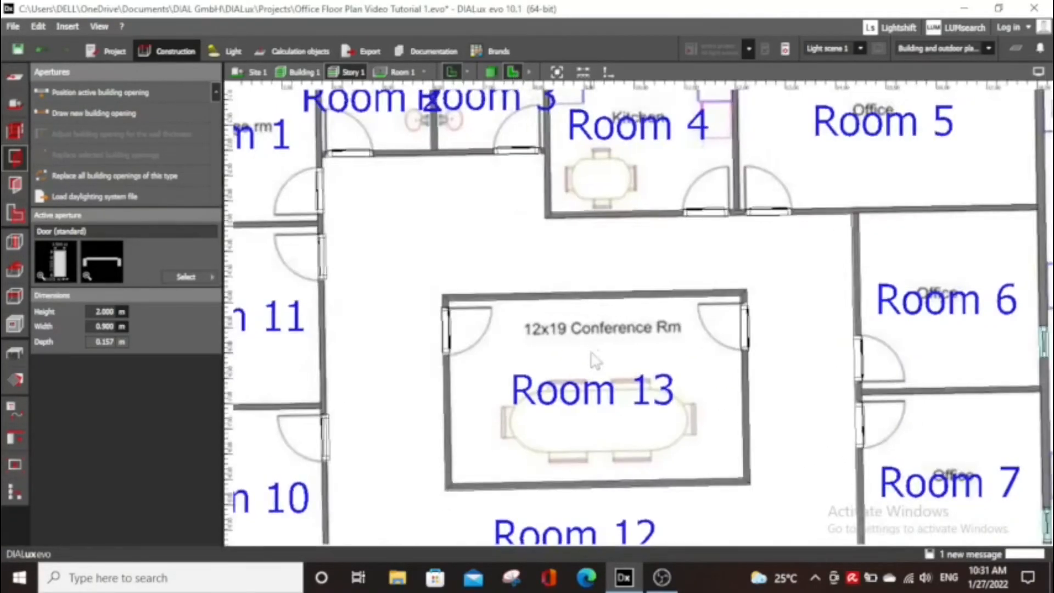
pyautogui.scroll(3, 785, 329)
pyautogui.rightClick(717, 334)
pyautogui.click(765, 137)
# Inspect the placed doors from above in the 3D view, including those along the office walls
pyautogui.click(491, 72)
pyautogui.click(737, 408)
pyautogui.moveTo(737, 408); pyautogui.dragTo(623, 379, button='right')
pyautogui.scroll(-5, 623, 380)
pyautogui.moveTo(535, 437); pyautogui.dragTo(674, 373, button='right')
pyautogui.moveTo(482, 288); pyautogui.dragTo(597, 231, button='right')
pyautogui.scroll(5, 589, 225)
pyautogui.moveTo(580, 262); pyautogui.dragTo(517, 391, button='middle')
pyautogui.moveTo(539, 445); pyautogui.dragTo(492, 348, button='right')
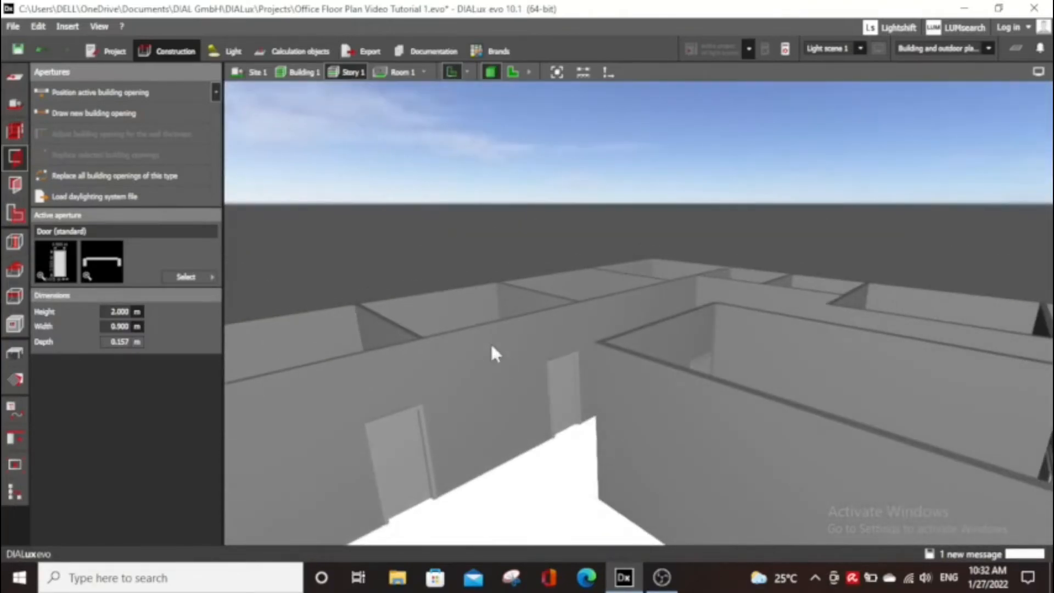
pyautogui.moveTo(546, 400); pyautogui.dragTo(799, 464, button='middle')
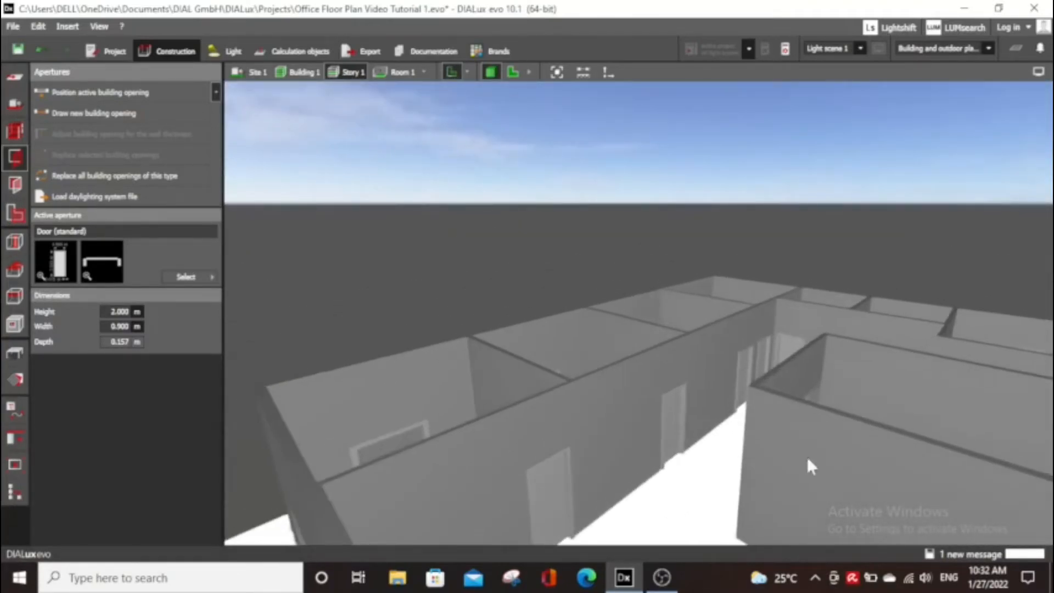
pyautogui.moveTo(708, 476); pyautogui.dragTo(679, 470, button='right')
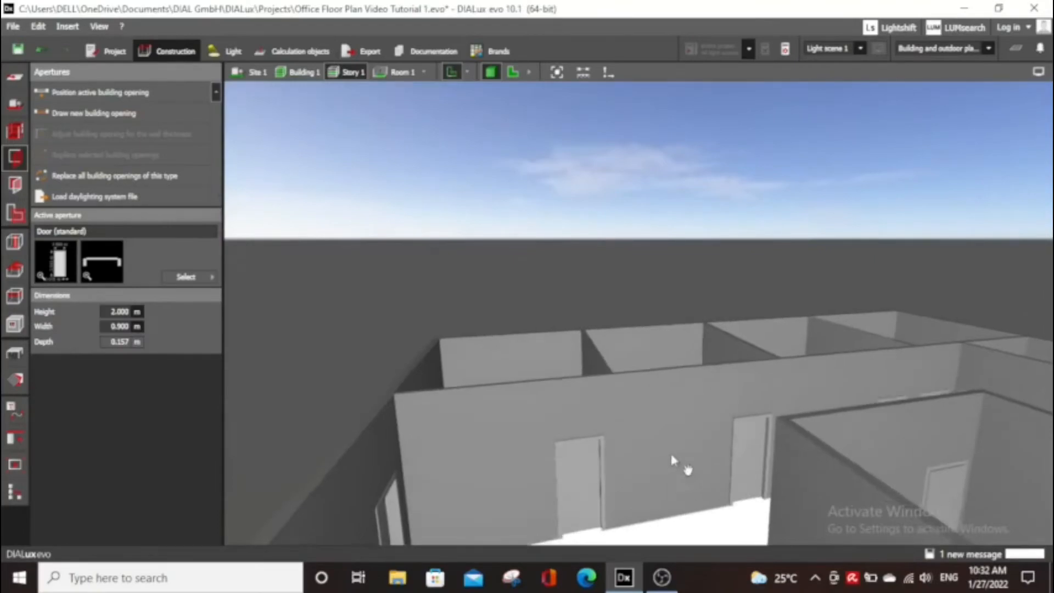
# Examine the doors and windows around the reception area from inside in 3D
pyautogui.scroll(6, 673, 462)
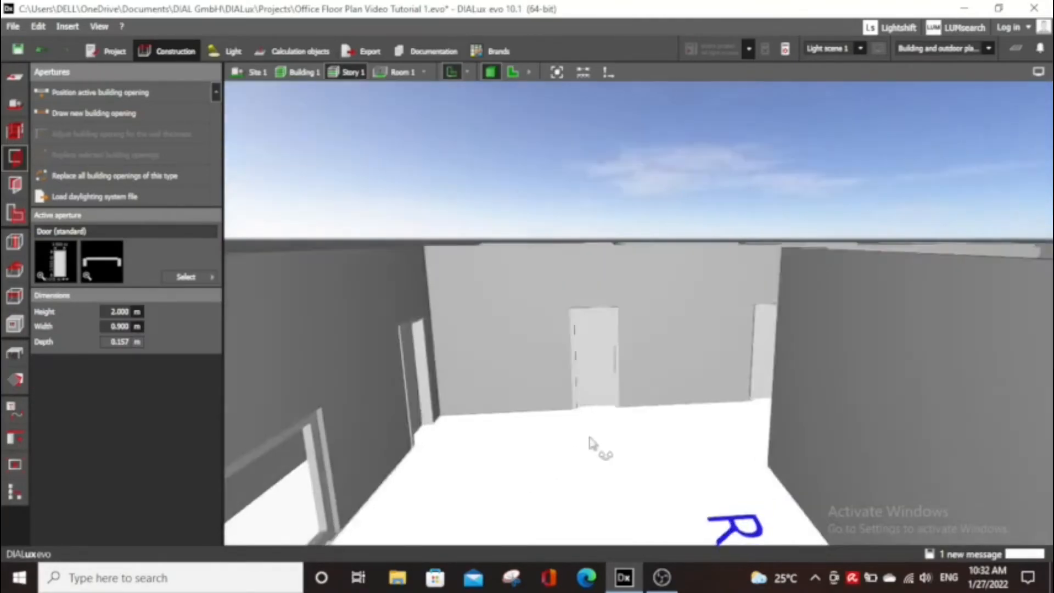
pyautogui.scroll(-5, 593, 444)
pyautogui.scroll(3, 554, 417)
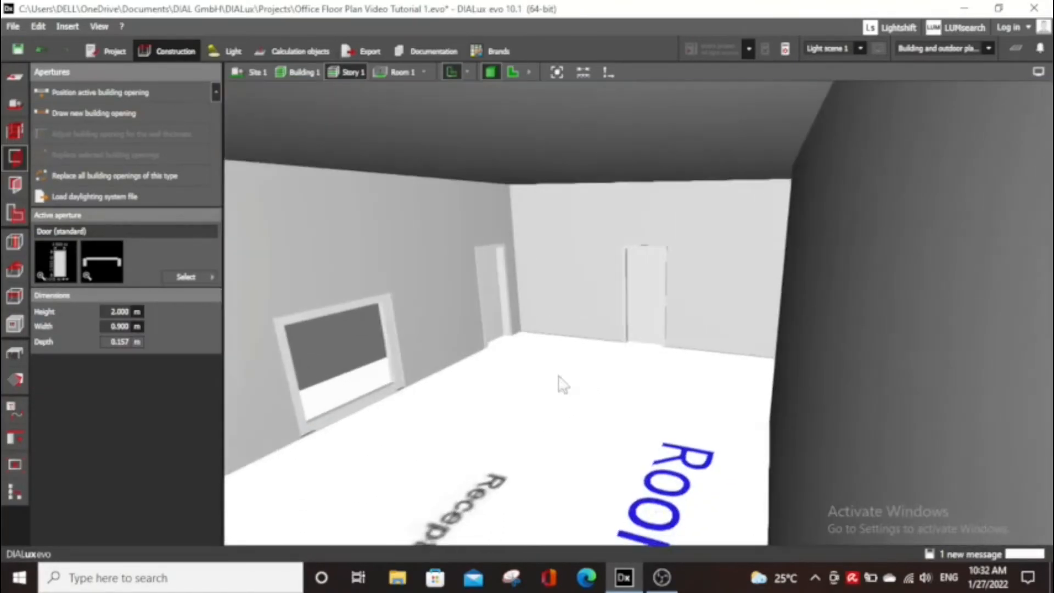
pyautogui.moveTo(551, 415); pyautogui.dragTo(575, 300, button='middle')
pyautogui.moveTo(579, 365); pyautogui.dragTo(625, 398)
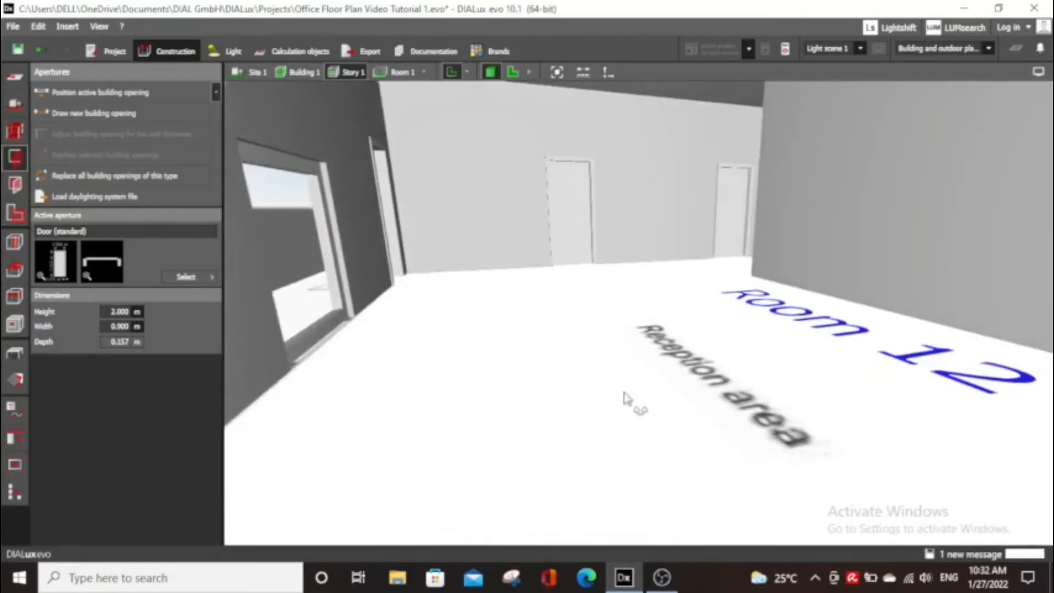
pyautogui.scroll(1, 597, 299)
pyautogui.moveTo(596, 298); pyautogui.dragTo(600, 398, button='middle')
pyautogui.scroll(2, 591, 300)
pyautogui.scroll(4, 609, 395)
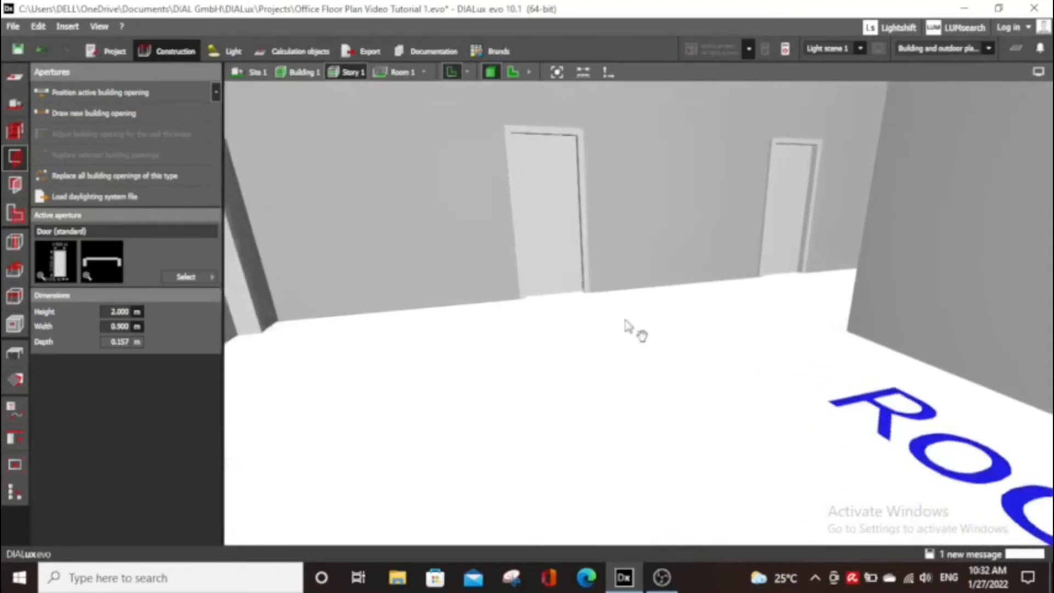
# Walk through the corridor beside Room 13 in 3D and check the doors along the office wall and at its end
pyautogui.moveTo(794, 387); pyautogui.dragTo(940, 336, button='right')
pyautogui.moveTo(940, 336); pyautogui.dragTo(1040, 367, button='middle')
pyautogui.moveTo(827, 357); pyautogui.dragTo(1032, 372, button='right')
pyautogui.moveTo(792, 357); pyautogui.dragTo(859, 355, button='right')
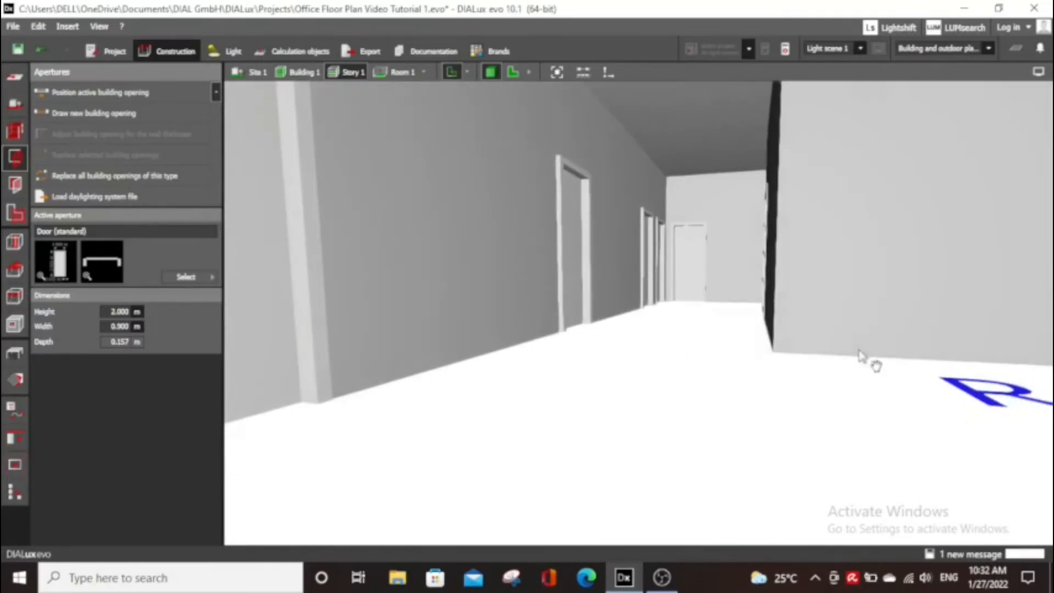
pyautogui.moveTo(622, 373); pyautogui.dragTo(1028, 373, button='right')
pyautogui.scroll(1, 379, 346)
pyautogui.scroll(2, 352, 346)
pyautogui.moveTo(353, 346); pyautogui.dragTo(488, 398, button='middle')
pyautogui.scroll(2, 389, 342)
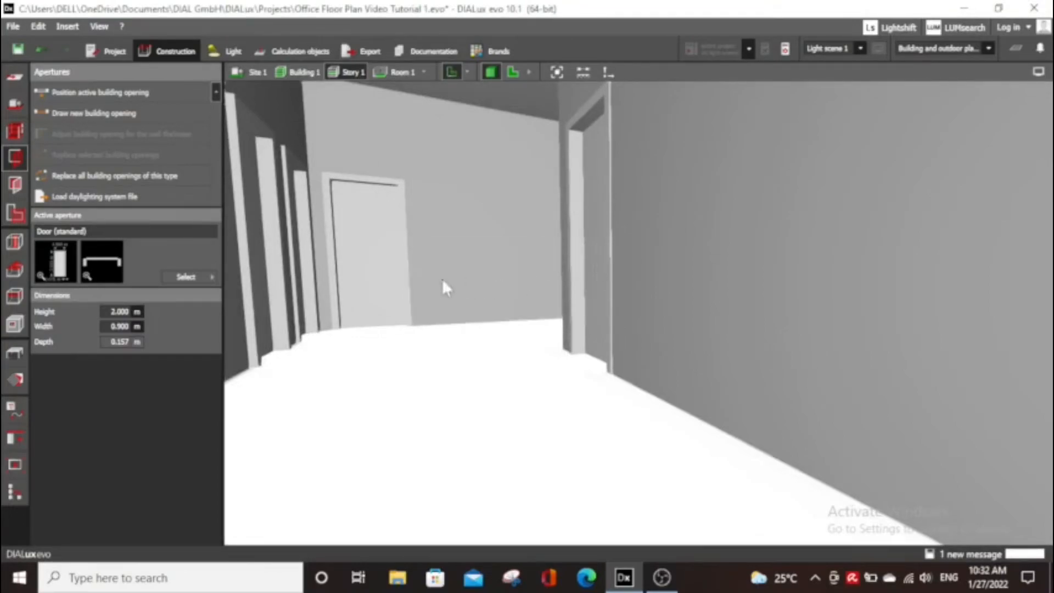
pyautogui.moveTo(378, 346); pyautogui.dragTo(494, 378, button='middle')
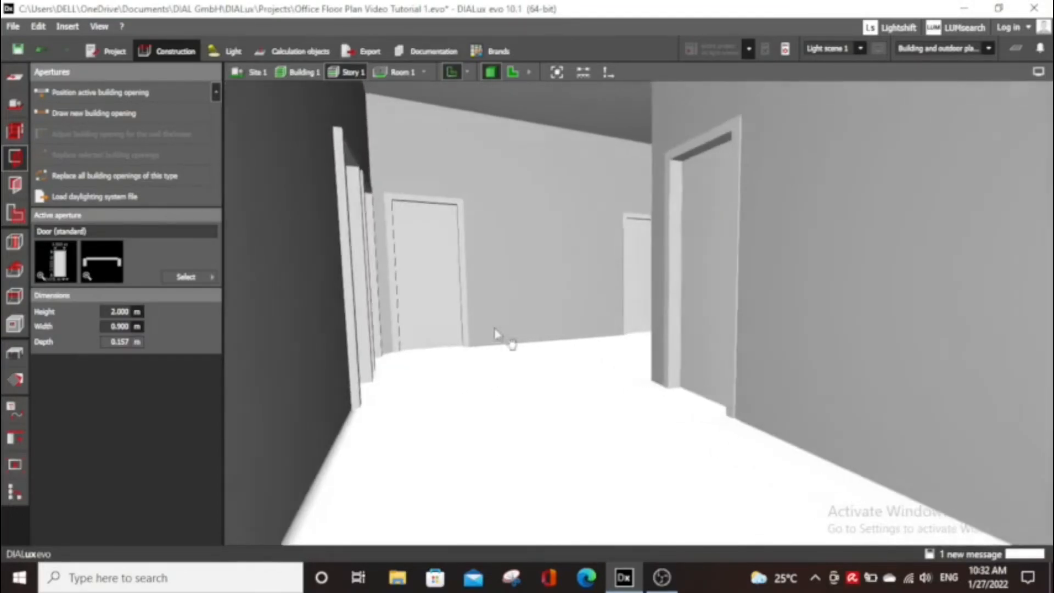
pyautogui.scroll(3, 495, 324)
pyautogui.scroll(1, 496, 343)
# Check the doors around the kitchen corner and along the Room 4 and Room 5 wall in 3D
pyautogui.moveTo(500, 355); pyautogui.dragTo(899, 339, button='right')
pyautogui.moveTo(743, 418); pyautogui.dragTo(790, 422, button='right')
pyautogui.moveTo(652, 441); pyautogui.dragTo(716, 463, button='right')
pyautogui.moveTo(715, 463); pyautogui.dragTo(484, 443, button='middle')
pyautogui.moveTo(535, 412); pyautogui.dragTo(782, 415, button='middle')
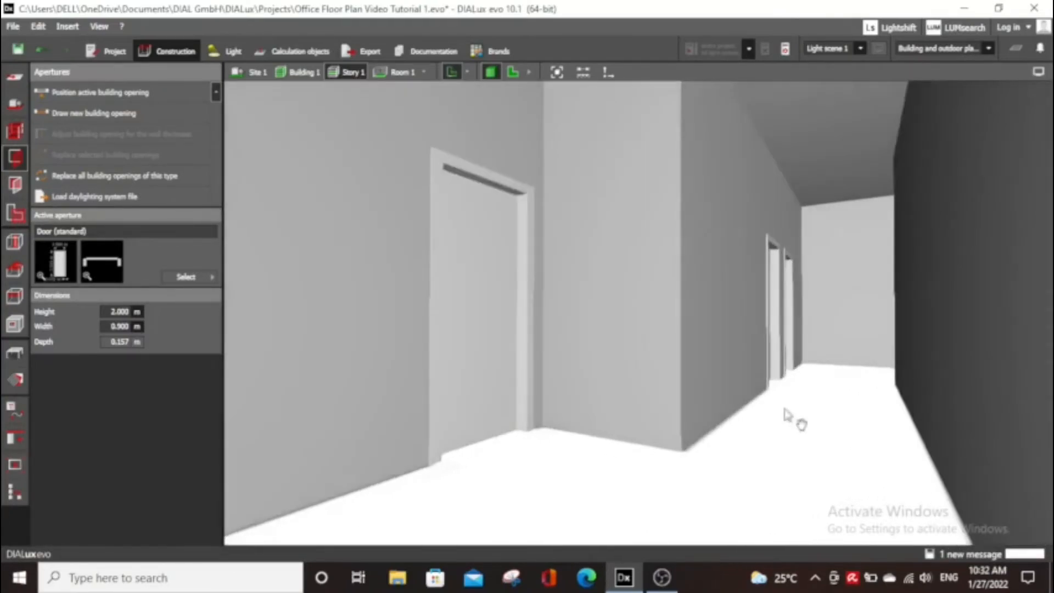
pyautogui.scroll(5, 860, 402)
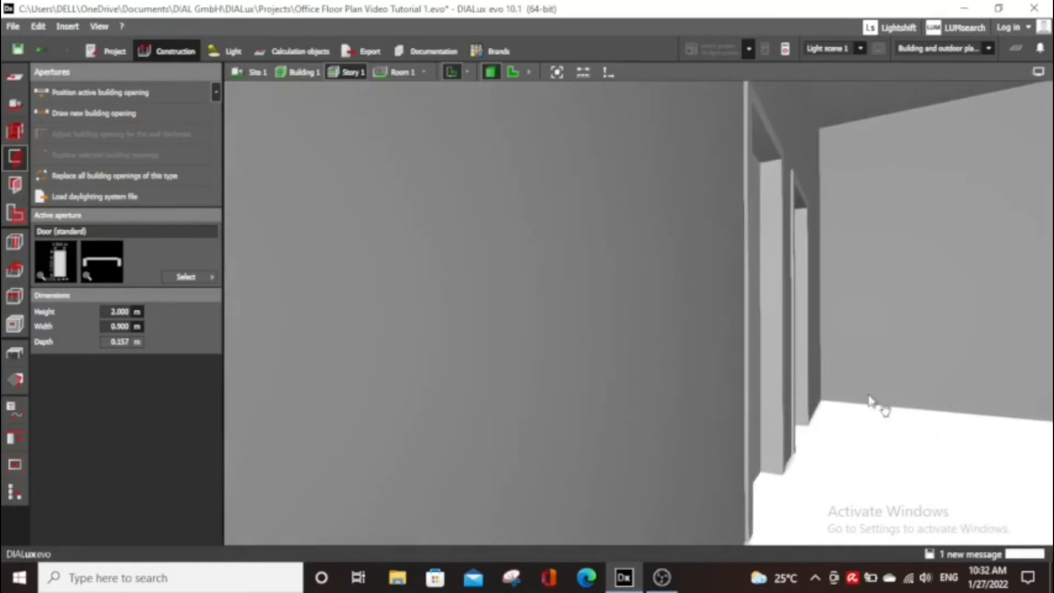
pyautogui.moveTo(869, 402); pyautogui.dragTo(839, 401, button='middle')
pyautogui.moveTo(540, 400); pyautogui.dragTo(620, 400, button='middle')
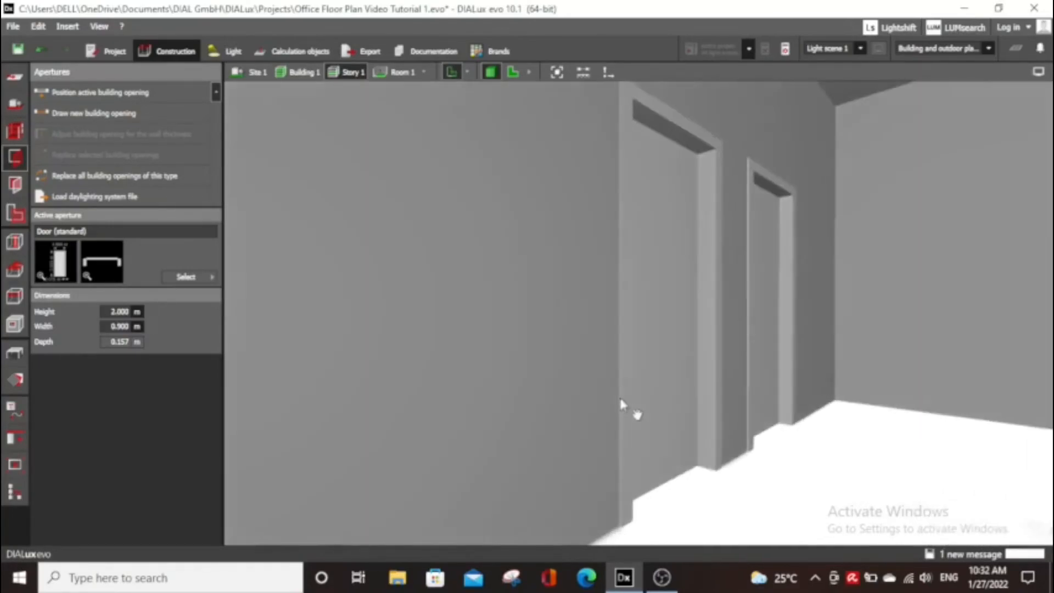
pyautogui.scroll(5, 651, 395)
pyautogui.scroll(2, 868, 412)
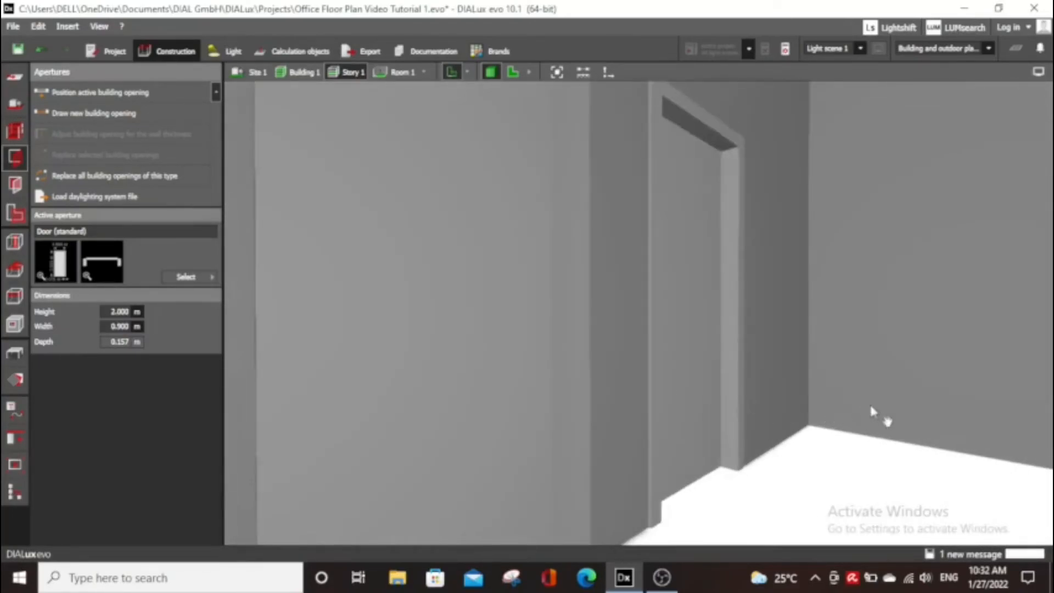
# Examine the doors along the Room 6 to Room 8 wall, looking towards the building's outer entrance in 3D
pyautogui.moveTo(890, 409); pyautogui.dragTo(952, 380, button='right')
pyautogui.moveTo(815, 422); pyautogui.dragTo(969, 486, button='right')
pyautogui.scroll(3, 964, 468)
pyautogui.scroll(2, 1021, 445)
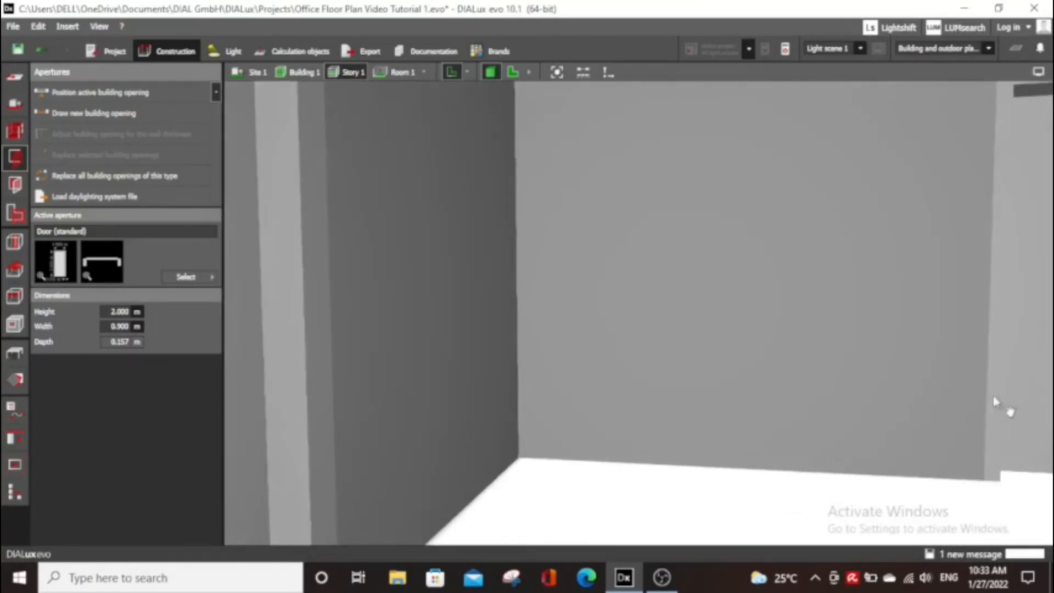
pyautogui.moveTo(719, 287); pyautogui.dragTo(997, 301, button='right')
pyautogui.scroll(1, 994, 297)
pyautogui.moveTo(715, 277); pyautogui.dragTo(1008, 283, button='right')
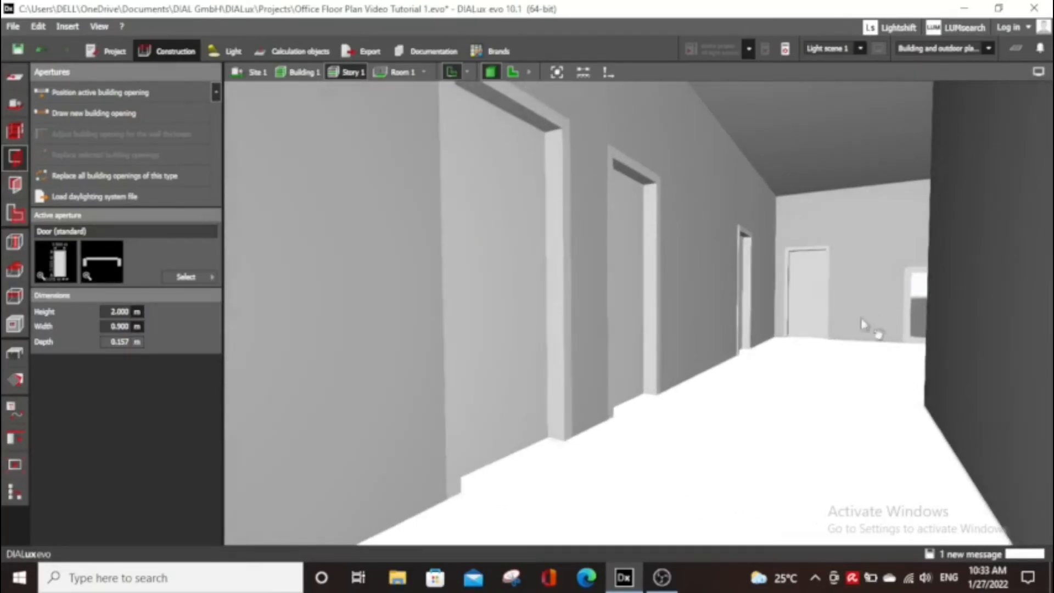
# Examine the last office door and the door beside the window at the corridor's end in 3D
pyautogui.scroll(4, 856, 329)
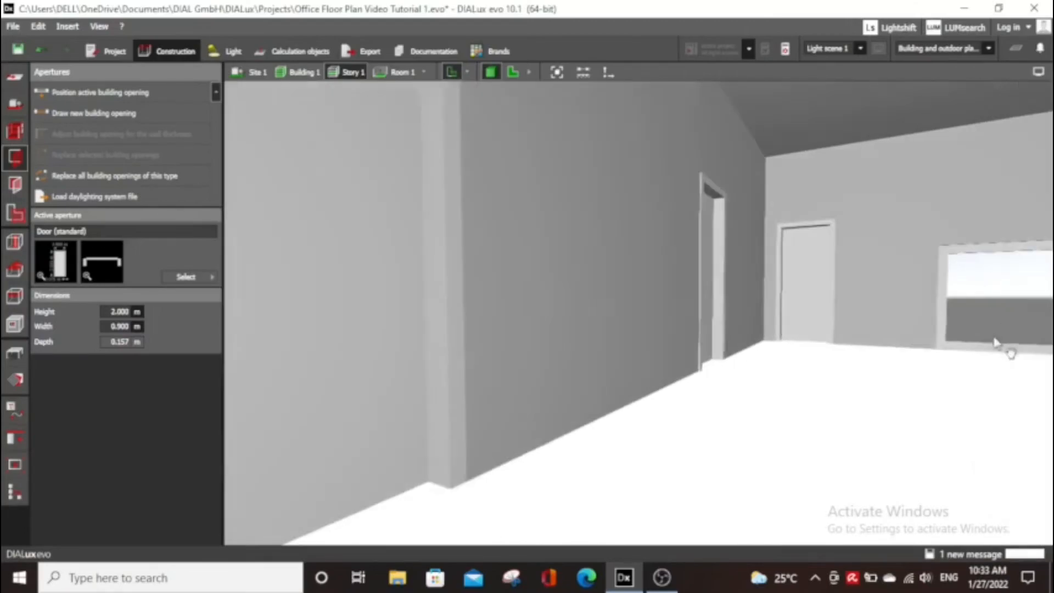
pyautogui.scroll(2, 951, 359)
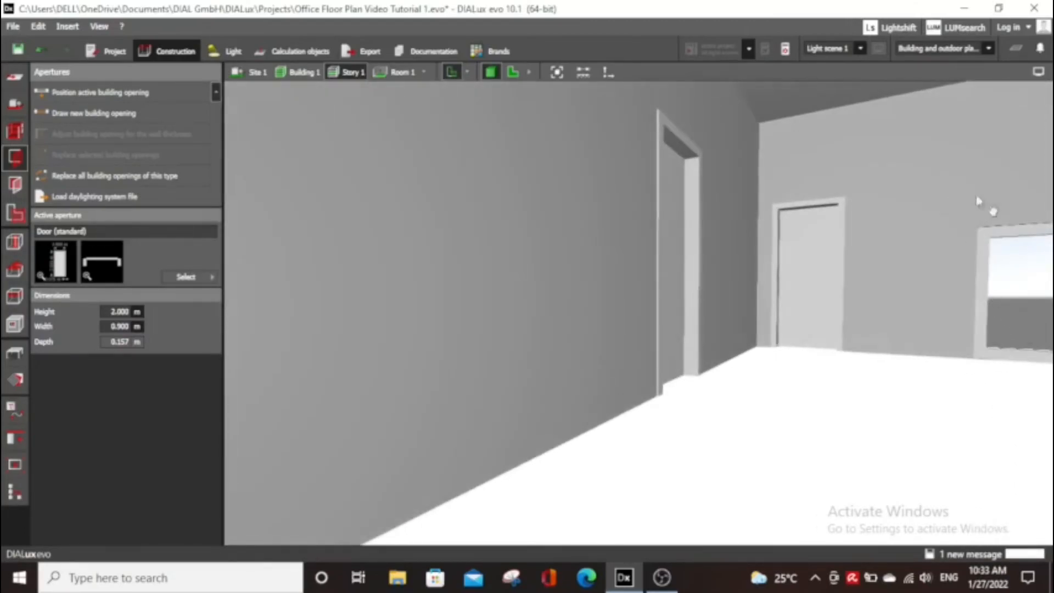
pyautogui.moveTo(681, 287); pyautogui.dragTo(812, 299, button='right')
# Show the whole building in 3D, hide the imported floor plan drawing, and view the building from its sides and above
pyautogui.click(555, 73)
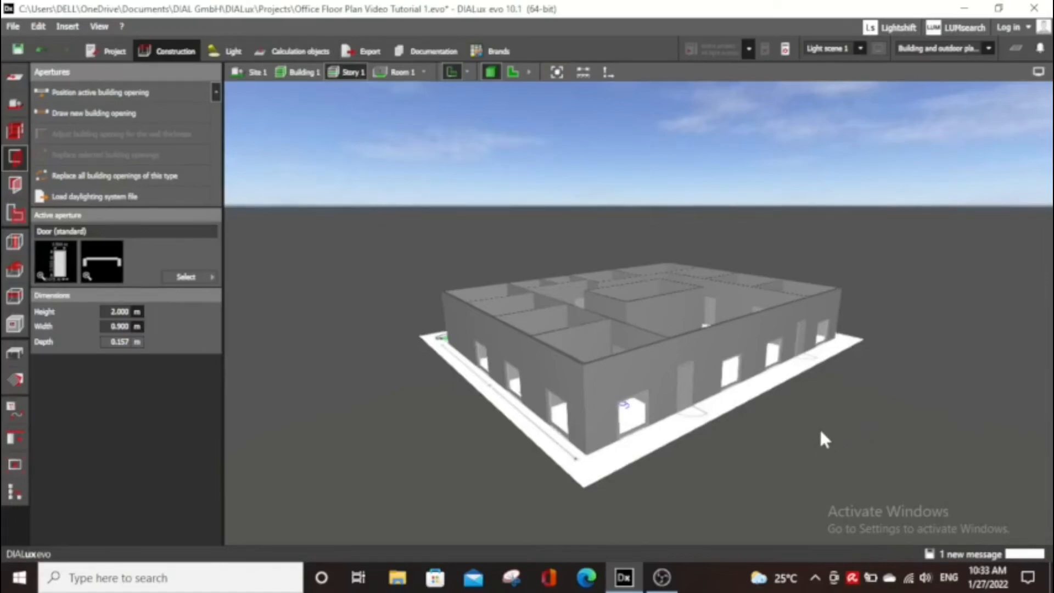
pyautogui.moveTo(800, 442); pyautogui.dragTo(651, 448, button='right')
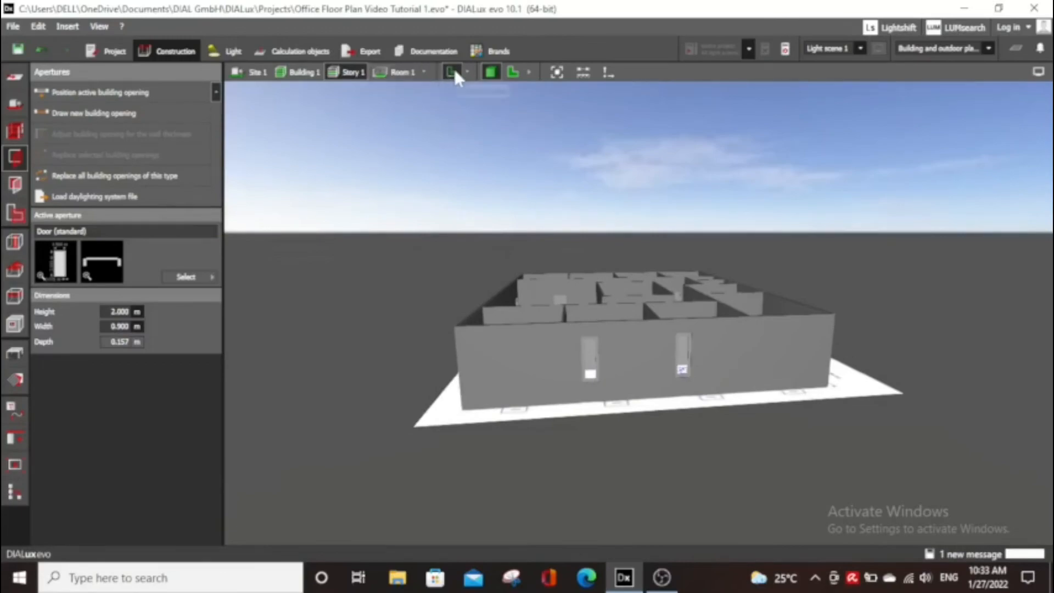
pyautogui.moveTo(682, 434); pyautogui.dragTo(896, 459, button='right')
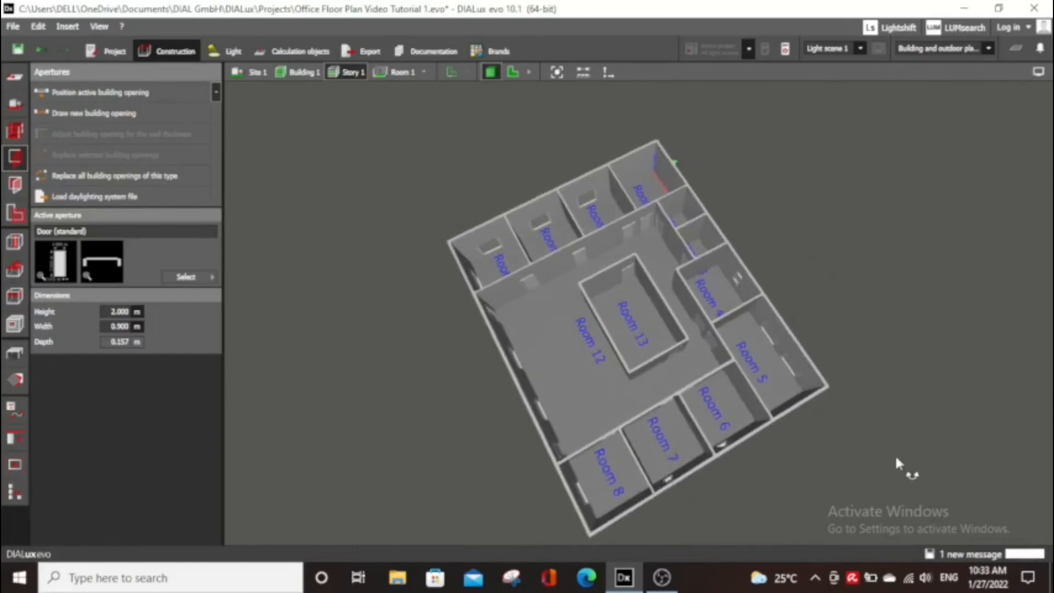
# Examine the doors and windows along Room 12's outer wall from outside in 3D, looking in through a window
pyautogui.moveTo(450, 442); pyautogui.dragTo(555, 351, button='right')
pyautogui.scroll(5, 630, 343)
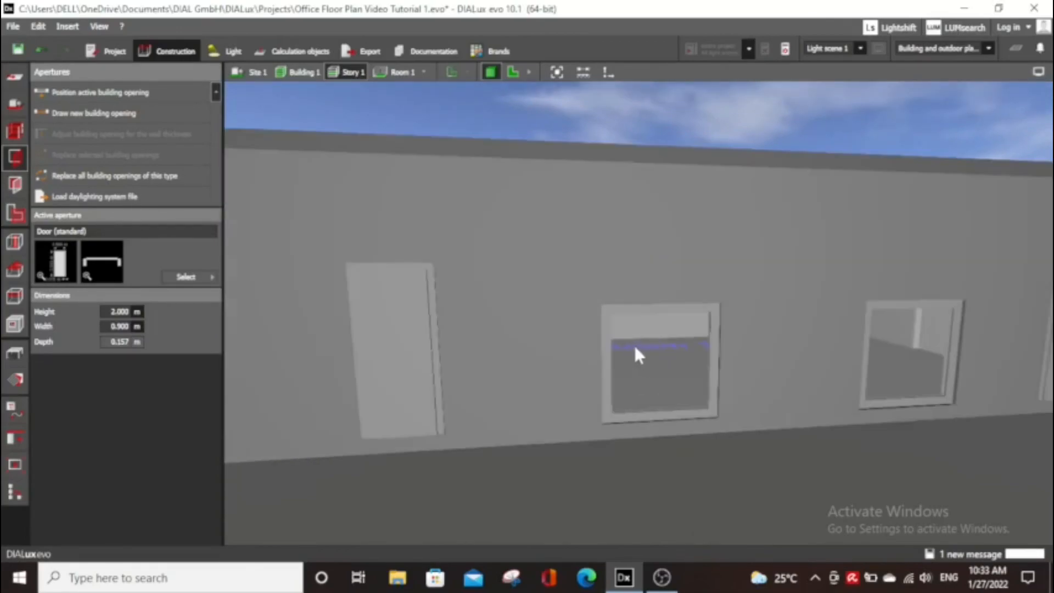
pyautogui.scroll(3, 647, 354)
pyautogui.moveTo(791, 407); pyautogui.dragTo(765, 411, button='right')
pyautogui.scroll(-2, 801, 410)
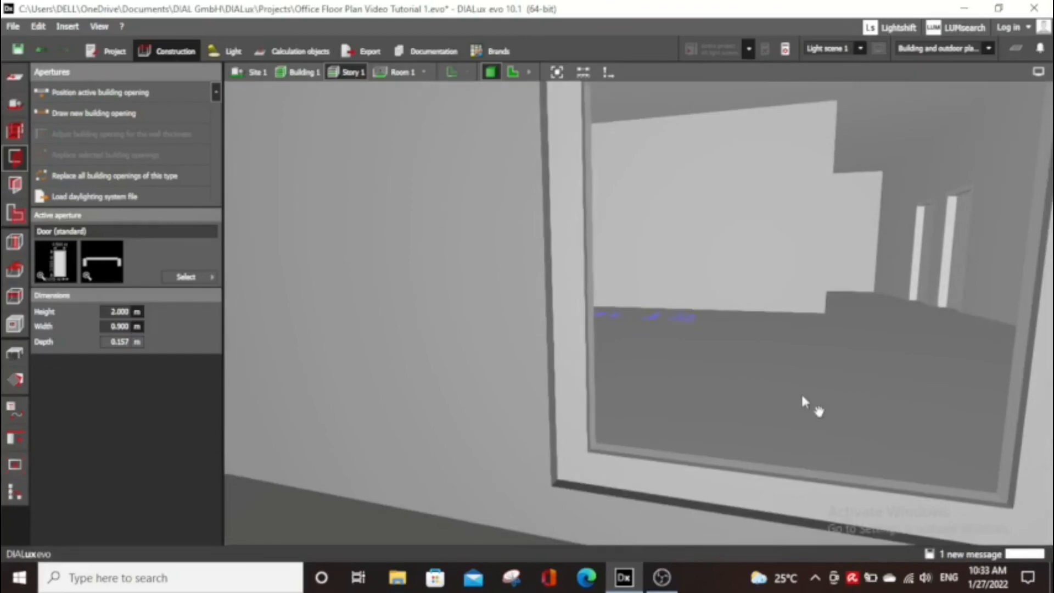
# Check the neighbouring window and door on the same outer wall and look through the window into Room 8
pyautogui.moveTo(910, 328); pyautogui.dragTo(790, 328, button='right')
pyautogui.scroll(-3, 790, 329)
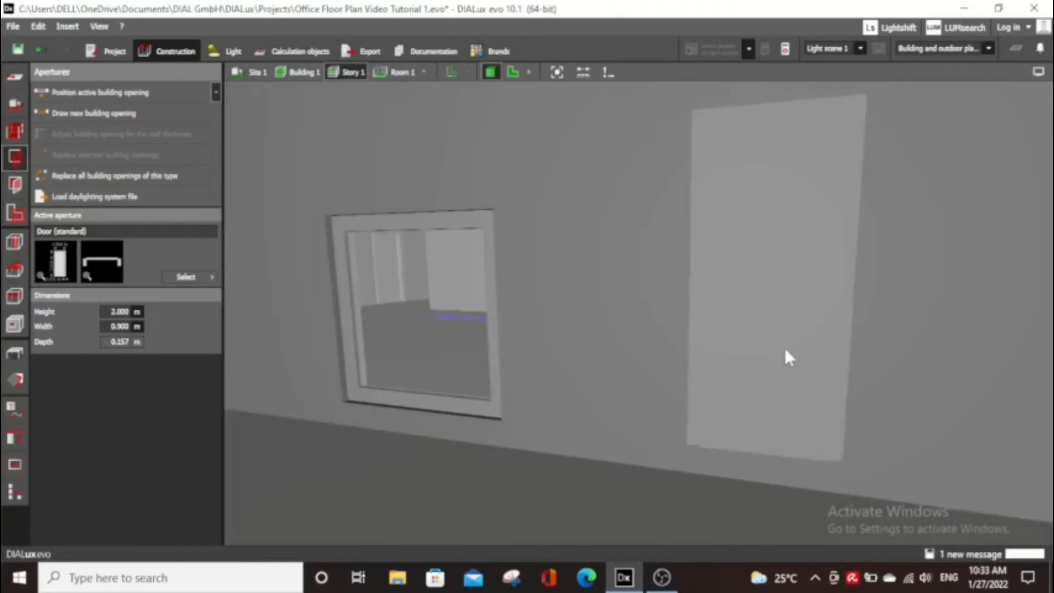
pyautogui.scroll(-3, 786, 347)
pyautogui.scroll(5, 989, 387)
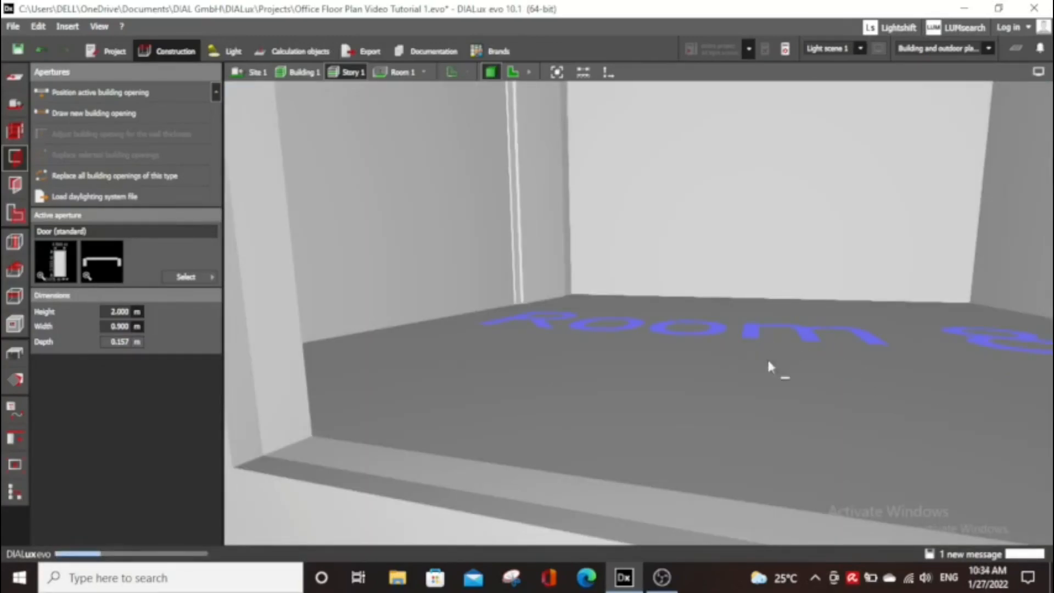
pyautogui.click(671, 586)
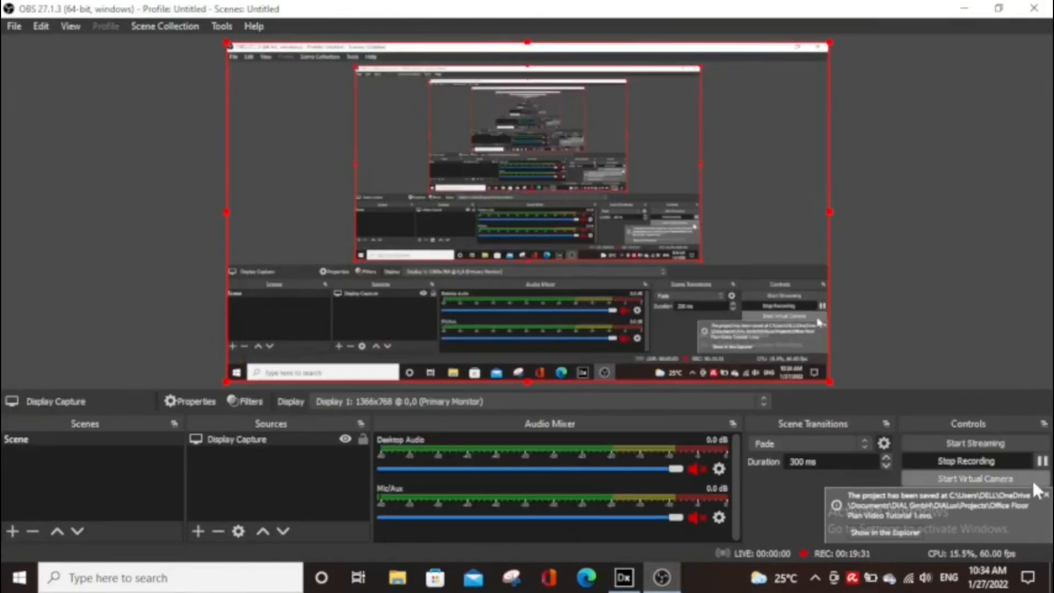